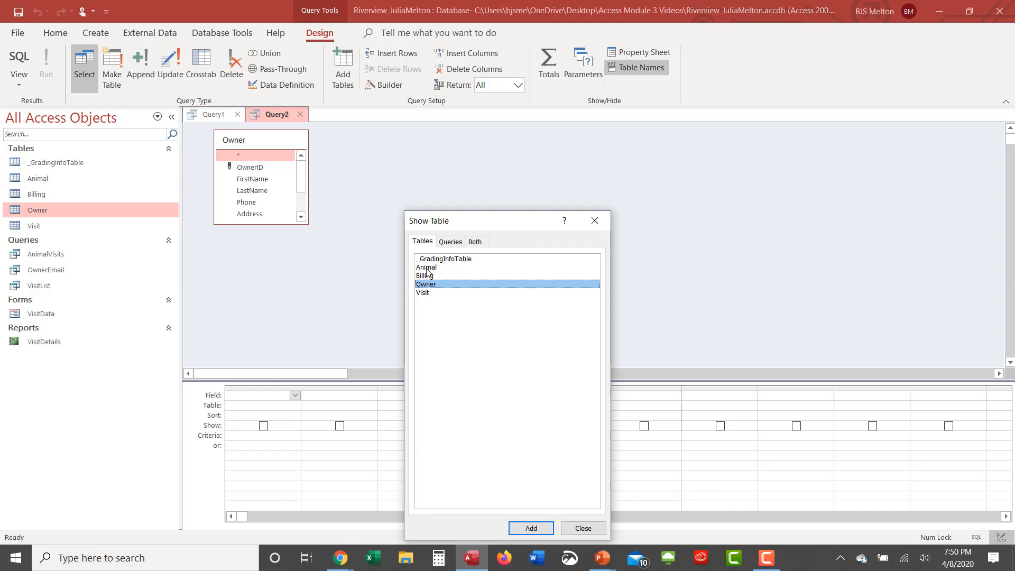
# Add the Animal and Visit tables to the query alongside Owner and finish adding tables.
pyautogui.doubleClick(428, 268)
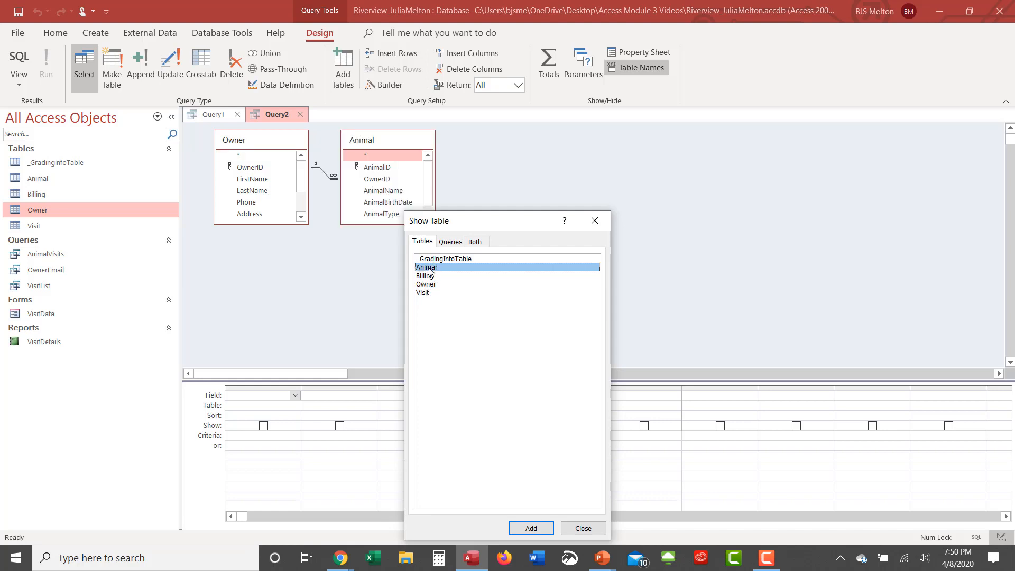
pyautogui.doubleClick(424, 295)
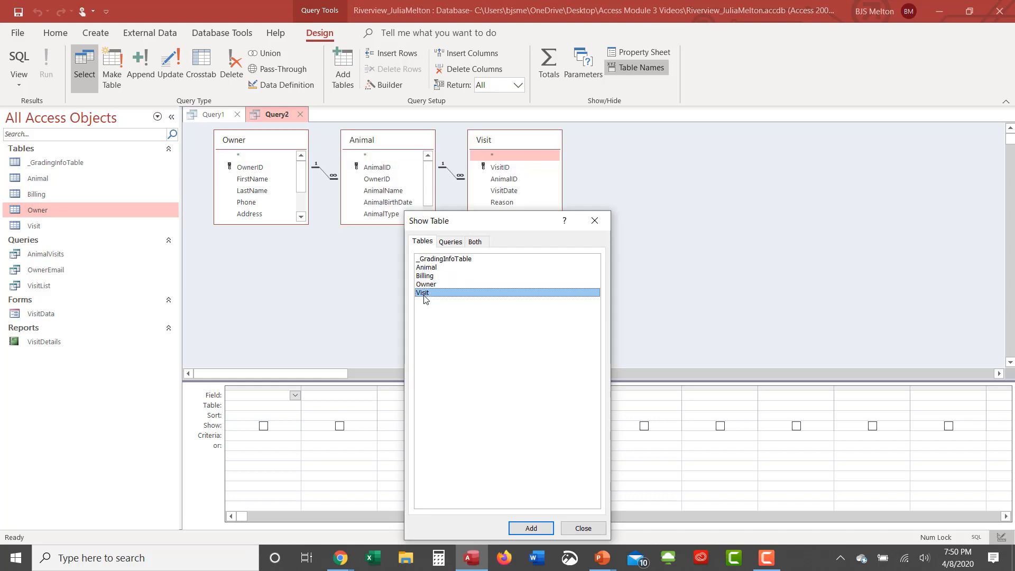
pyautogui.click(584, 528)
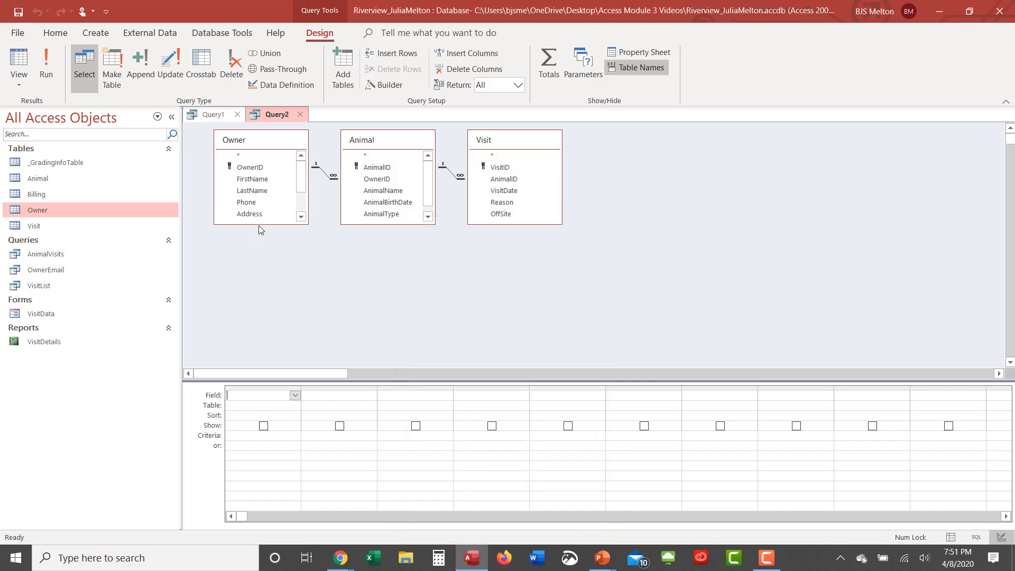
# Enlarge the Owner, Animal and Visit field lists so that all of their fields fit without scrolling.
pyautogui.moveTo(259, 224); pyautogui.dragTo(260, 276)
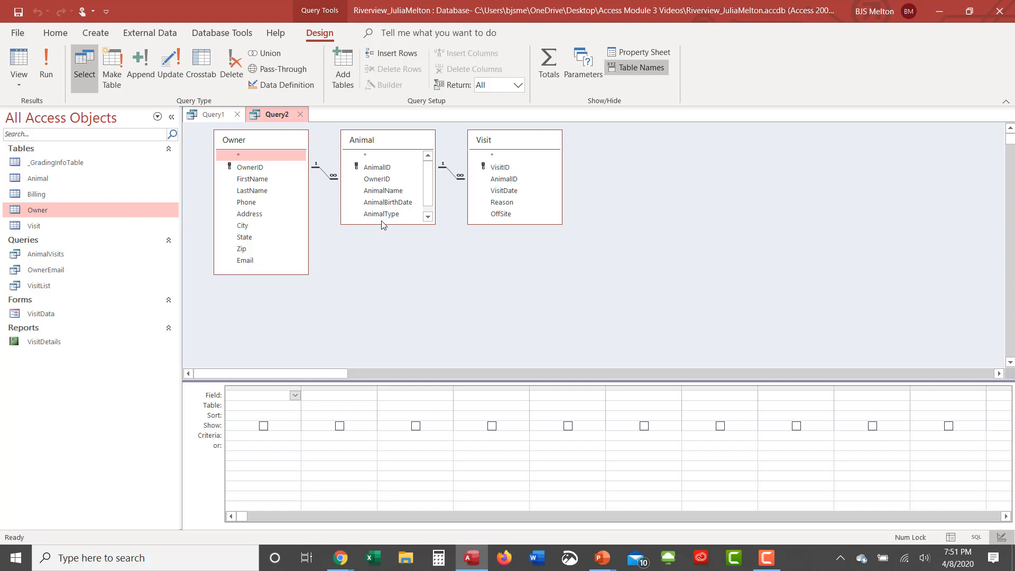
pyautogui.moveTo(381, 225); pyautogui.dragTo(385, 252)
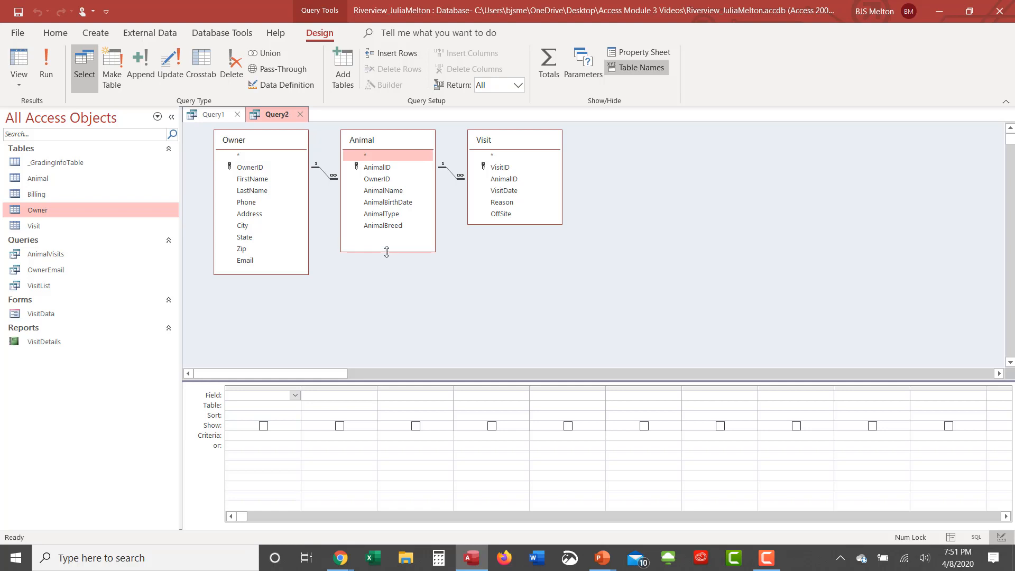
pyautogui.moveTo(482, 224)
pyautogui.mouseDown()
pyautogui.moveTo(482, 247)
pyautogui.moveTo(481, 236)
pyautogui.mouseUp()
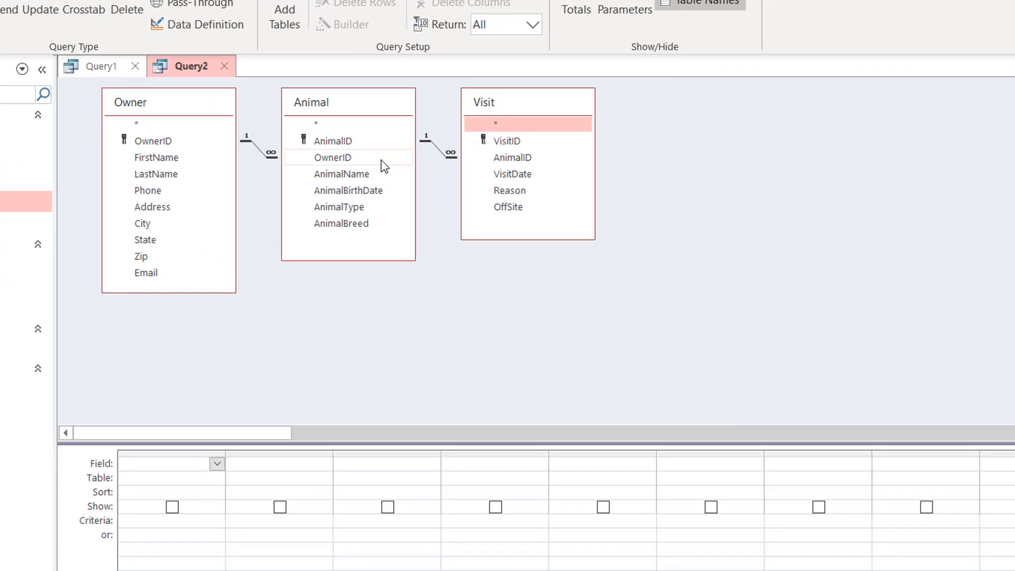
# Add AnimalName, AnimalBirthDate and AnimalType from Animal, plus VisitDate and Reason from Visit, to the query design grid.
pyautogui.doubleClick(335, 177)
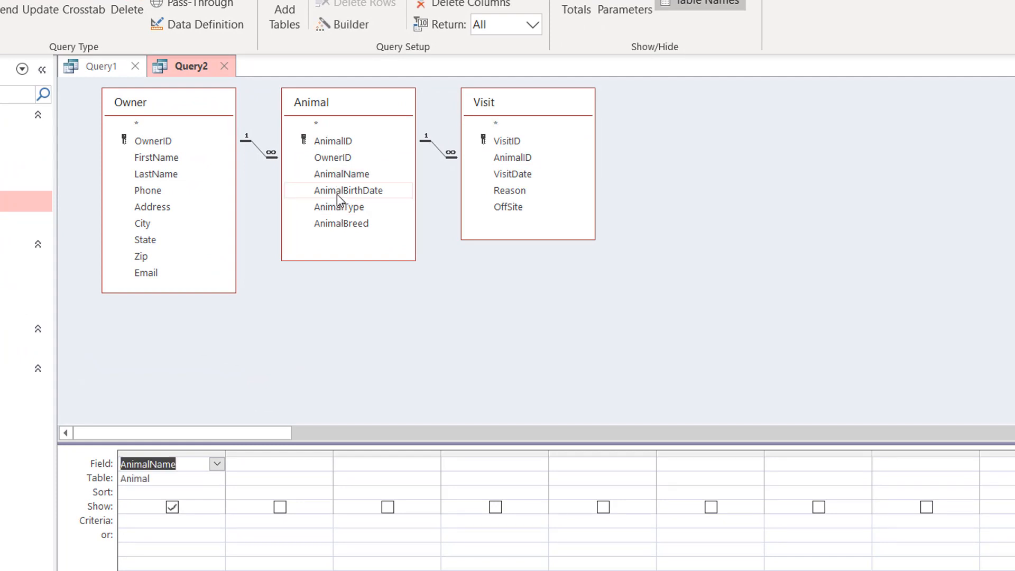
pyautogui.doubleClick(337, 195)
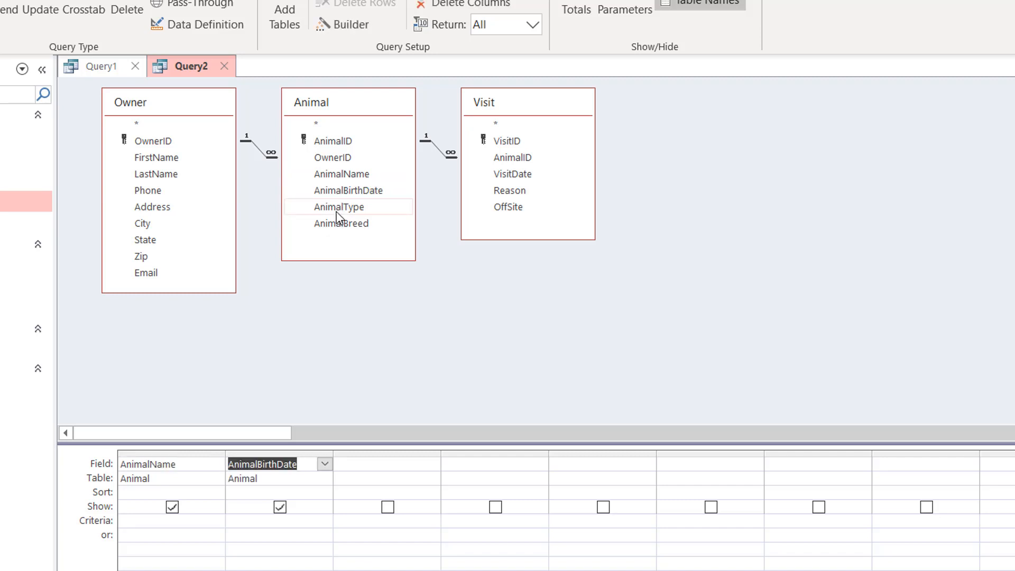
pyautogui.doubleClick(335, 208)
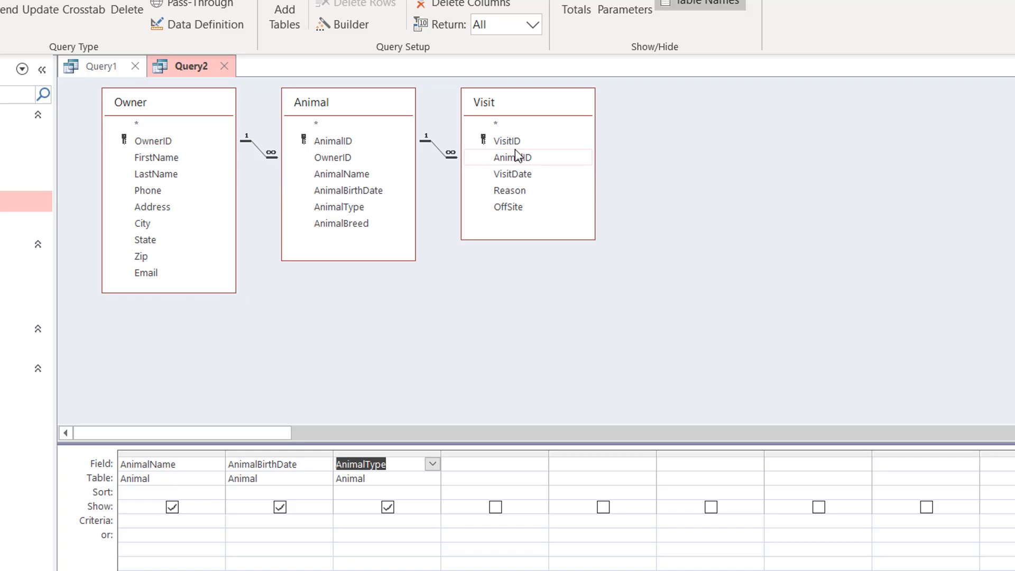
pyautogui.doubleClick(516, 178)
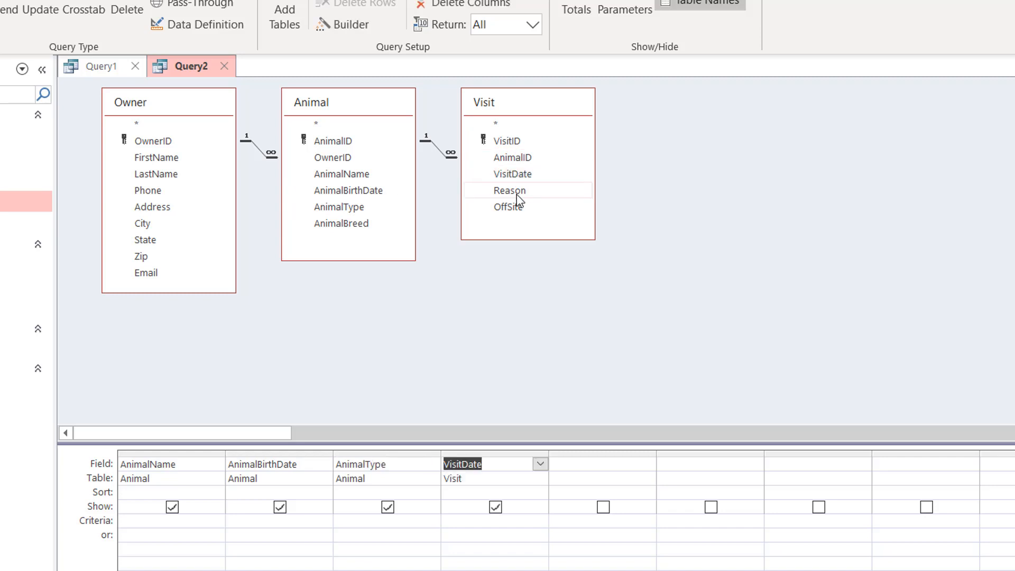
pyautogui.doubleClick(518, 192)
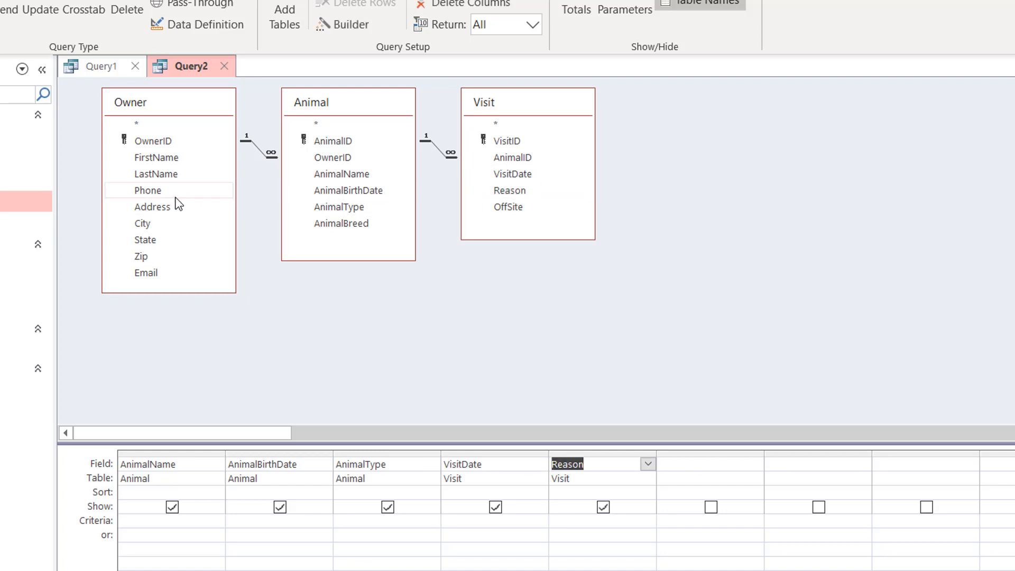
# Add the FirstName, LastName, Phone and Email fields from the Owner table to the query design grid.
pyautogui.click(175, 163)
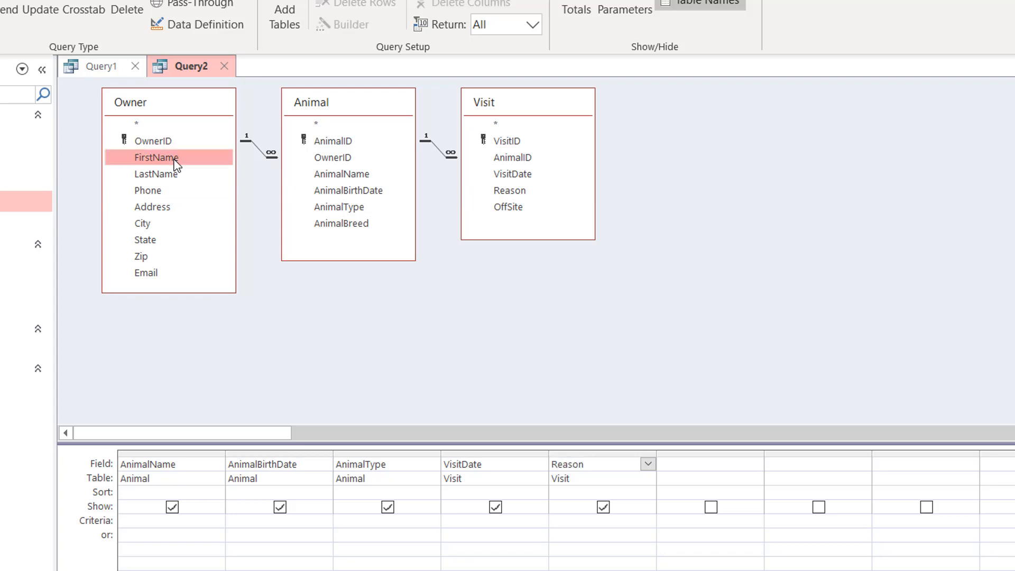
pyautogui.doubleClick(176, 162)
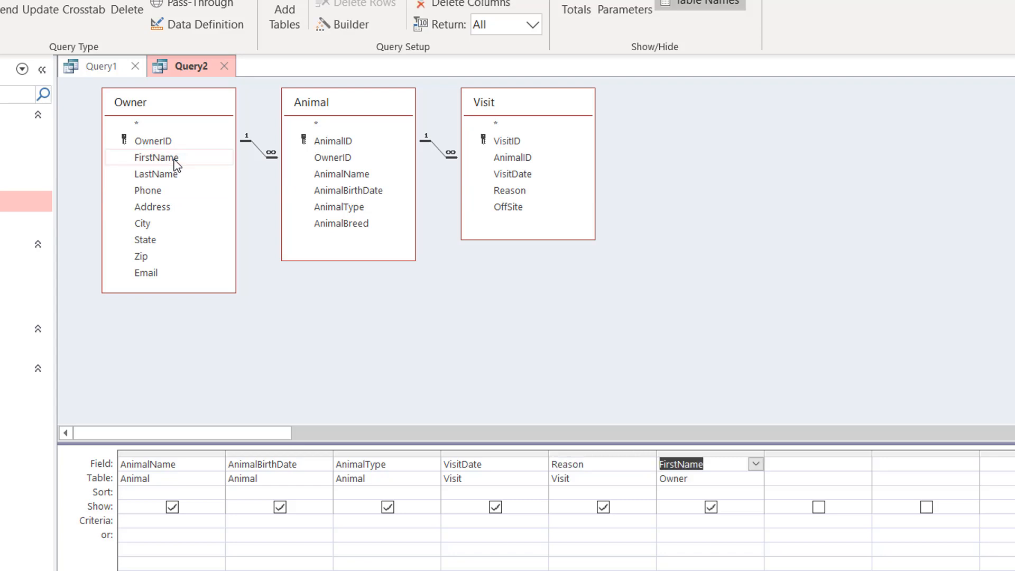
pyautogui.click(174, 179)
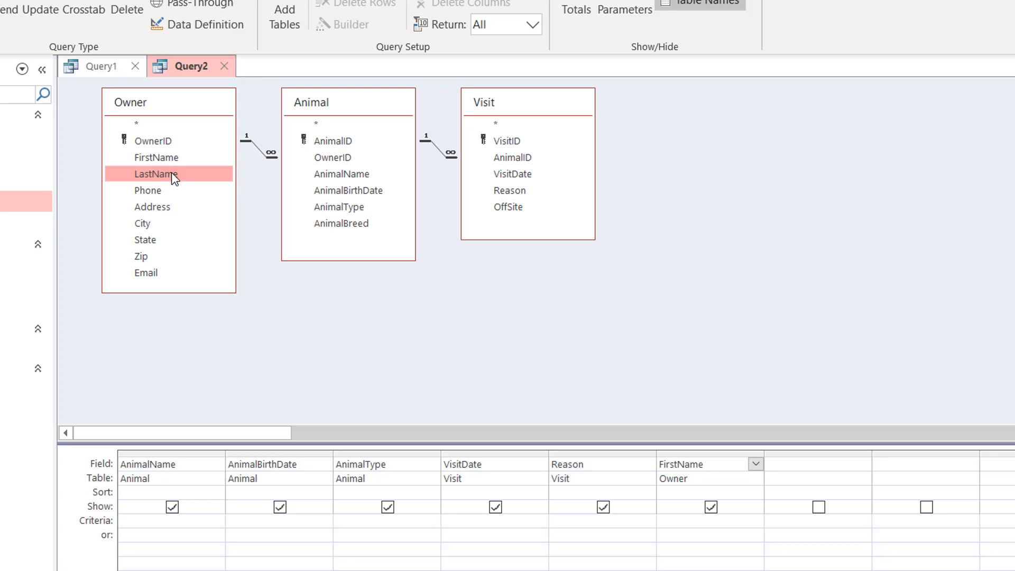
pyautogui.moveTo(172, 174); pyautogui.dragTo(798, 476)
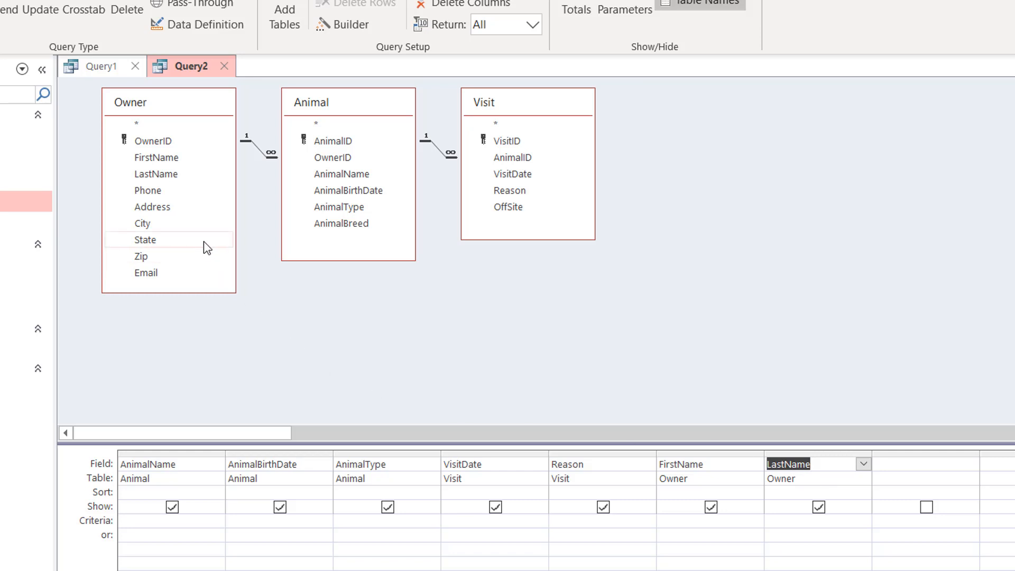
pyautogui.doubleClick(155, 192)
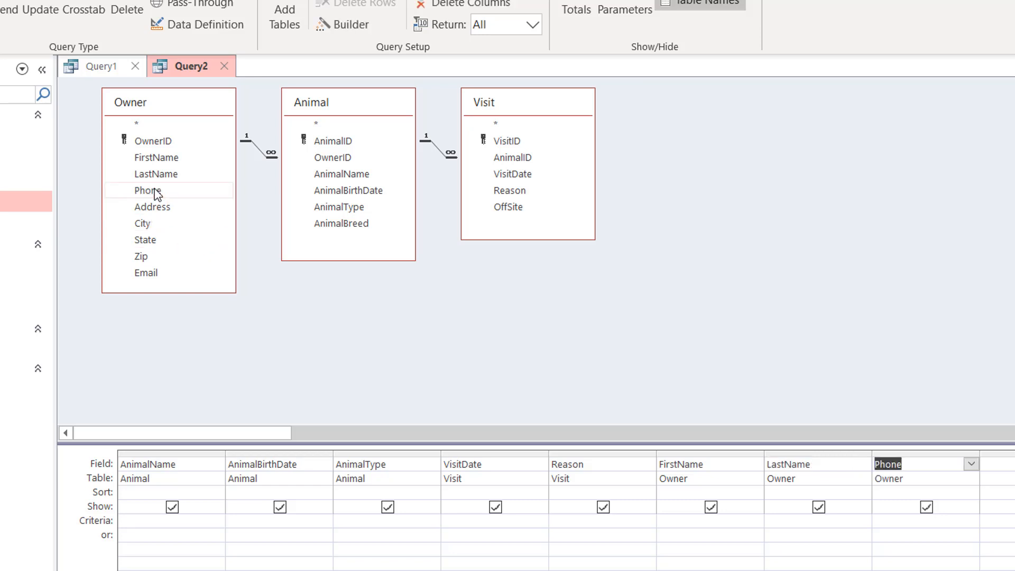
pyautogui.click(152, 271)
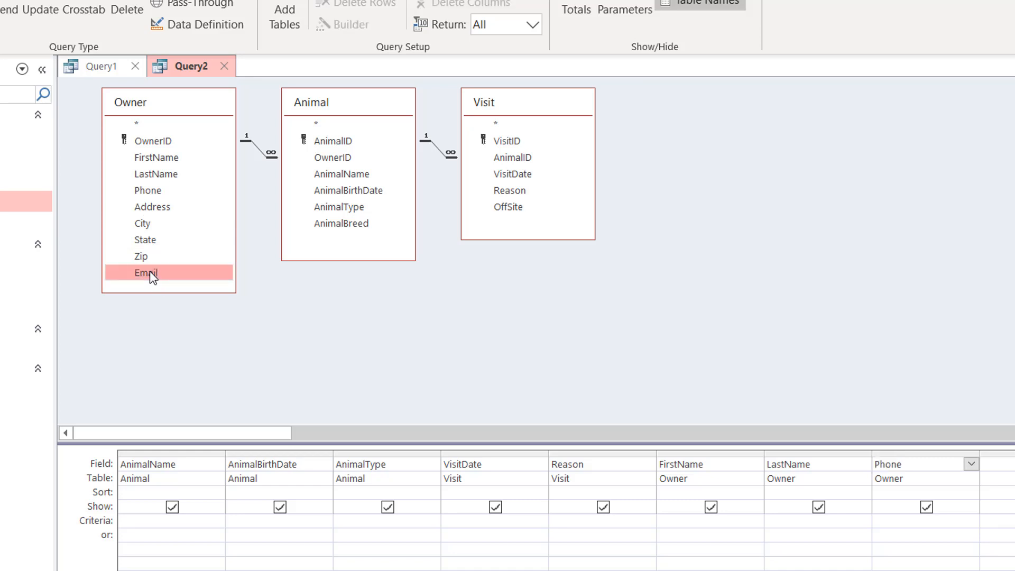
pyautogui.doubleClick(150, 271)
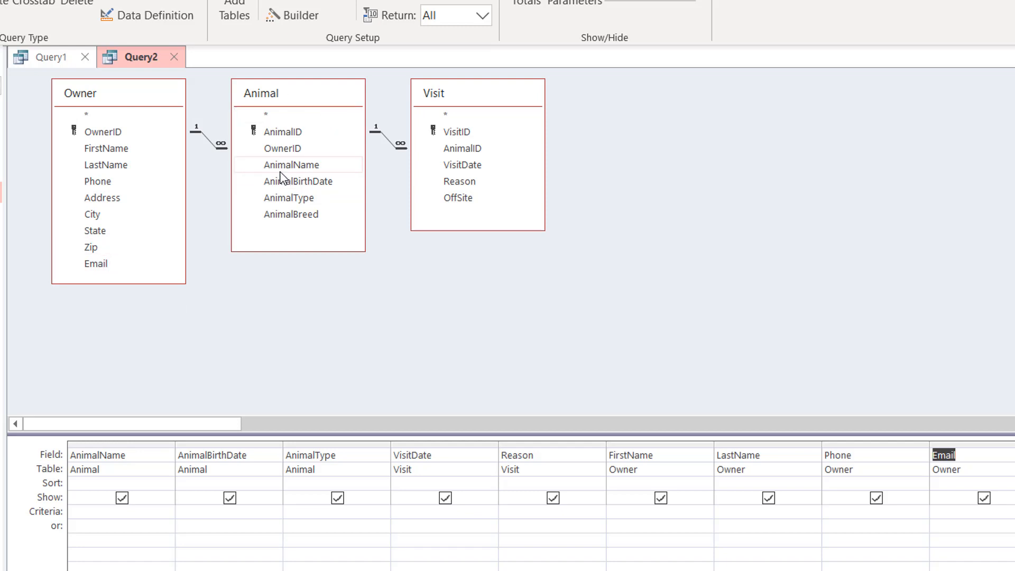
# Cut the Phone field name out of its column in the design grid, leaving the column blank.
pyautogui.rightClick(847, 452)
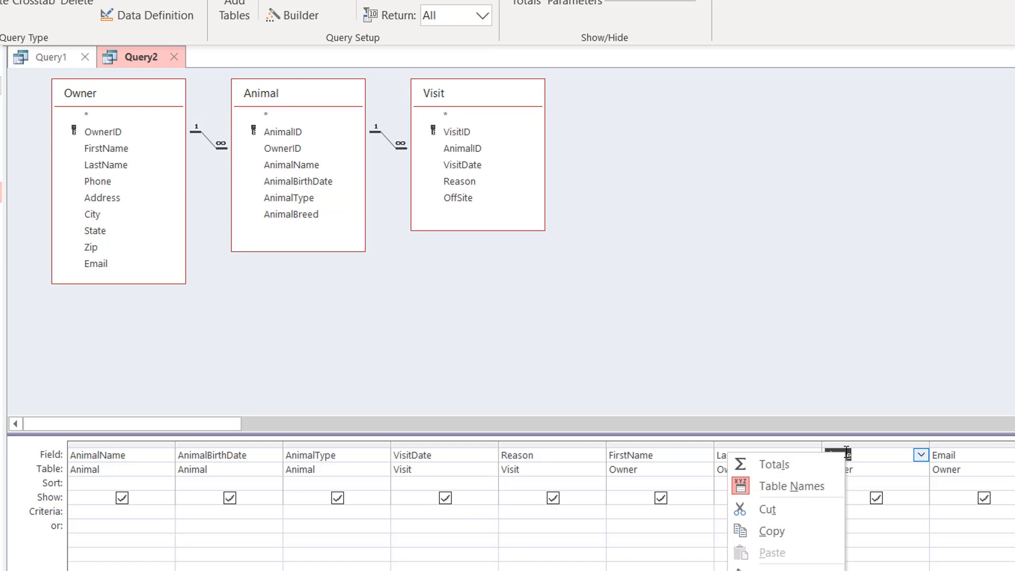
pyautogui.click(812, 511)
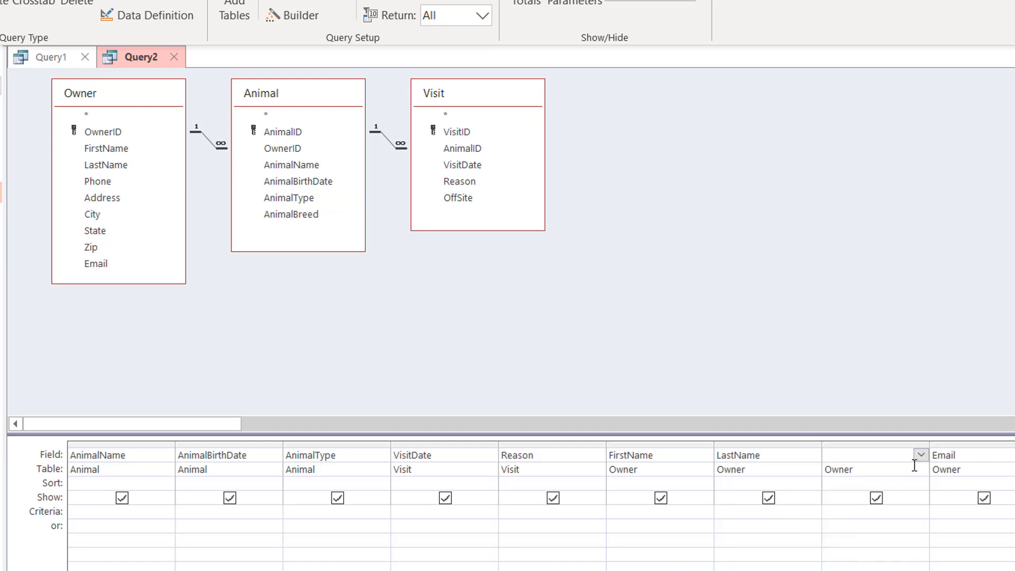
pyautogui.press('Left')
pyautogui.press('Right')
pyautogui.press('Right')
pyautogui.press('Left')
pyautogui.press('Right')
pyautogui.press('Right')
# Add the Owner table's Phone field to the design grid again and move its column directly after LastName.
pyautogui.rightClick(116, 185)
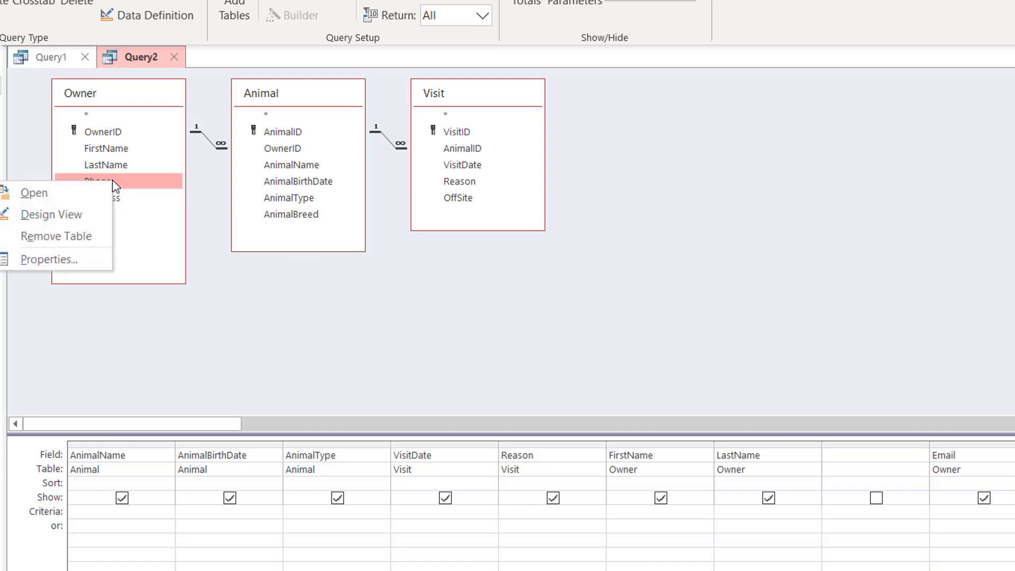
pyautogui.press('Escape')
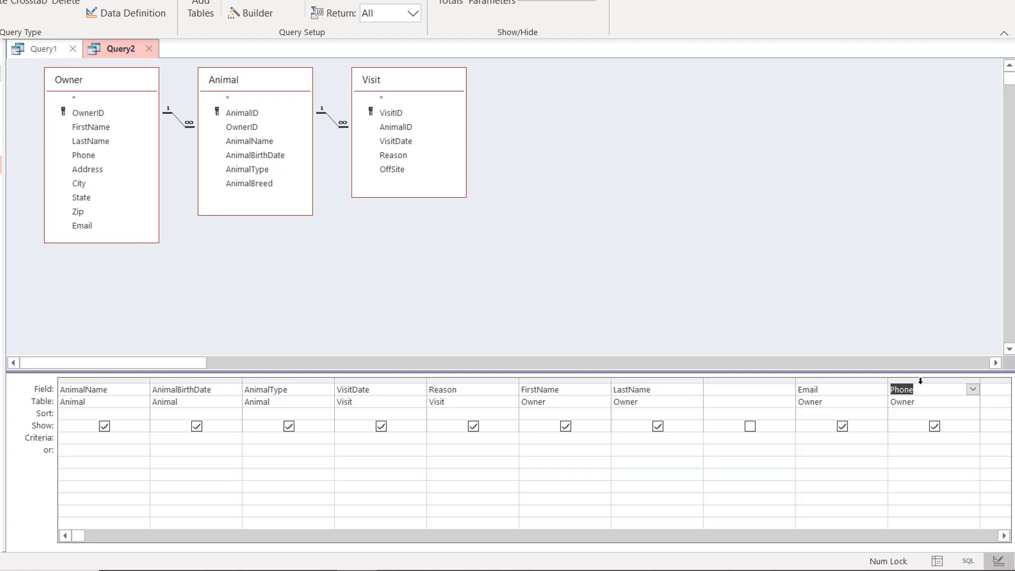
pyautogui.click(921, 380)
pyautogui.moveTo(921, 380)
pyautogui.mouseDown()
pyautogui.moveTo(860, 386)
pyautogui.moveTo(911, 389)
pyautogui.mouseUp()
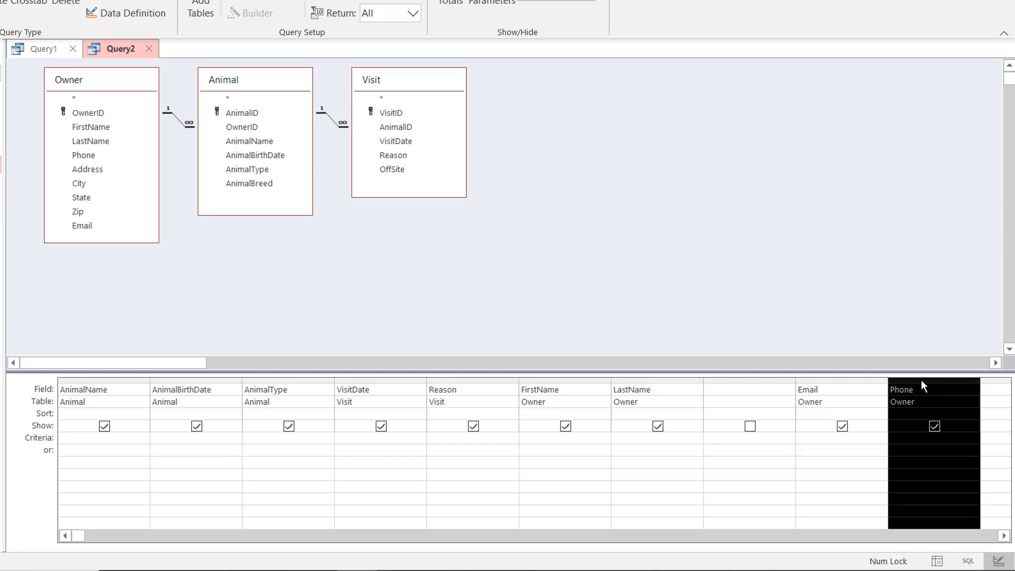
pyautogui.moveTo(921, 380); pyautogui.dragTo(766, 399)
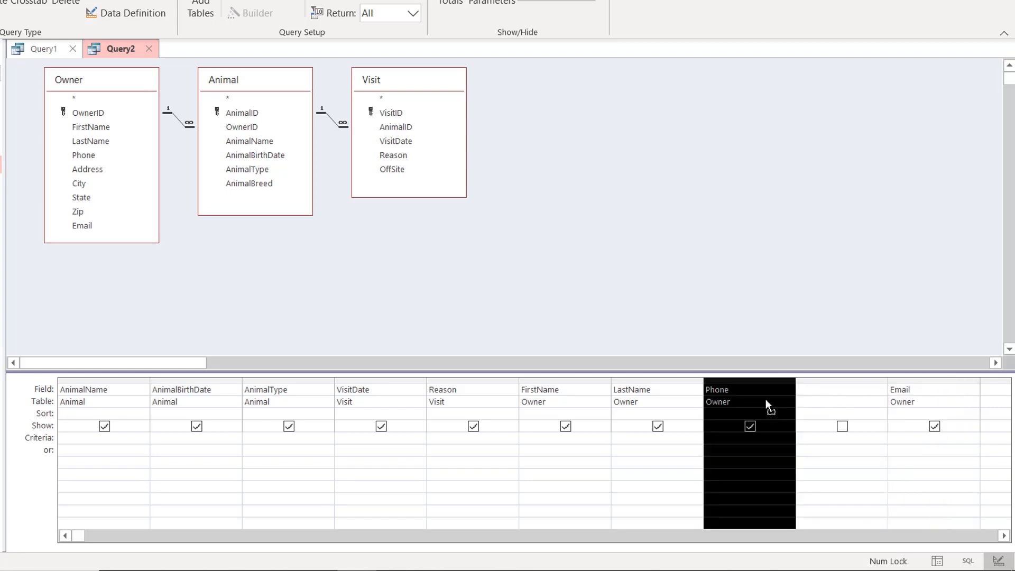
# Remove the blank column between Phone and Email from the design grid.
pyautogui.click(818, 379)
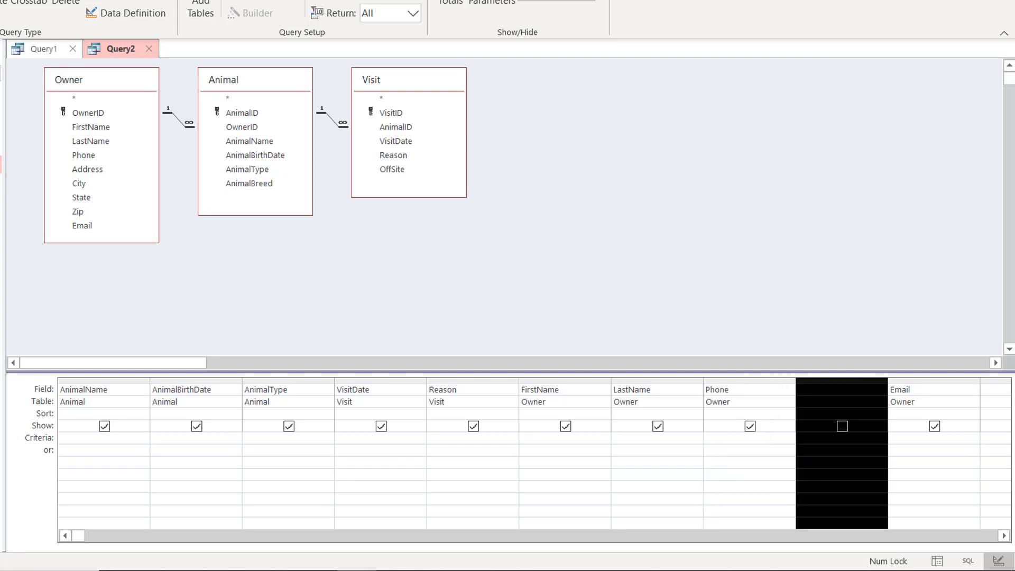
pyautogui.rightClick(822, 389)
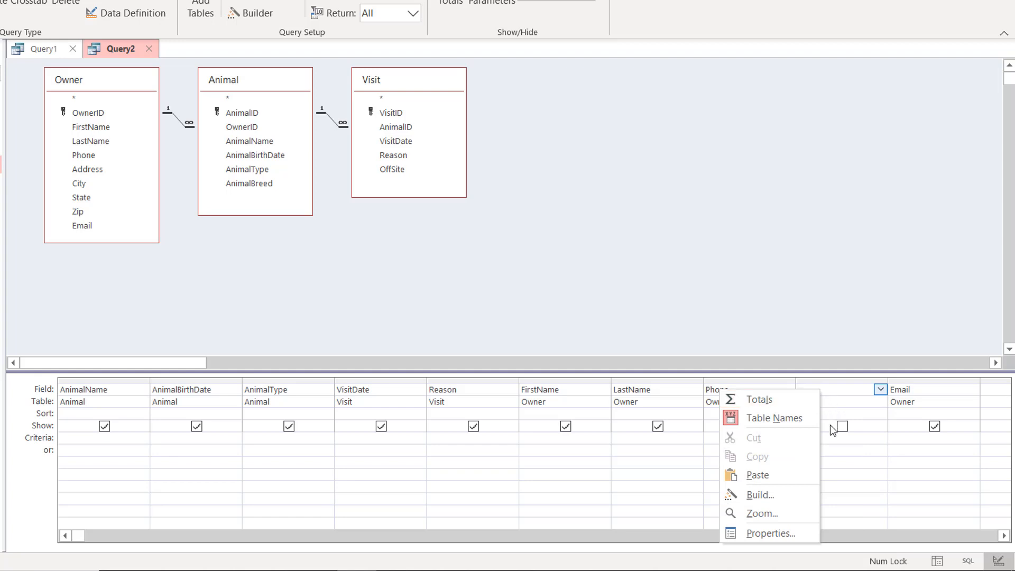
pyautogui.click(836, 391)
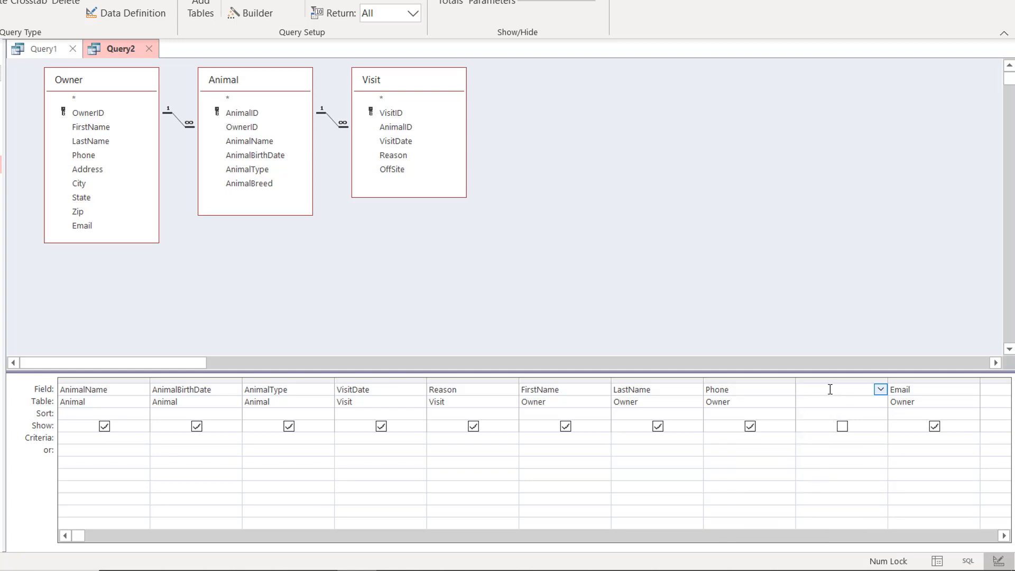
pyautogui.click(828, 379)
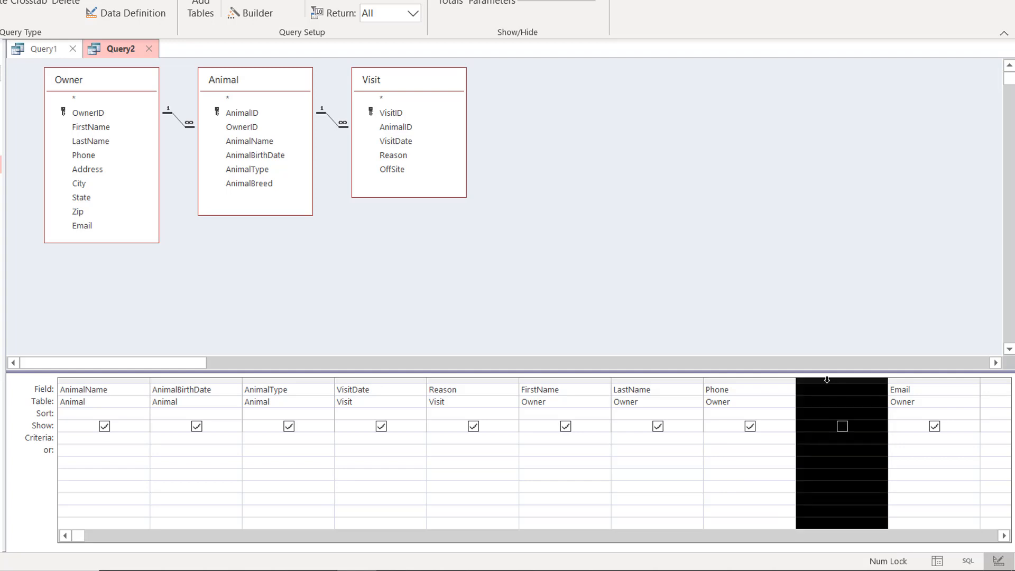
pyautogui.click(829, 384)
pyautogui.rightClick(829, 384)
pyautogui.click(829, 384)
pyautogui.click(828, 384)
pyautogui.rightClick(828, 385)
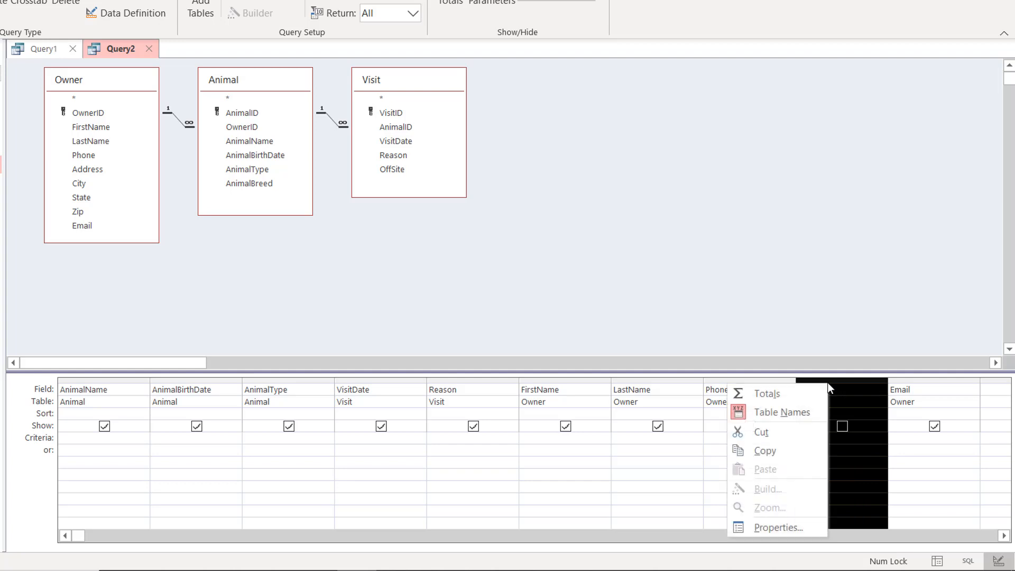
pyautogui.click(789, 432)
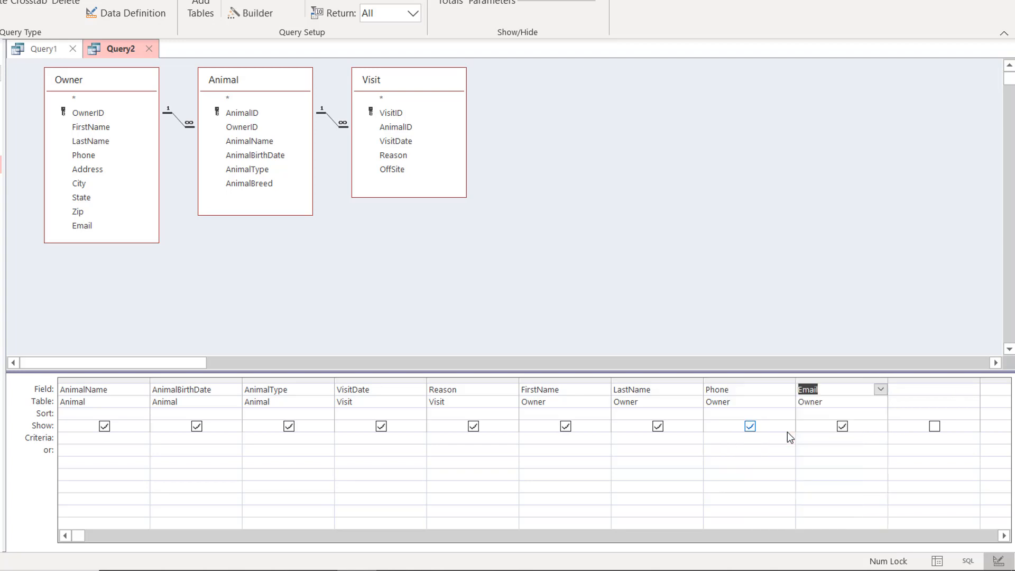
pyautogui.click(944, 405)
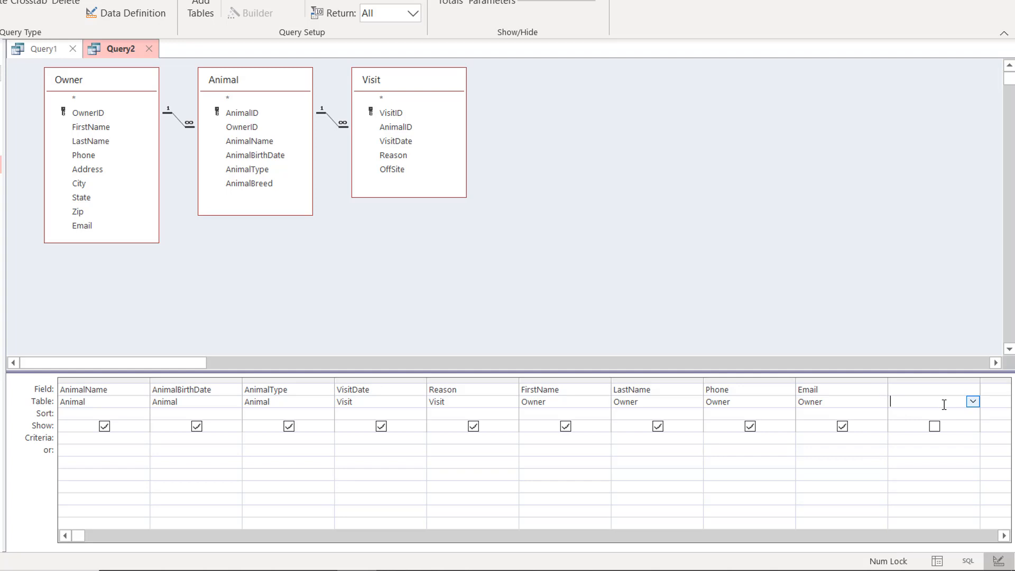
pyautogui.click(526, 257)
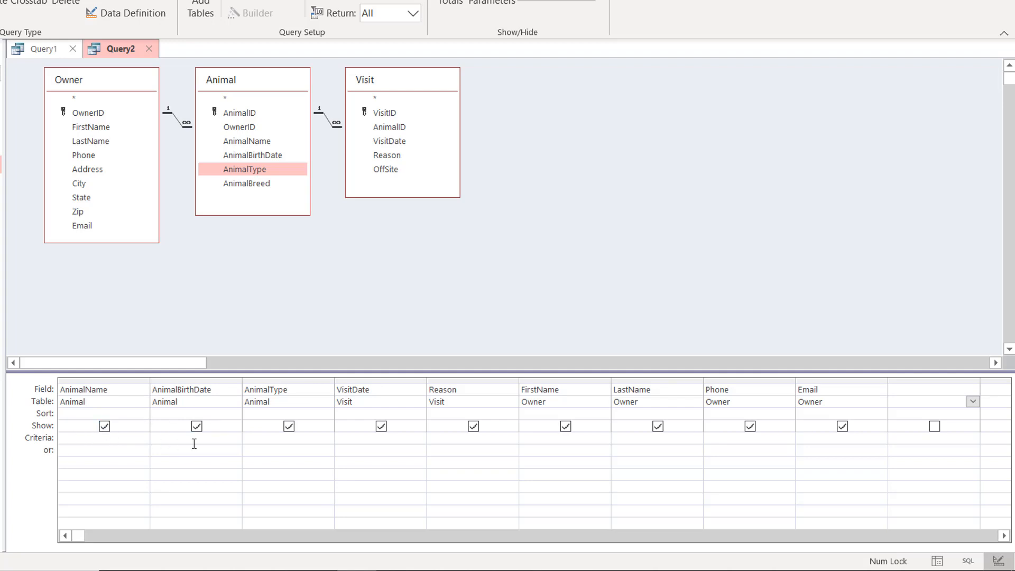
# Set the criterion for the AnimalType field to Dog.
pyautogui.click(273, 441)
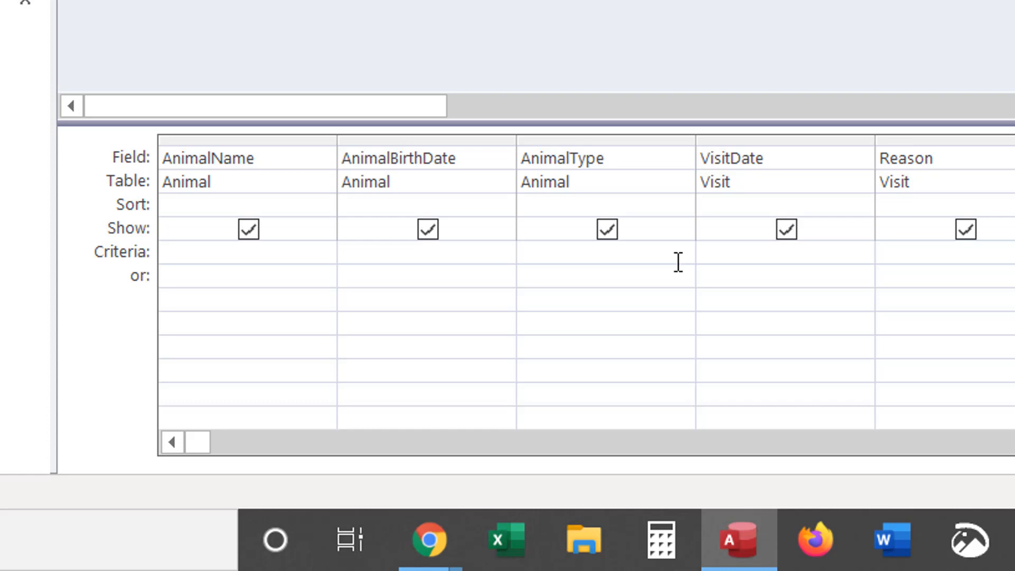
pyautogui.write('Dog')
pyautogui.press('Tab')
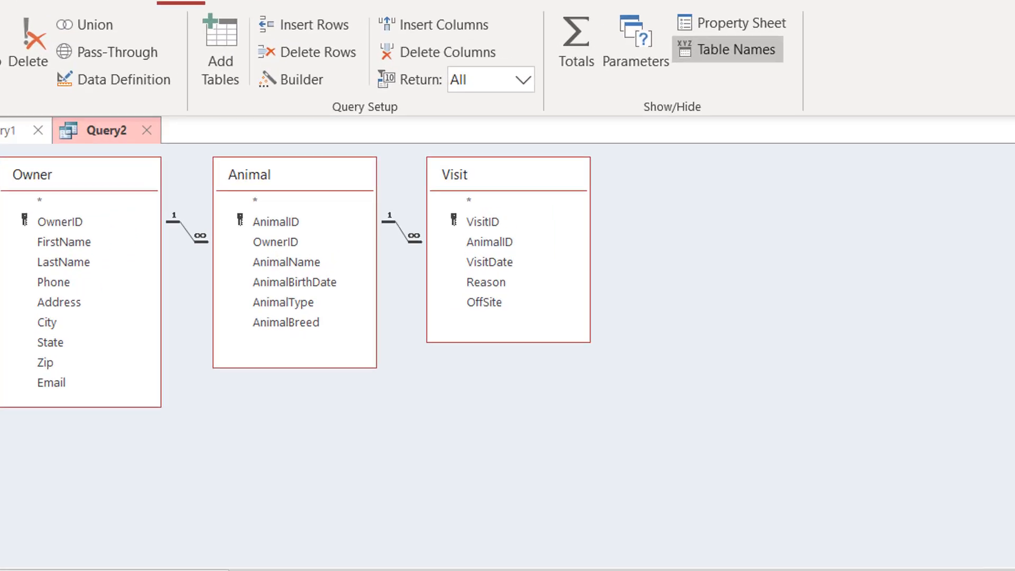
# Save the query under the name DogAnimalType.
pyautogui.hotkey('ctrl', 's')
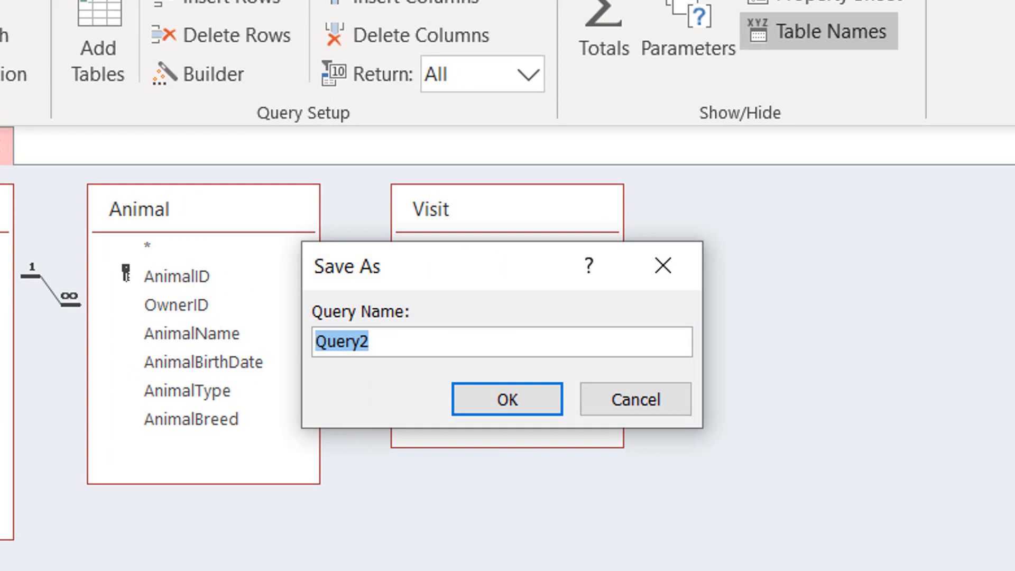
pyautogui.write('DogNa')
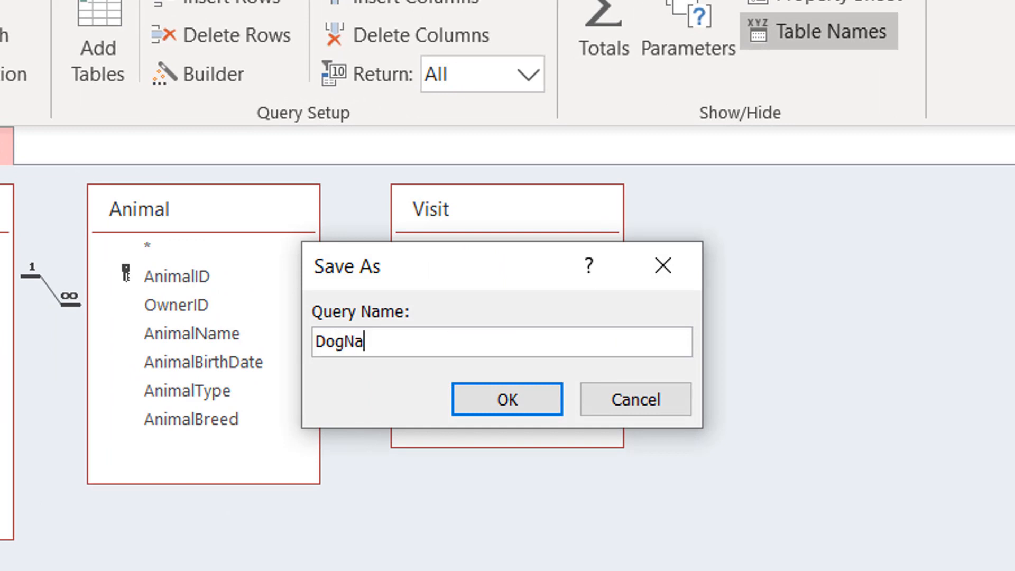
pyautogui.press('BackSpace')
pyautogui.press('BackSpace')
pyautogui.write('AnimalTy')
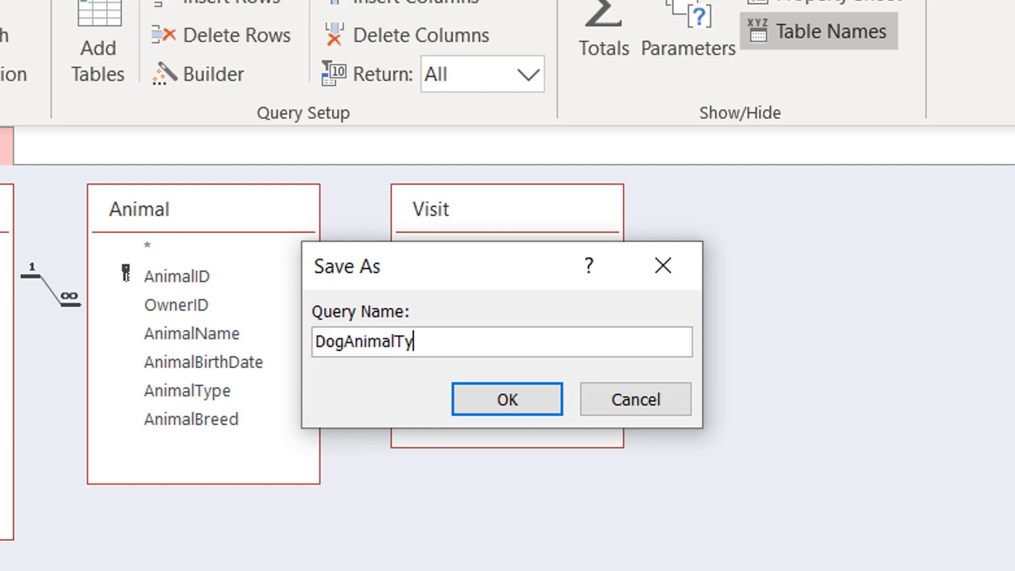
pyautogui.write('pe')
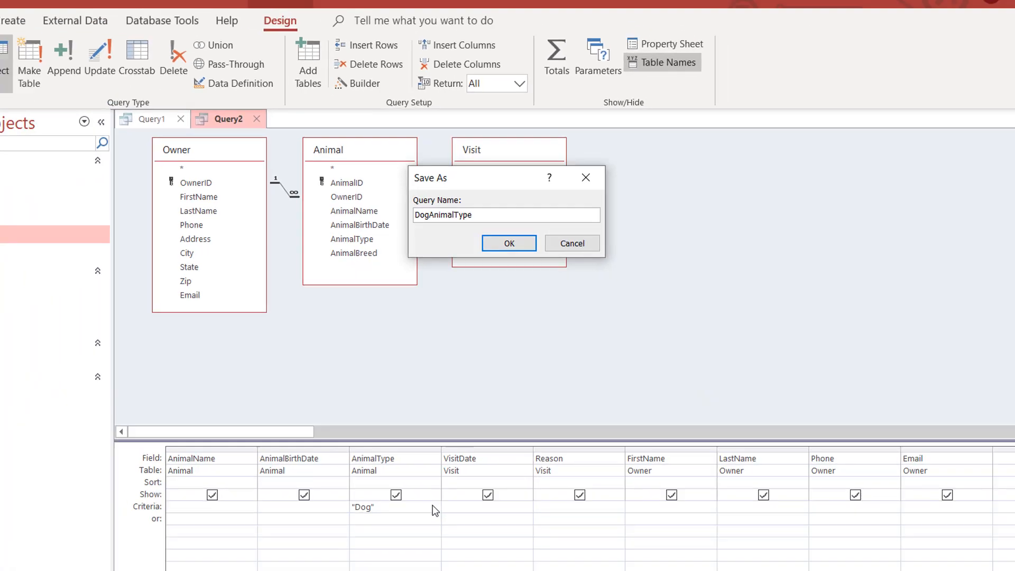
pyautogui.press('Return')
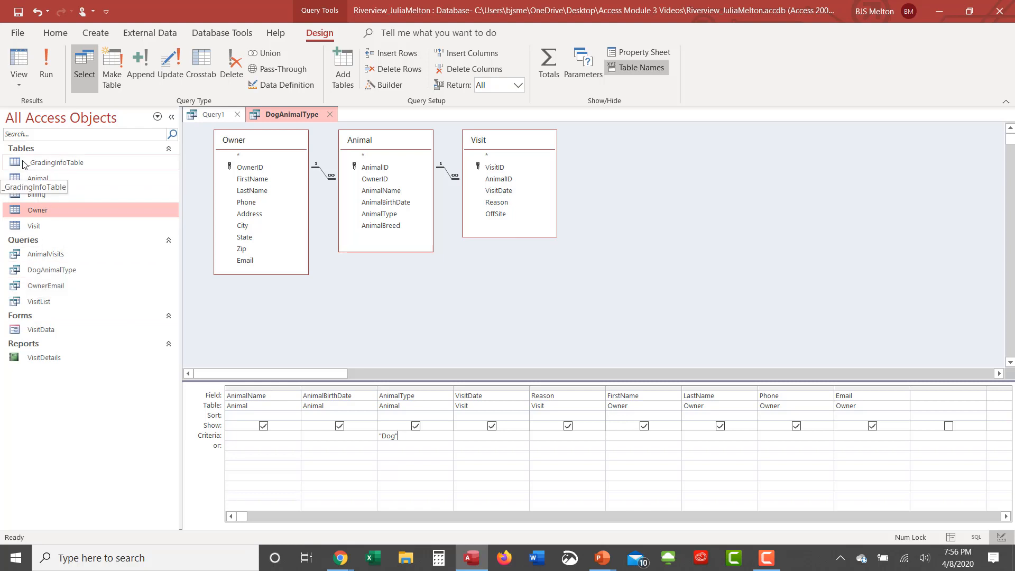
# Run the DogAnimalType query to review its records, and return to its design.
pyautogui.click(44, 70)
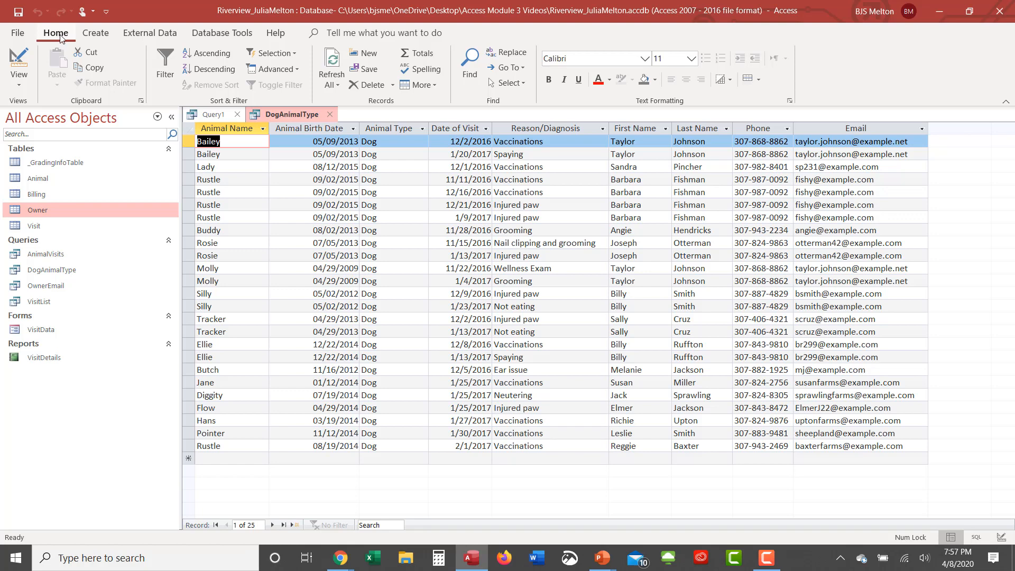
pyautogui.click(21, 91)
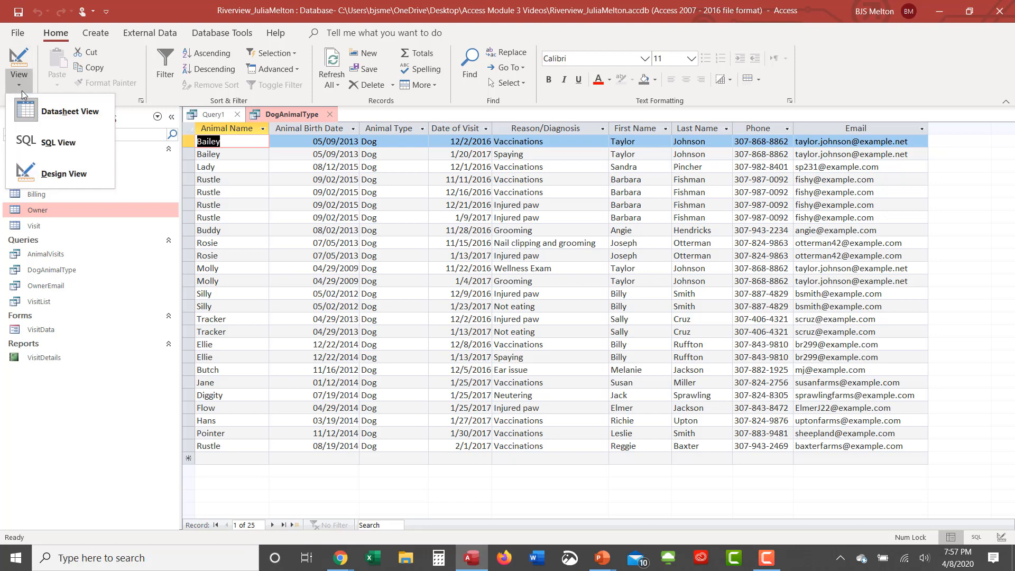
pyautogui.click(19, 58)
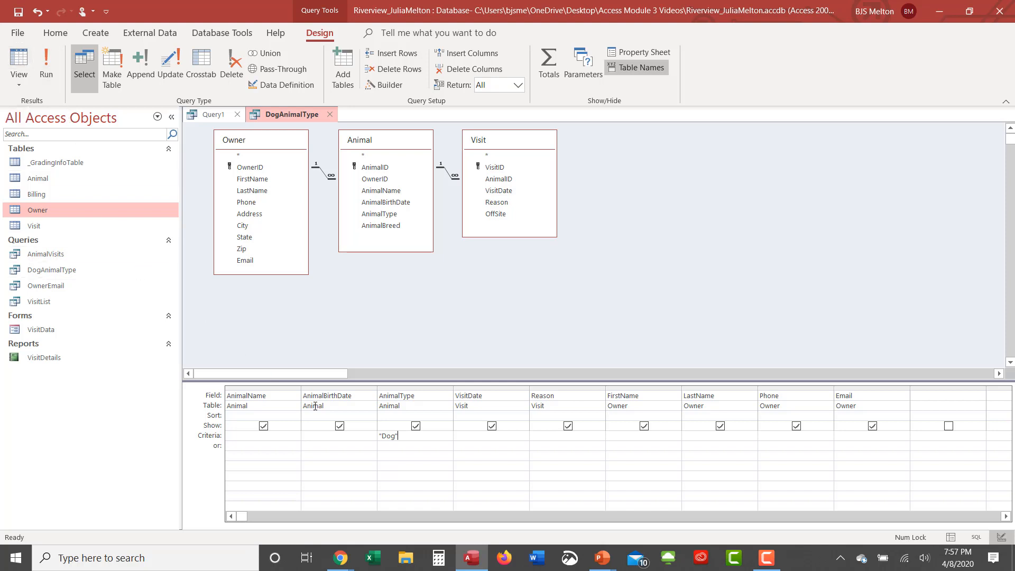
# Hide the AnimalType field from the query results and move the FirstName column to the first position in the design grid.
pyautogui.click(416, 426)
pyautogui.click(647, 389)
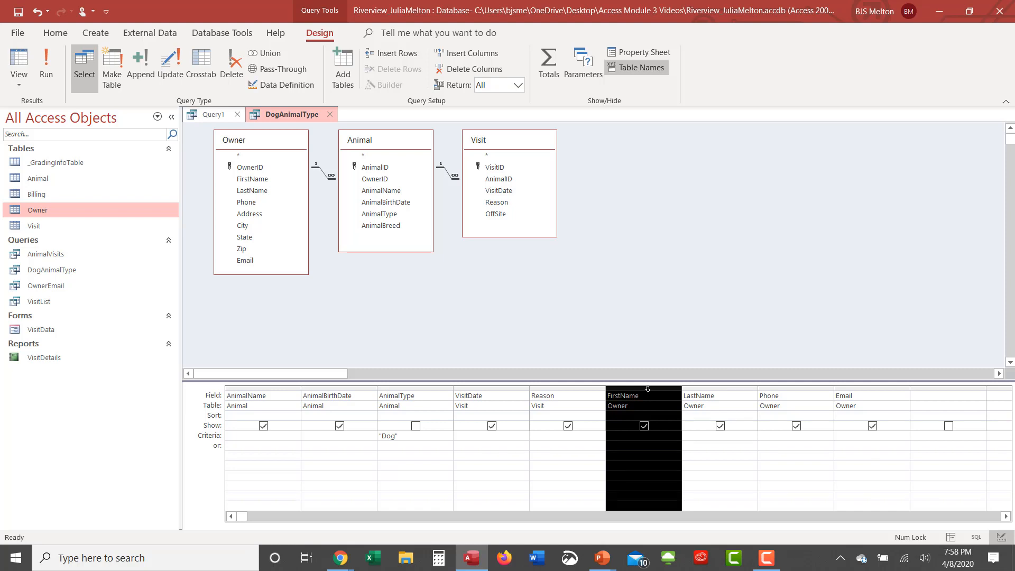
pyautogui.moveTo(648, 388); pyautogui.dragTo(613, 400)
pyautogui.moveTo(621, 400); pyautogui.dragTo(285, 392)
pyautogui.moveTo(274, 393); pyautogui.dragTo(274, 393)
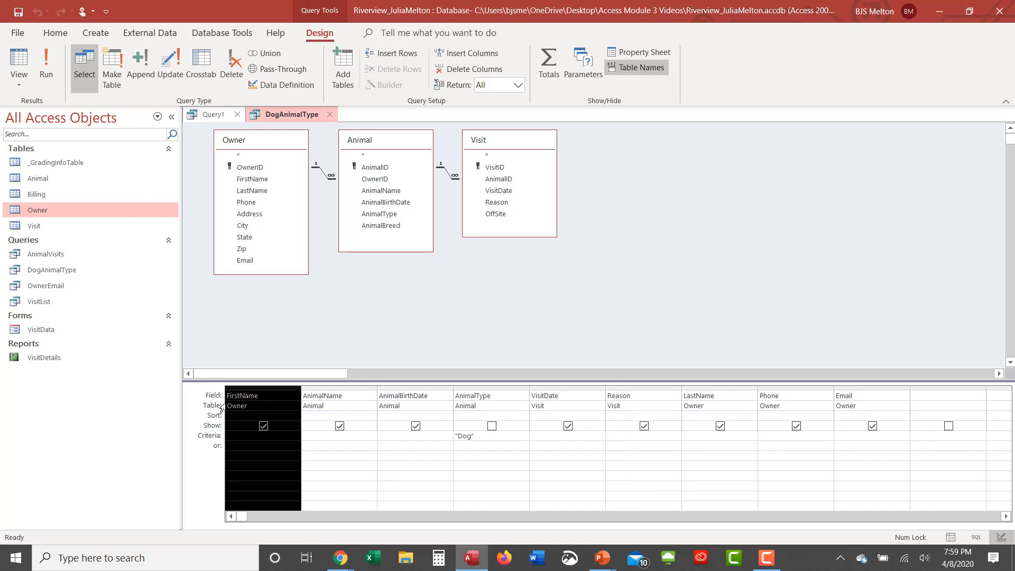
# Move the LastName, Phone and Email columns together so they directly follow FirstName in the design grid.
pyautogui.click(708, 389)
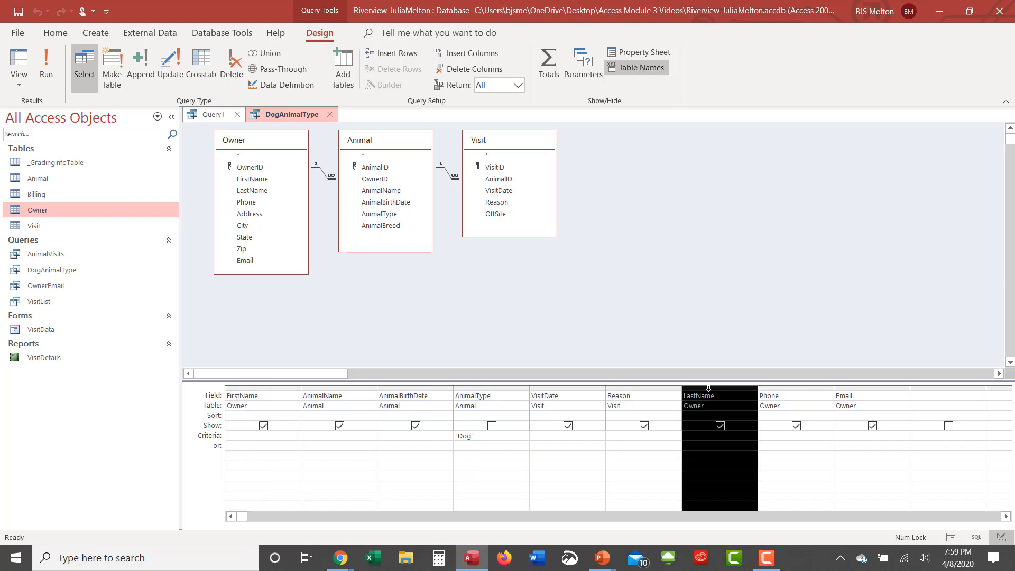
pyautogui.moveTo(753, 382); pyautogui.dragTo(854, 391)
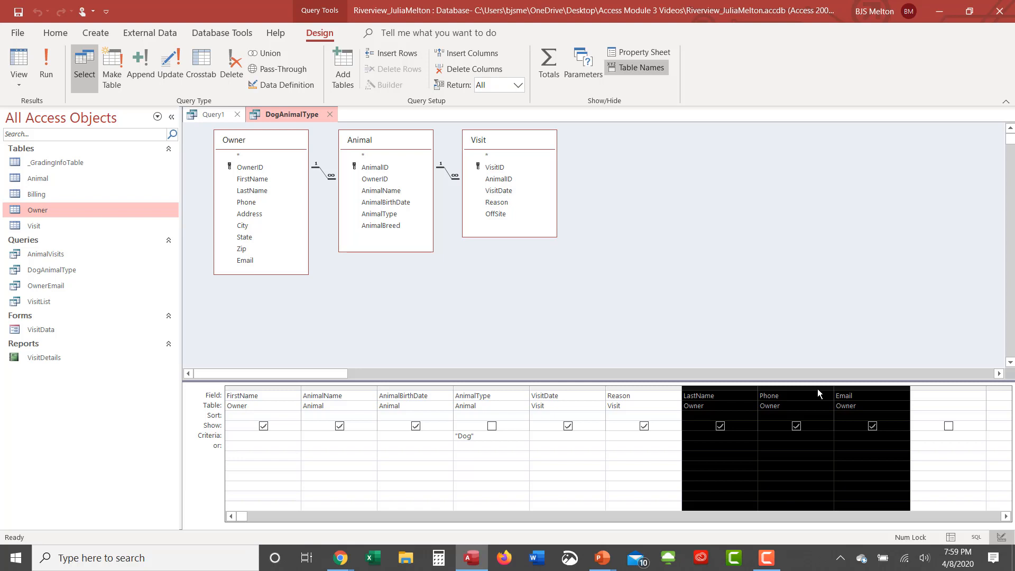
pyautogui.moveTo(818, 389); pyautogui.dragTo(818, 389)
pyautogui.moveTo(779, 392); pyautogui.dragTo(327, 420)
pyautogui.moveTo(328, 420); pyautogui.dragTo(328, 420)
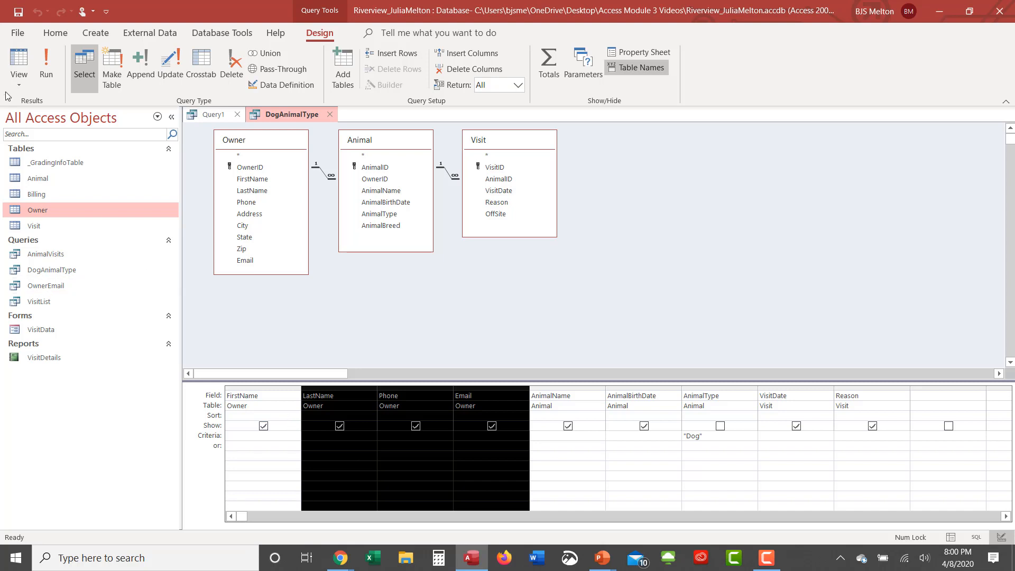
# Run the rearranged DogAnimalType query, save its changes and close it.
pyautogui.click(47, 77)
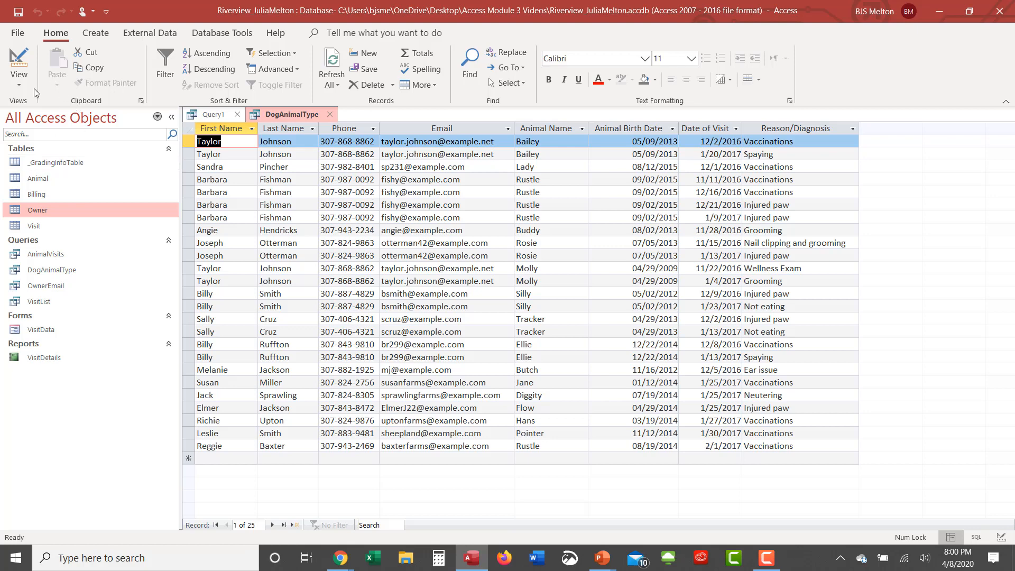
pyautogui.click(22, 18)
pyautogui.click(328, 114)
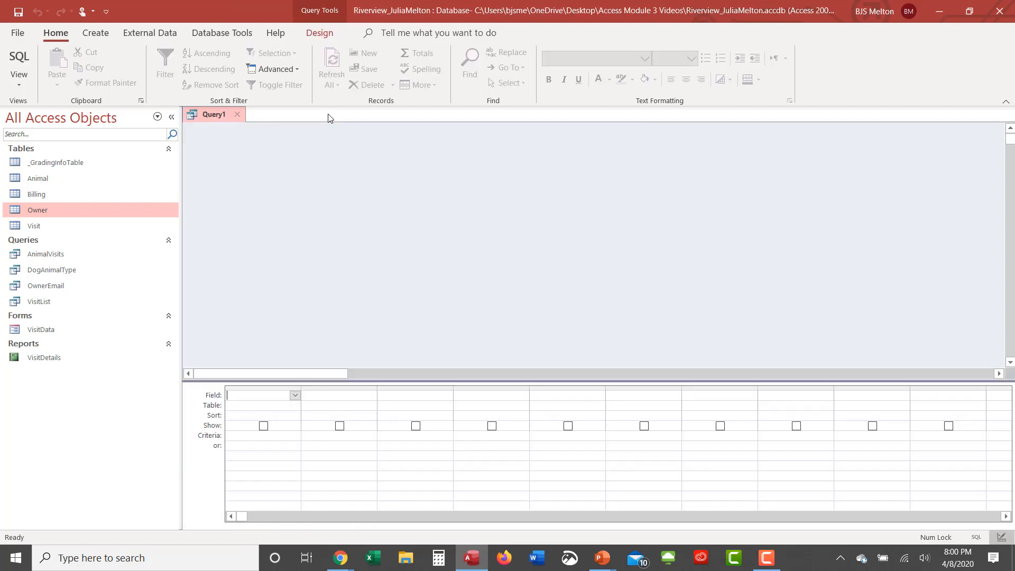
# Close the empty Query1 without saving its design.
pyautogui.click(238, 115)
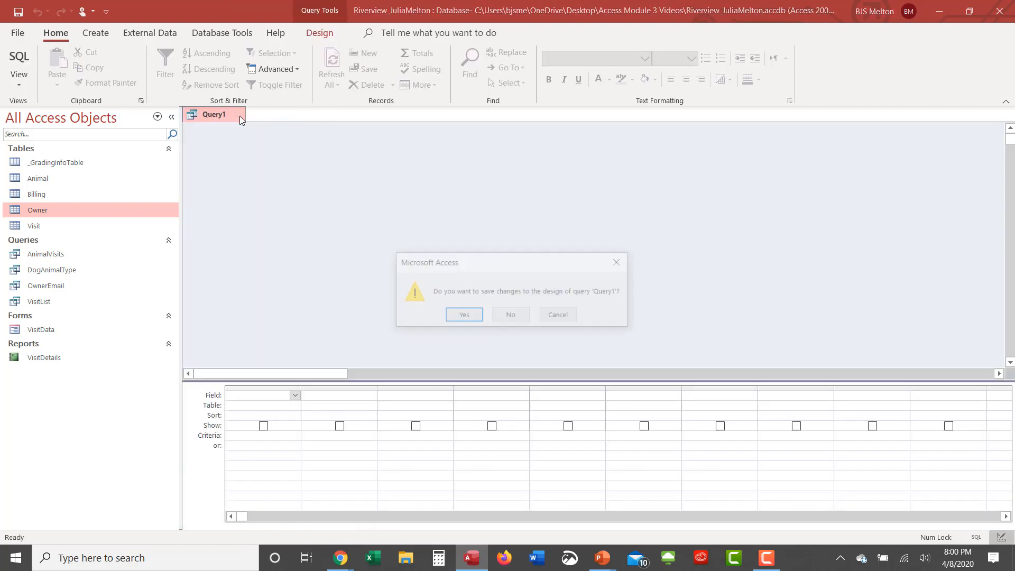
pyautogui.click(511, 316)
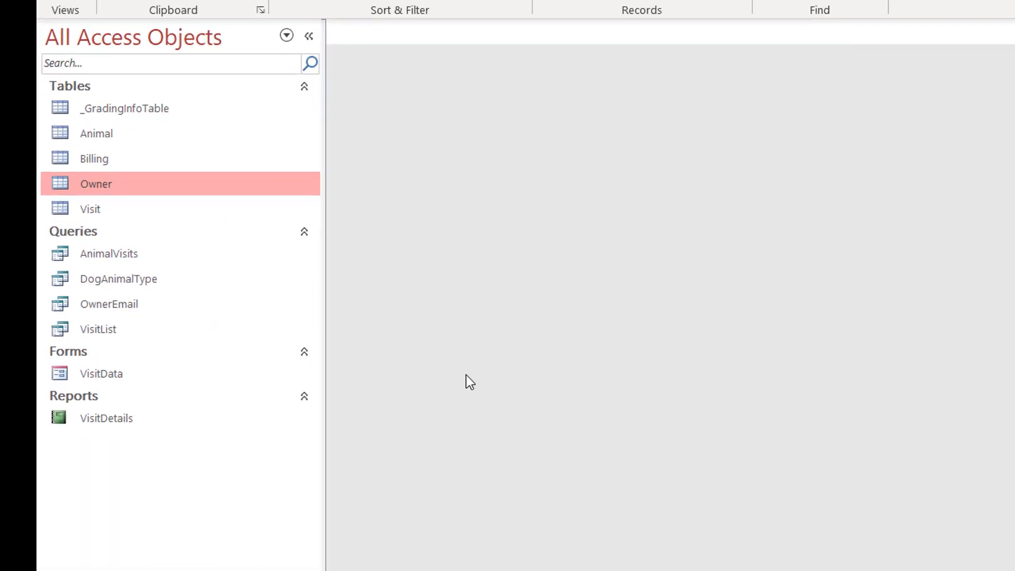
# Copy the DogAnimalType query and paste it as a new query named EarlierVisits.
pyautogui.rightClick(159, 285)
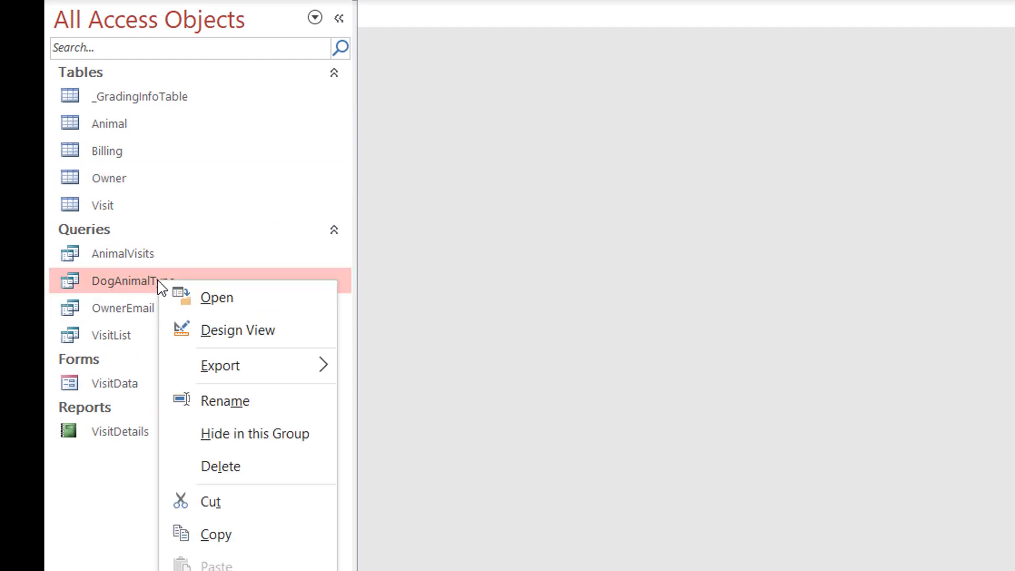
pyautogui.click(200, 534)
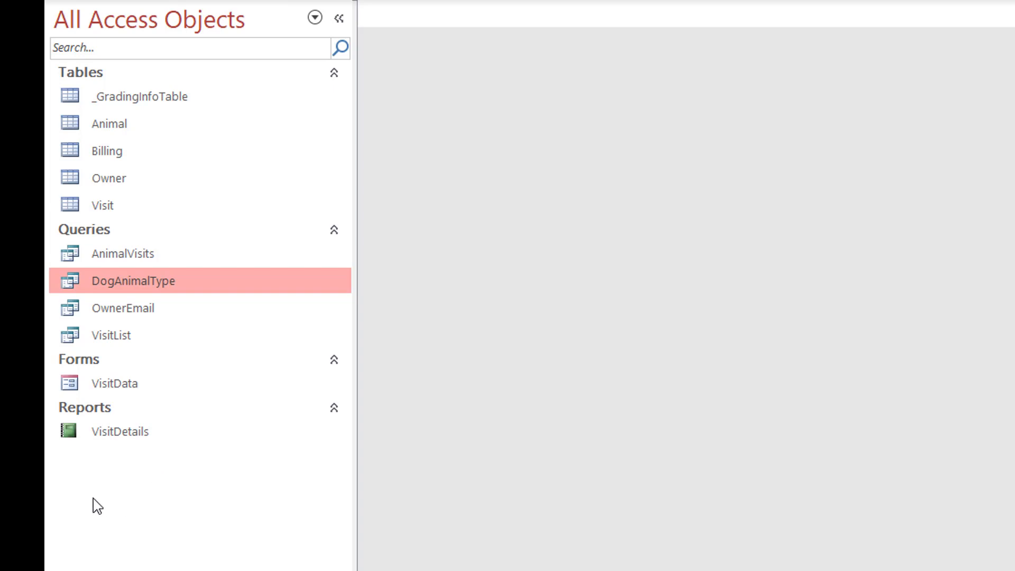
pyautogui.rightClick(129, 479)
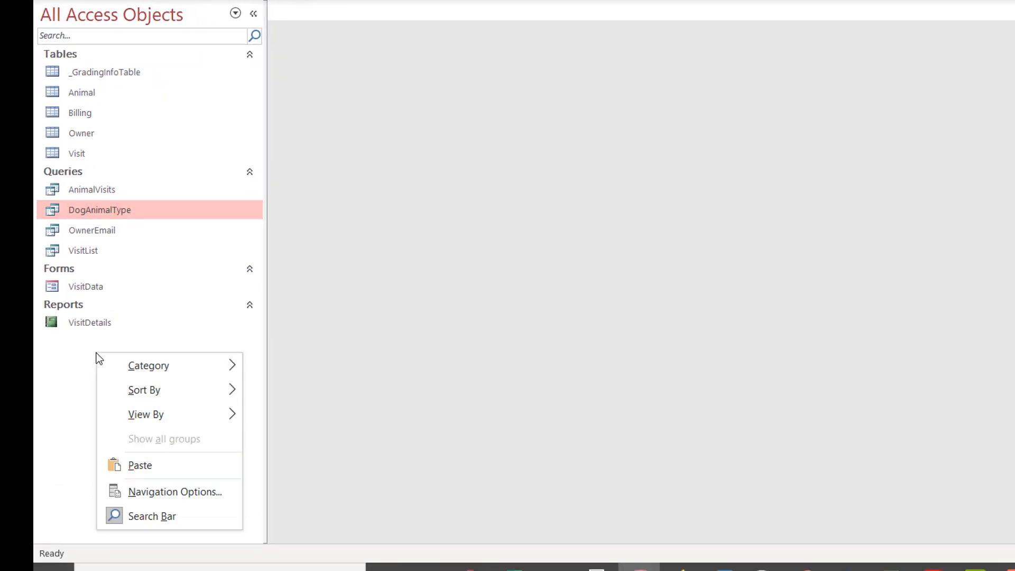
pyautogui.click(140, 465)
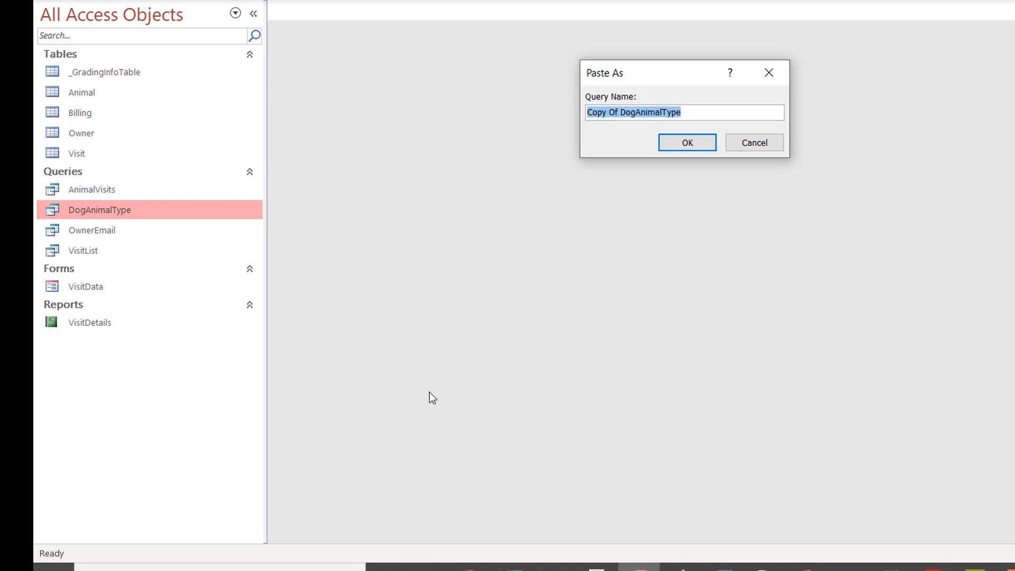
pyautogui.write('Earli')
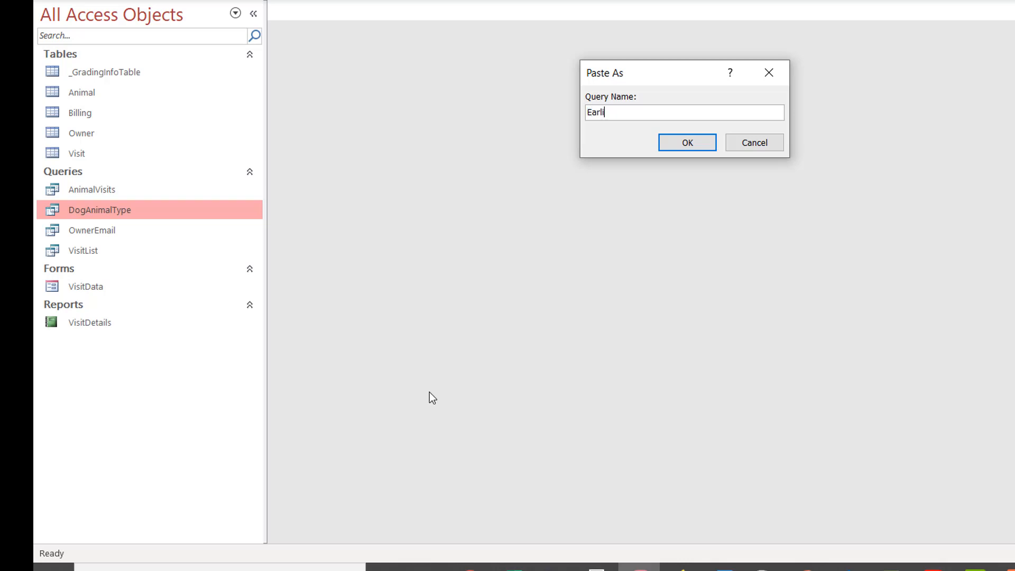
pyautogui.write('erVisits')
pyautogui.press('Return')
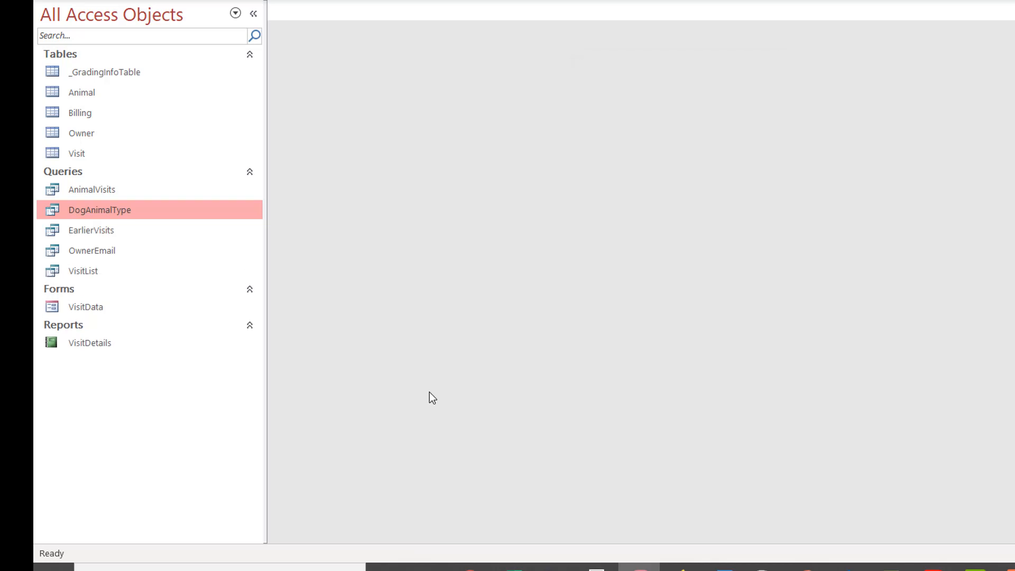
# Open the EarlierVisits query, collapse the Navigation Pane and switch the query to Design View.
pyautogui.doubleClick(126, 230)
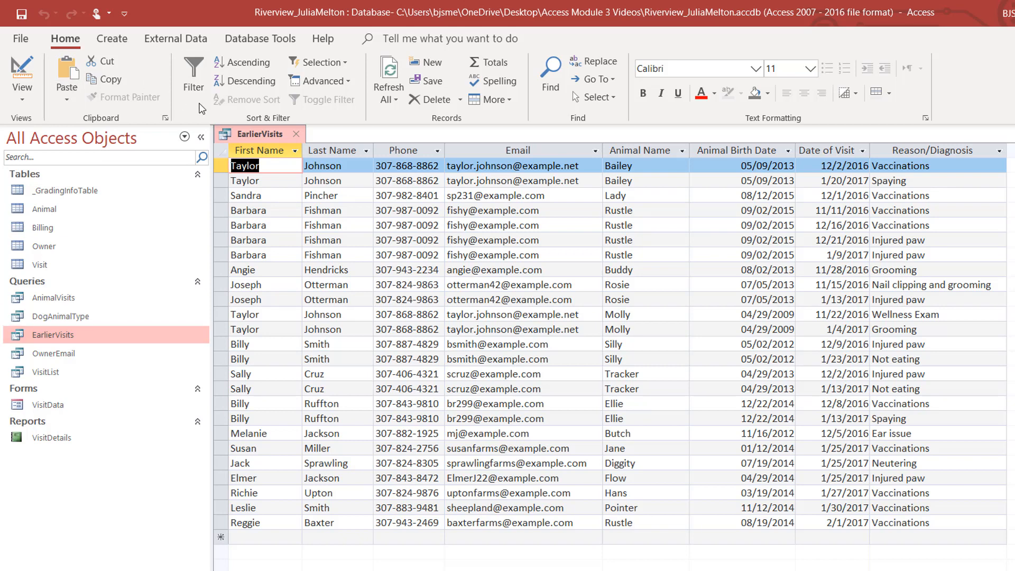
pyautogui.click(202, 138)
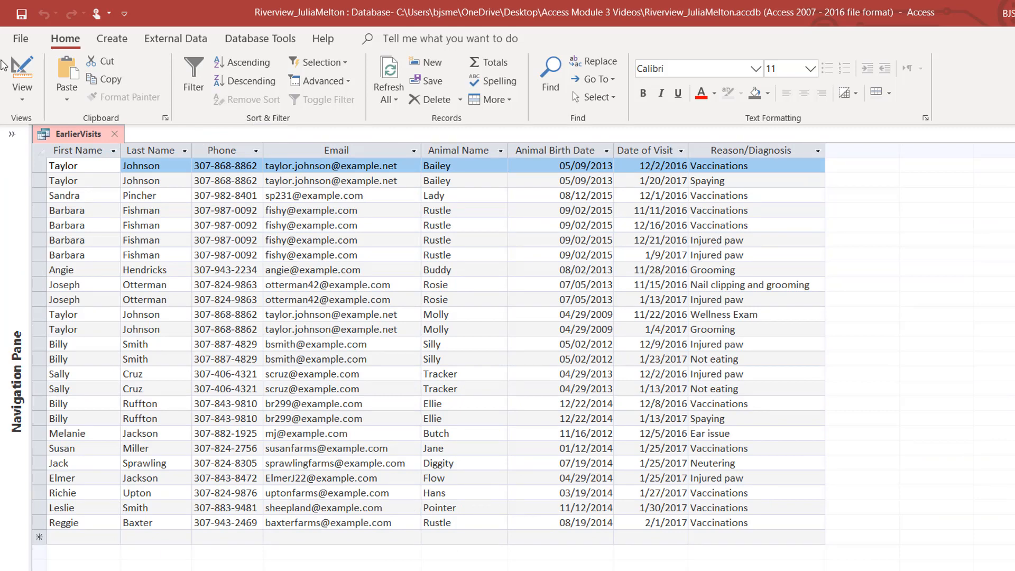
pyautogui.click(26, 96)
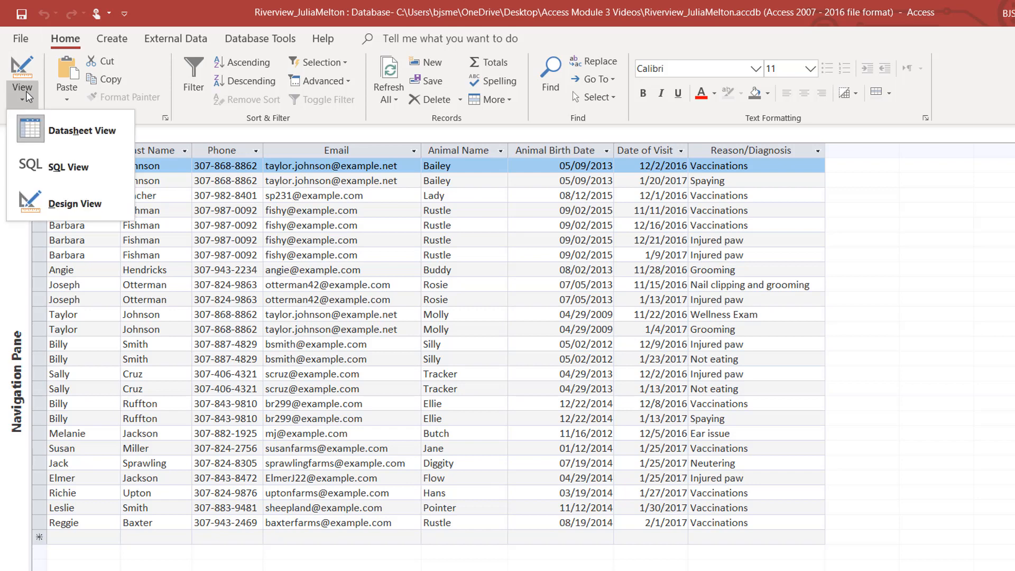
pyautogui.click(61, 213)
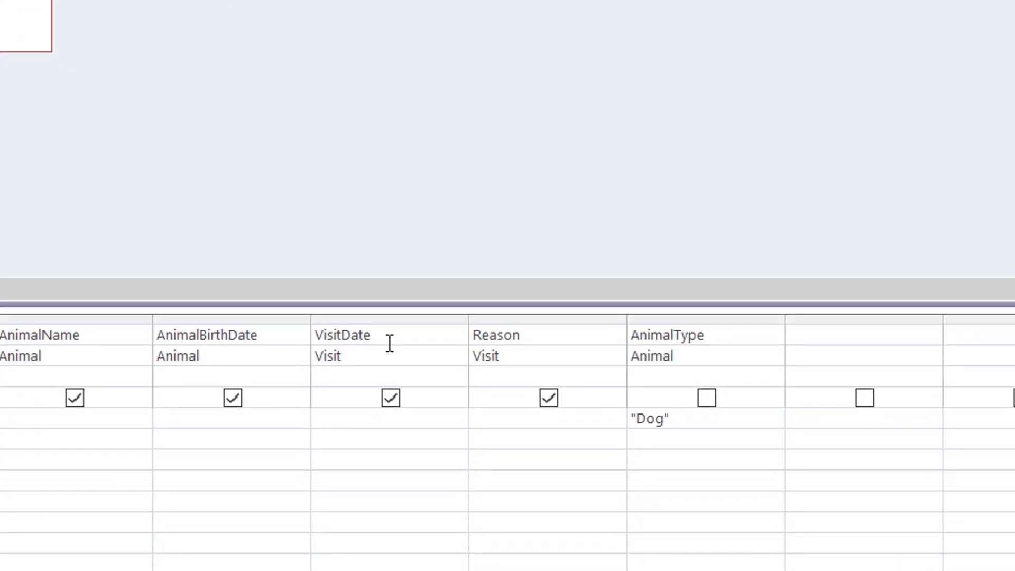
# Set the criterion for the VisitDate field to <1/1/2017.
pyautogui.click(419, 418)
pyautogui.write('<1/1/2017')
pyautogui.press('Tab')
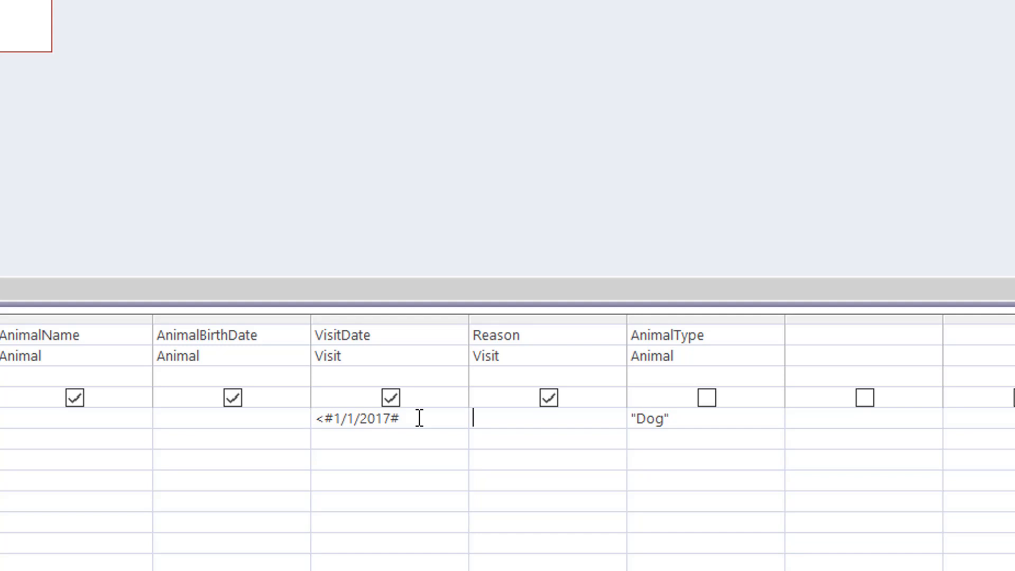
# Delete the Dog criterion from the AnimalType field and show that field in the query results.
pyautogui.press('Tab')
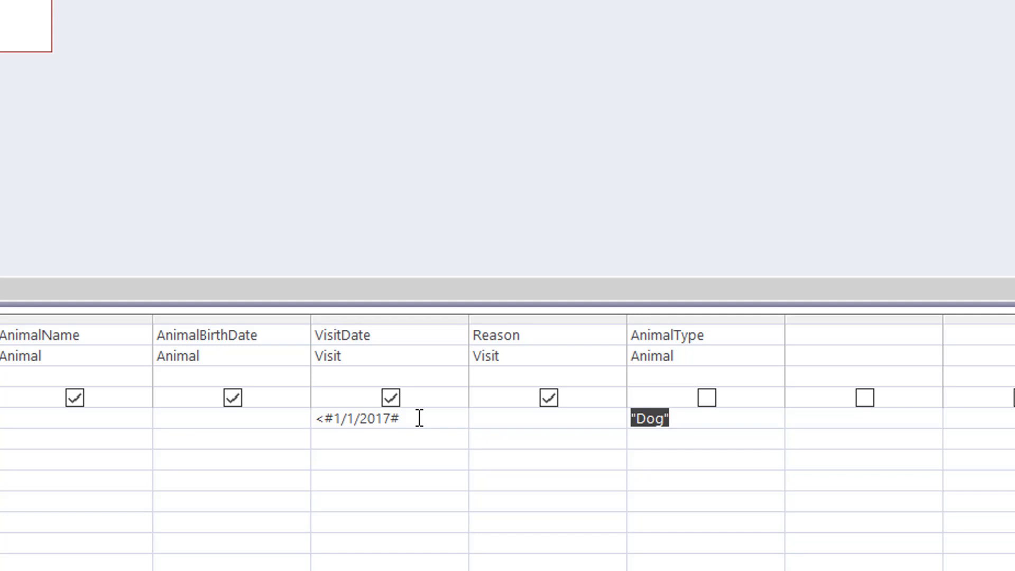
pyautogui.press('Delete')
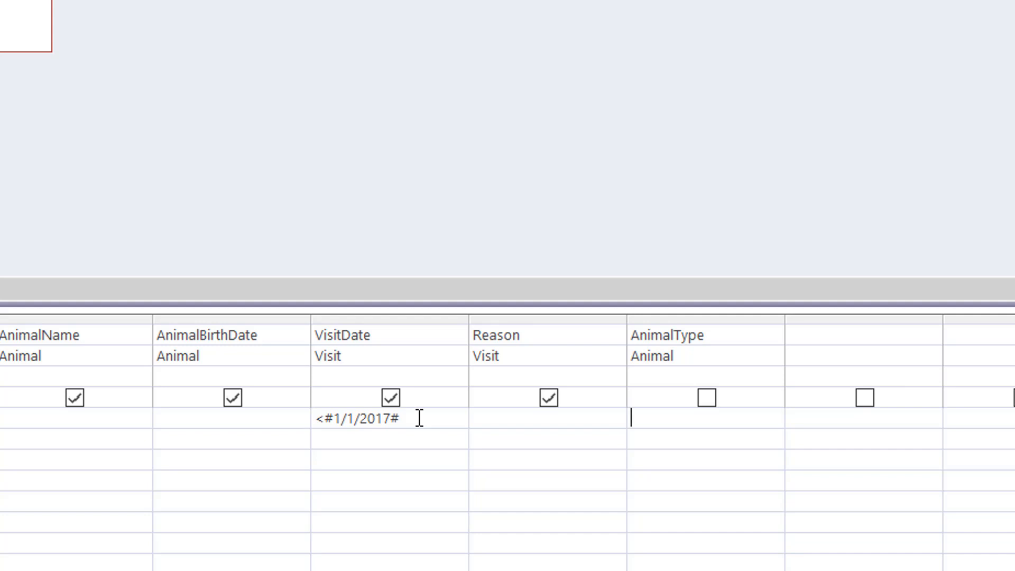
pyautogui.click(703, 406)
# Move the AnimalType column between AnimalBirthDate and VisitDate in the design grid.
pyautogui.click(703, 319)
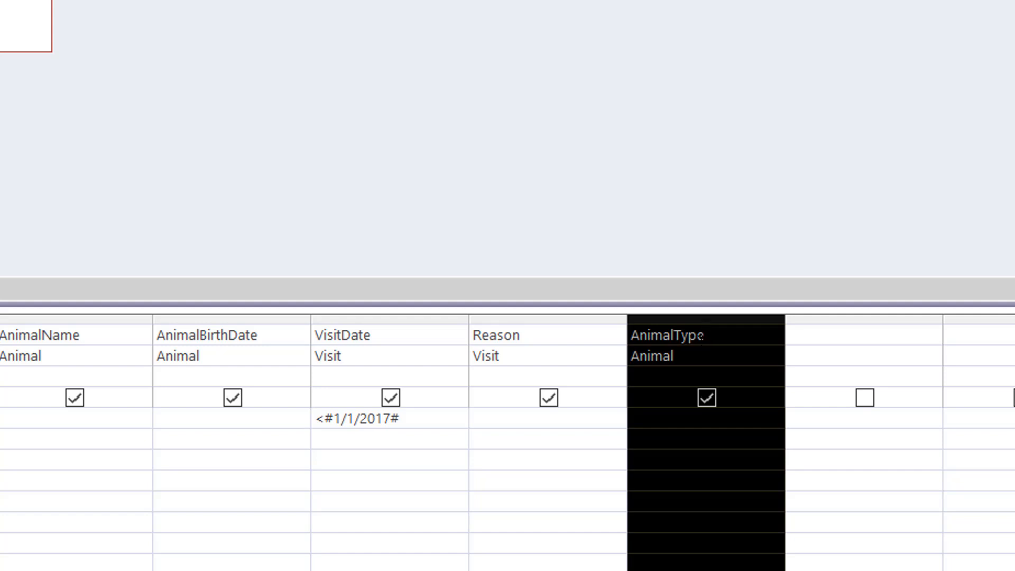
pyautogui.moveTo(685, 324); pyautogui.dragTo(395, 338)
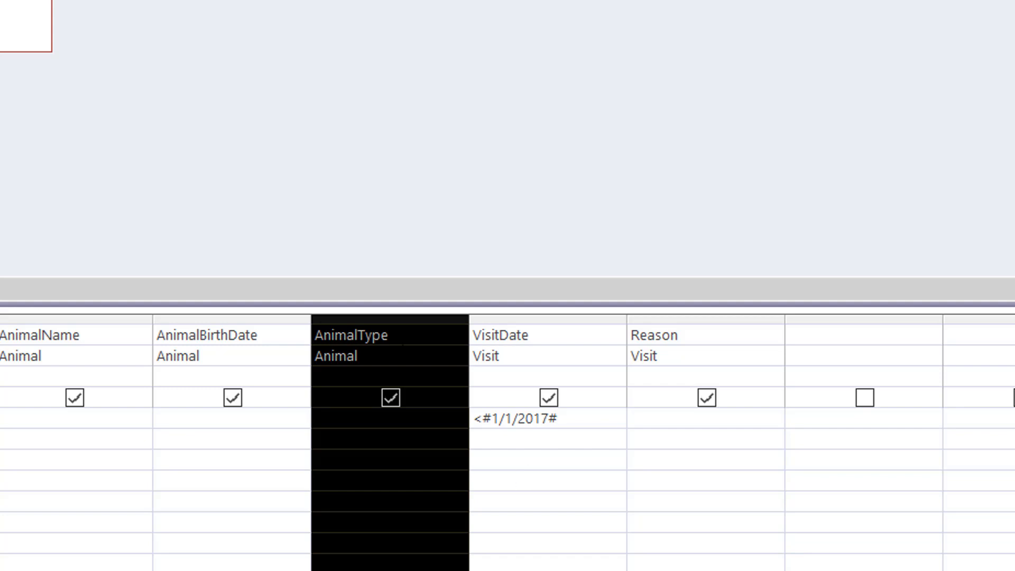
pyautogui.click(569, 361)
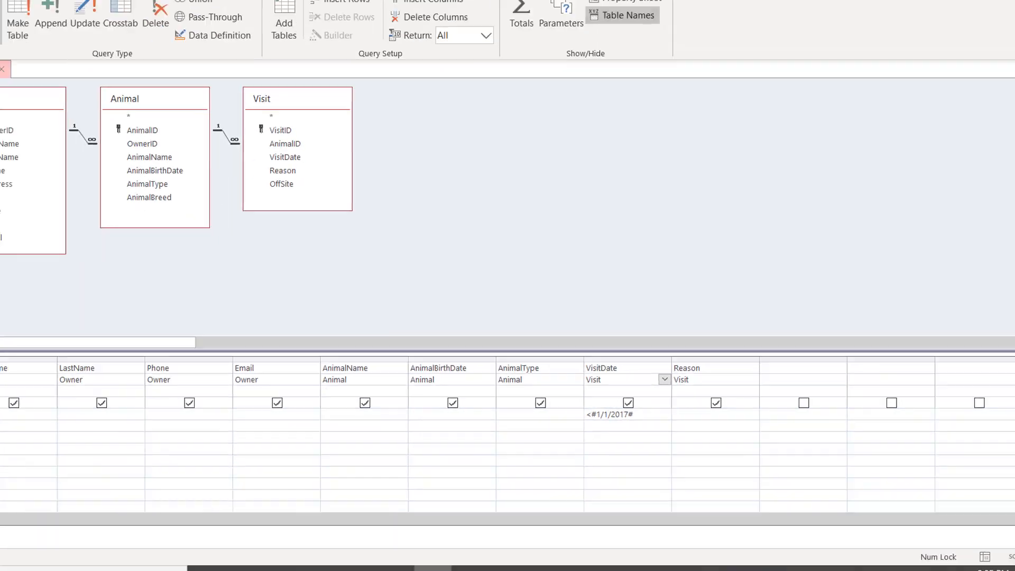
# Run the EarlierVisits query and step through the first records to check the animal types and visit dates.
pyautogui.click(49, 67)
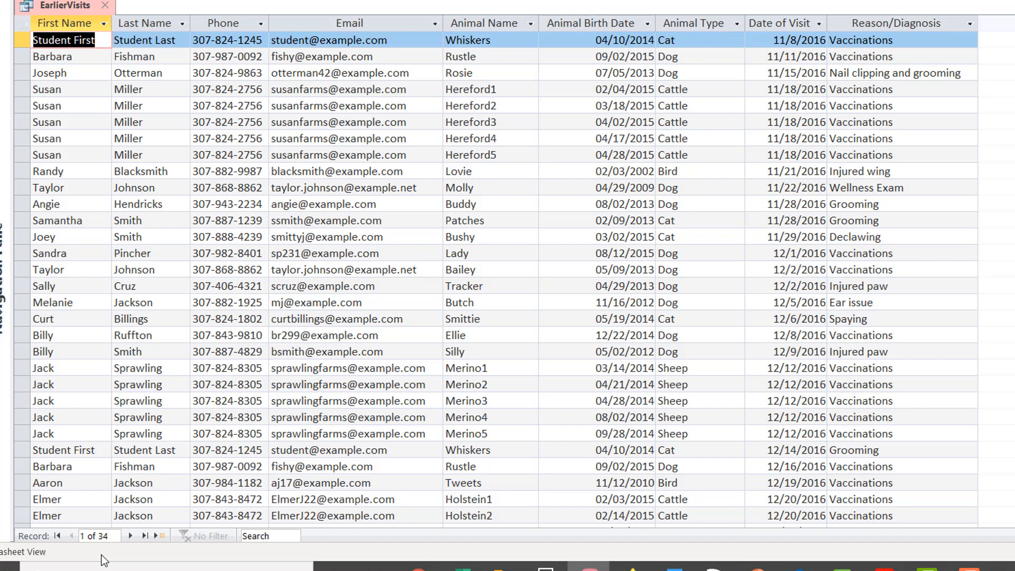
pyautogui.press('Down')
pyautogui.press('Down')
pyautogui.press('Down')
pyautogui.press('Down')
pyautogui.press('Down')
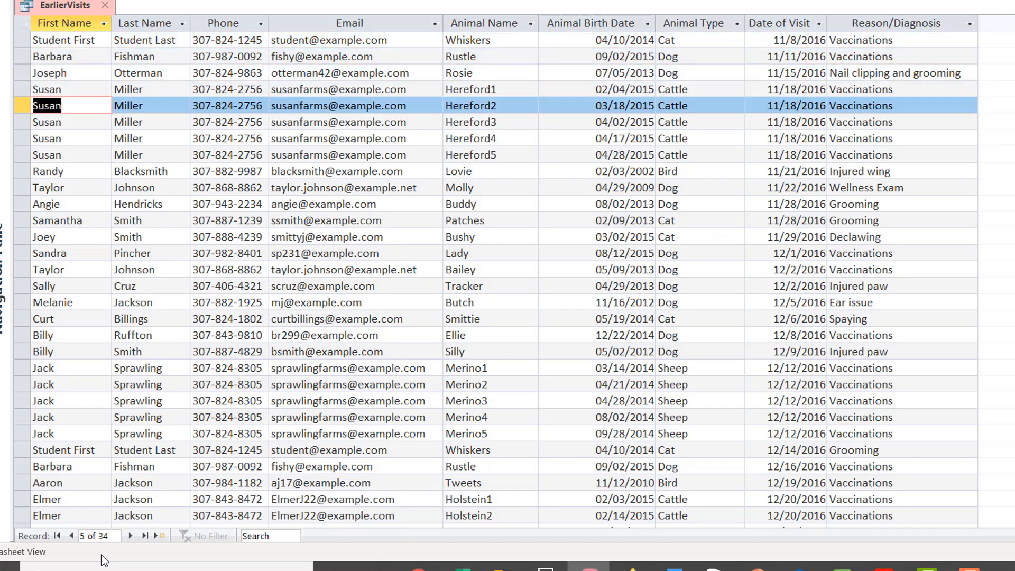
# Step through the remaining EarlierVisits records to the end of the datasheet to check their animal types and visit dates.
pyautogui.press('Down')
pyautogui.press('Down')
pyautogui.press('Down')
pyautogui.press('Down')
pyautogui.press('Down')
pyautogui.press('Down')
pyautogui.press('Down')
pyautogui.press('Down')
pyautogui.press('Down')
pyautogui.press('Down')
pyautogui.press('Down')
pyautogui.press('Down')
pyautogui.press('Down')
pyautogui.press('Down')
pyautogui.press('Down')
pyautogui.press('Down')
pyautogui.press('Down')
pyautogui.press('Down')
pyautogui.press('Down')
pyautogui.press('Down')
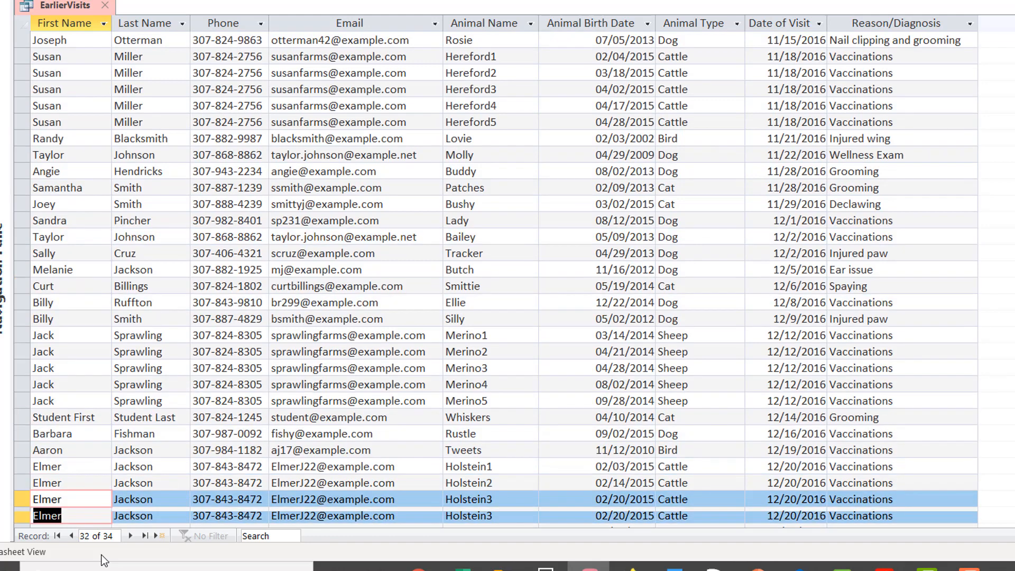
pyautogui.press('Down')
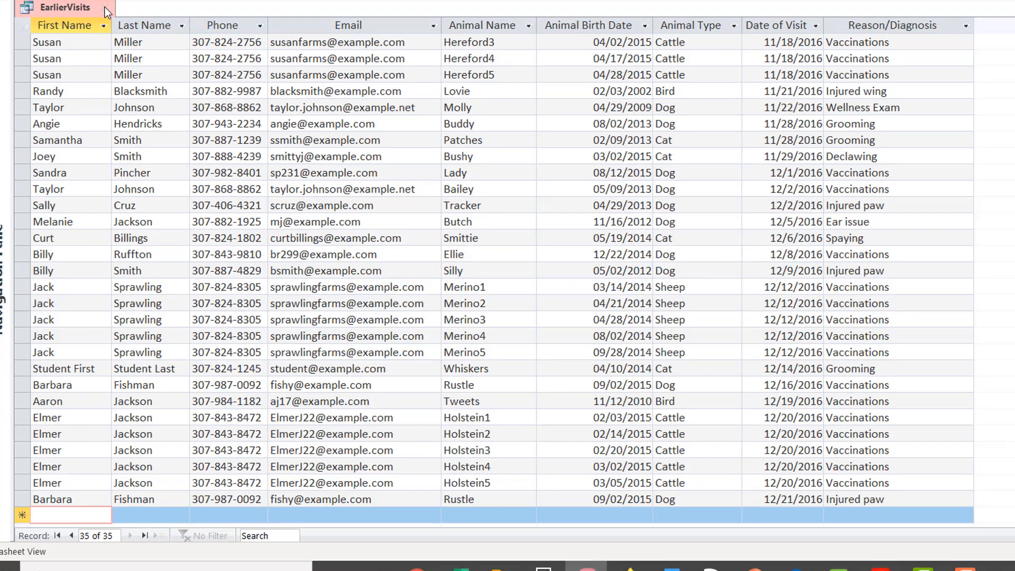
# Close the EarlierVisits query and expand the list of all database objects.
pyautogui.click(105, 5)
pyautogui.click(10, 114)
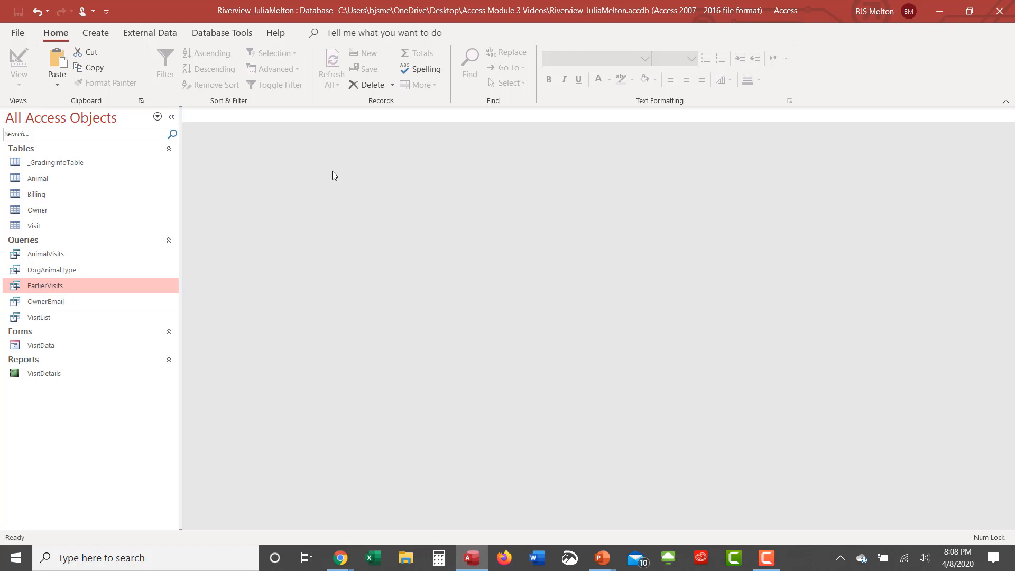
# Switch to PowerPoint to view the slide on And and Or conditions in query criteria.
pyautogui.hotkey('alt', 'Tab')
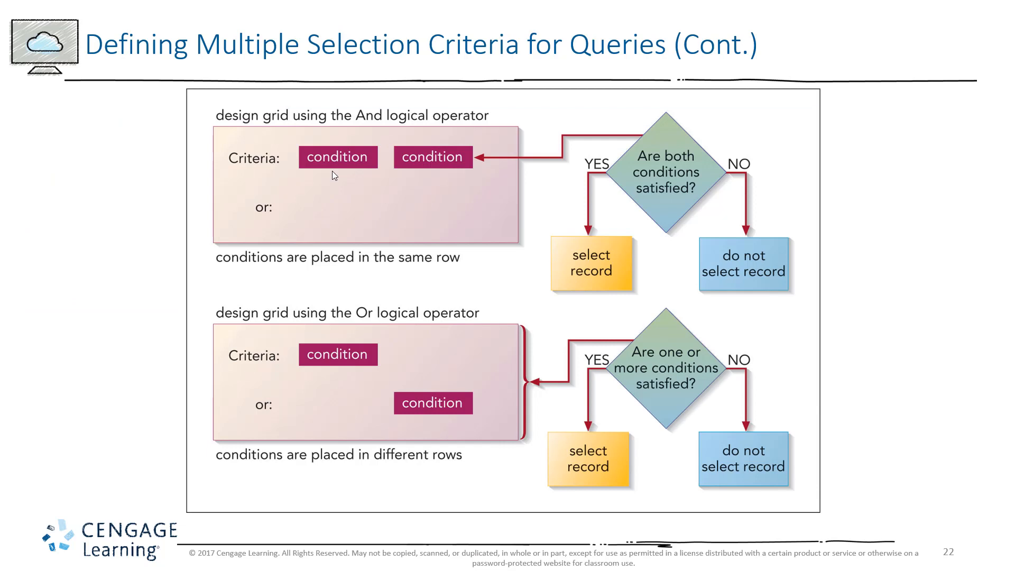
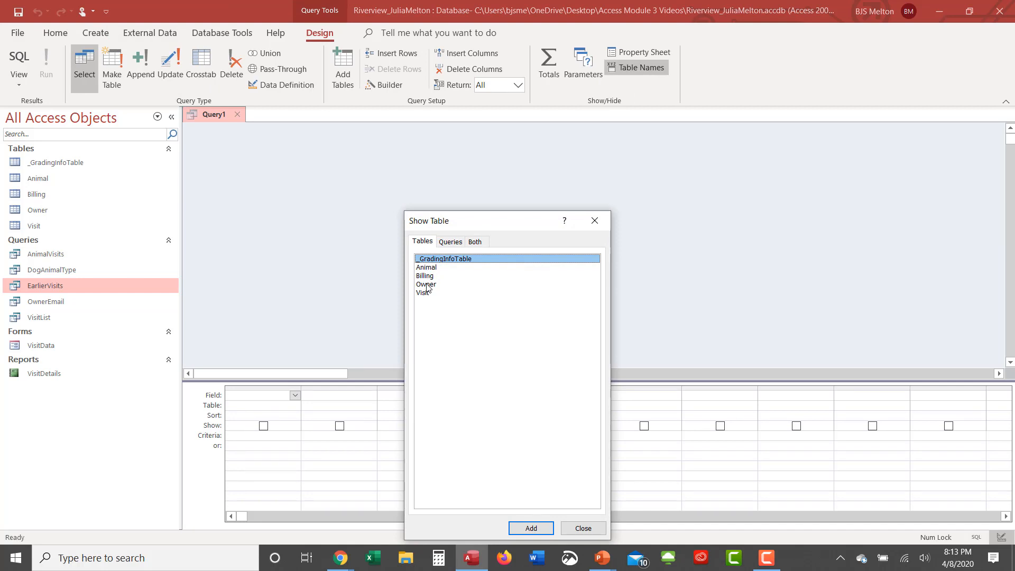
# Add the Owner, Animal and Visit tables to the new query and finish choosing tables.
pyautogui.doubleClick(428, 285)
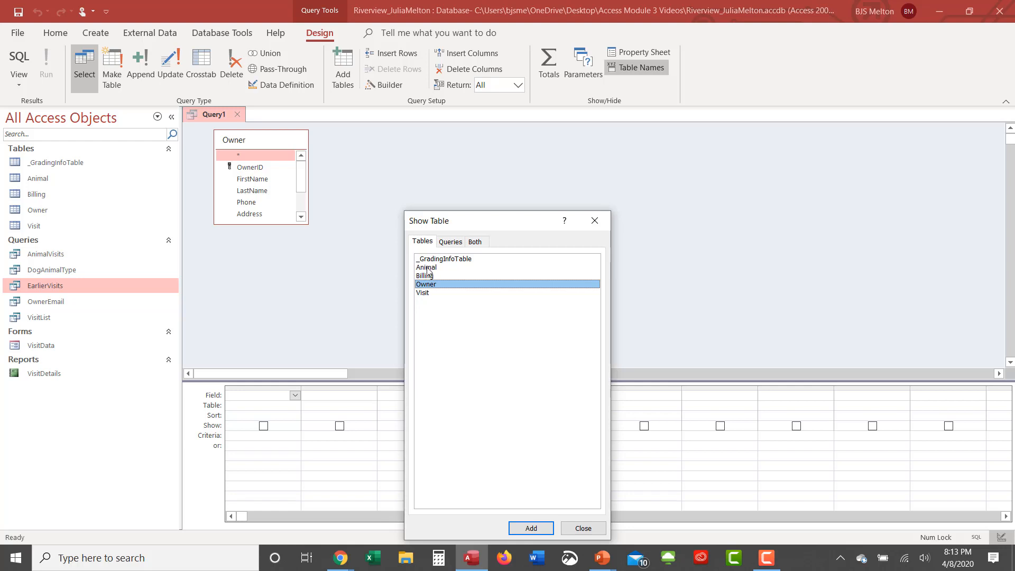
pyautogui.doubleClick(427, 268)
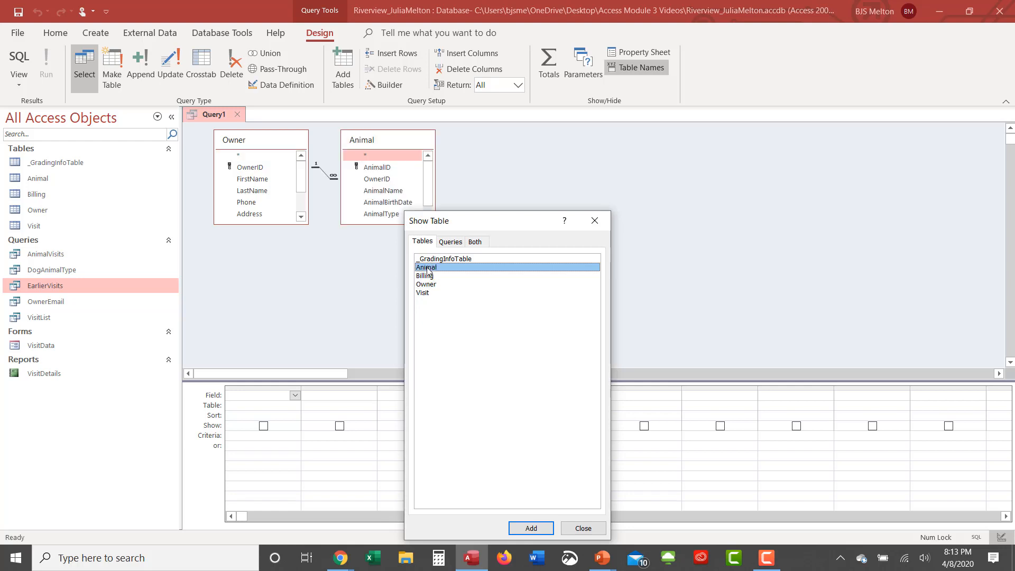
pyautogui.doubleClick(426, 294)
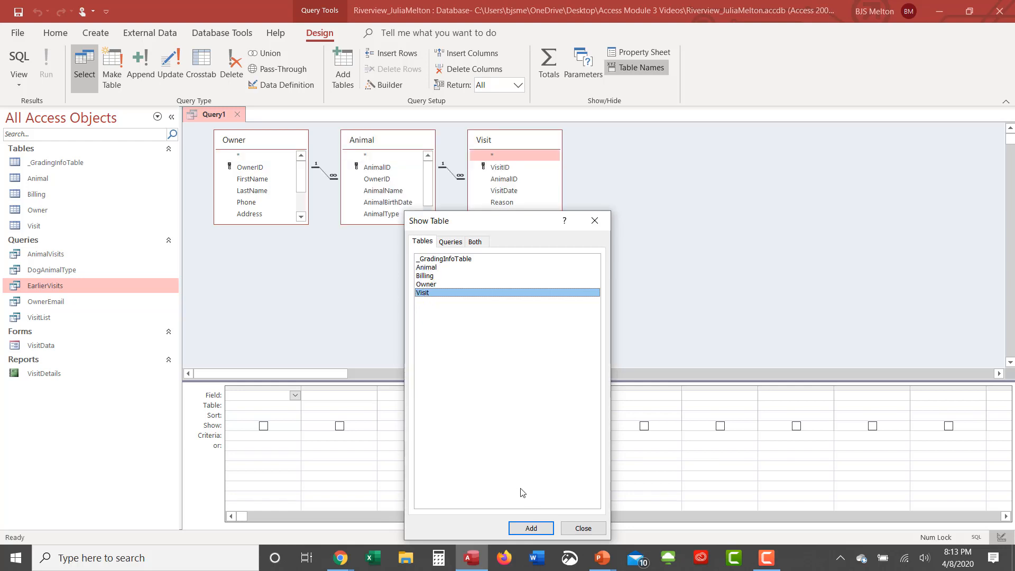
pyautogui.click(575, 531)
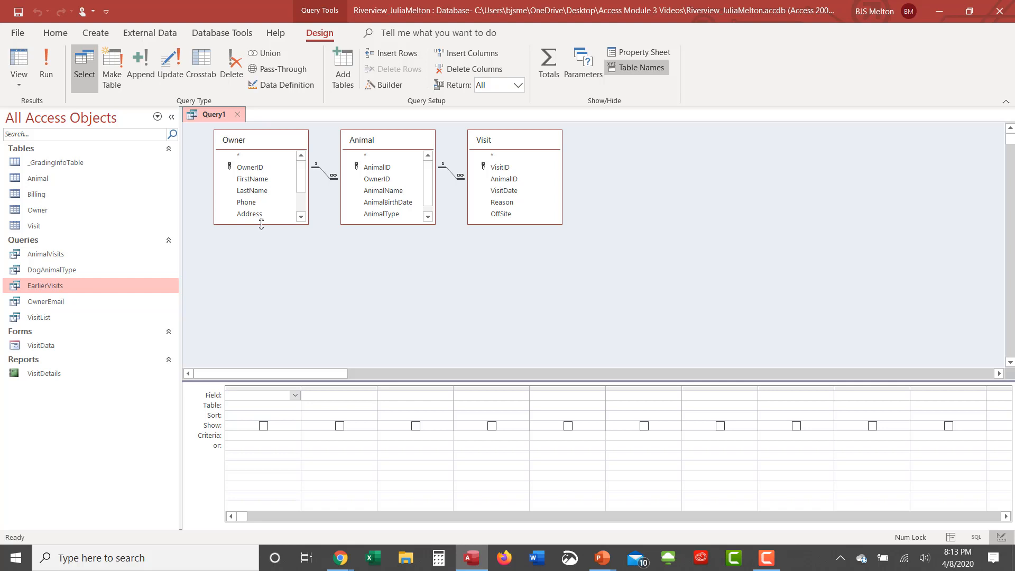
# Lengthen the Owner, Animal and Visit field lists so that all their fields fit without scrolling.
pyautogui.moveTo(263, 224); pyautogui.dragTo(263, 277)
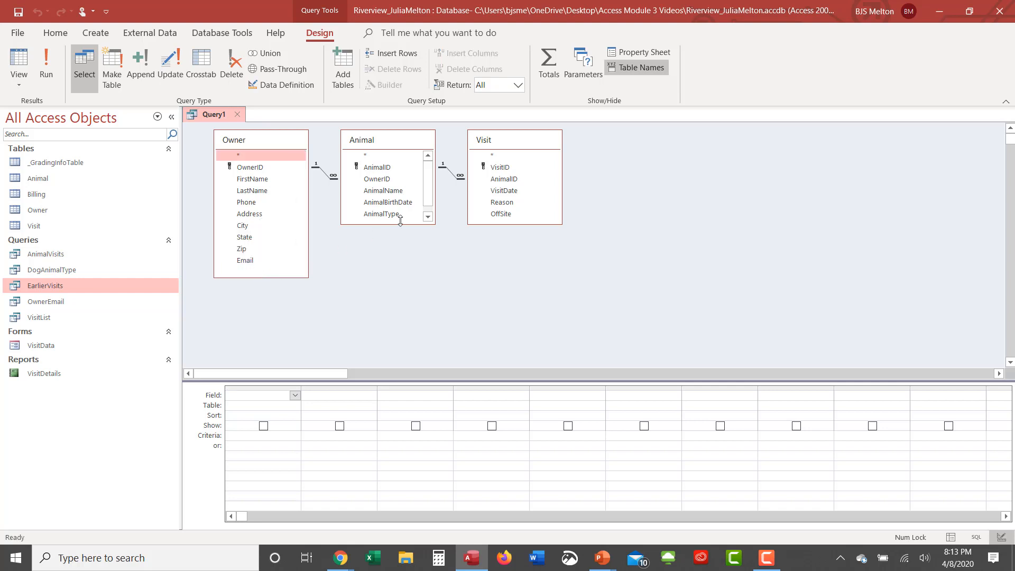
pyautogui.moveTo(408, 224); pyautogui.dragTo(408, 246)
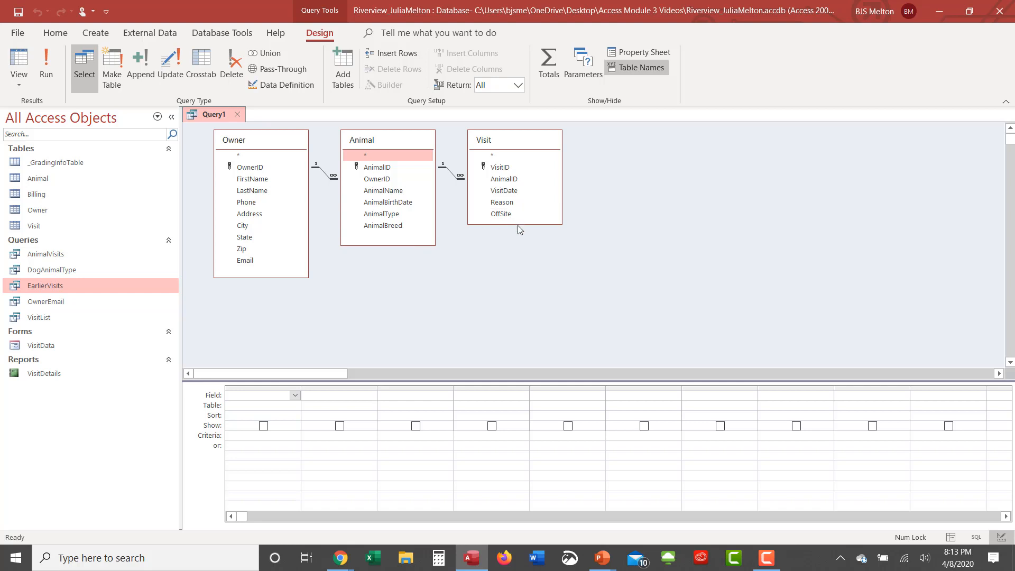
pyautogui.moveTo(517, 223); pyautogui.dragTo(518, 235)
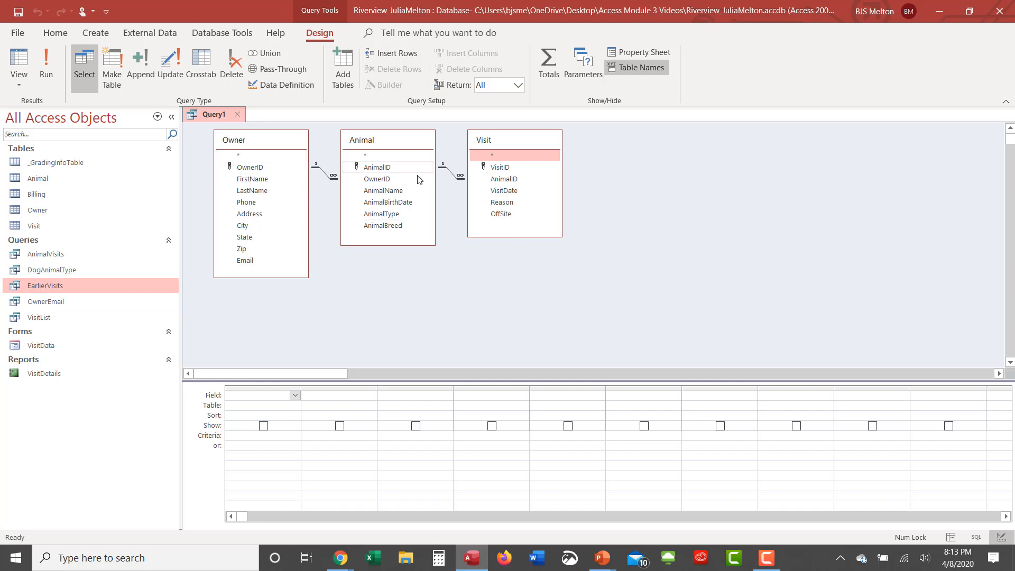
# Add the AnimalName and AnimalBirthDate fields from the Animal table to the design grid.
pyautogui.click(398, 193)
pyautogui.doubleClick(399, 193)
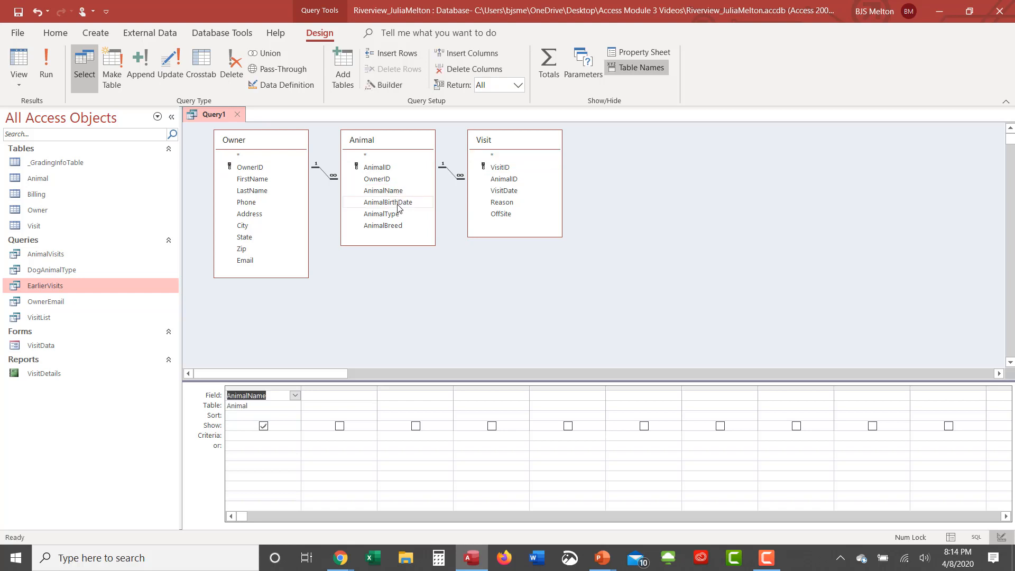
pyautogui.click(398, 206)
pyautogui.doubleClick(398, 203)
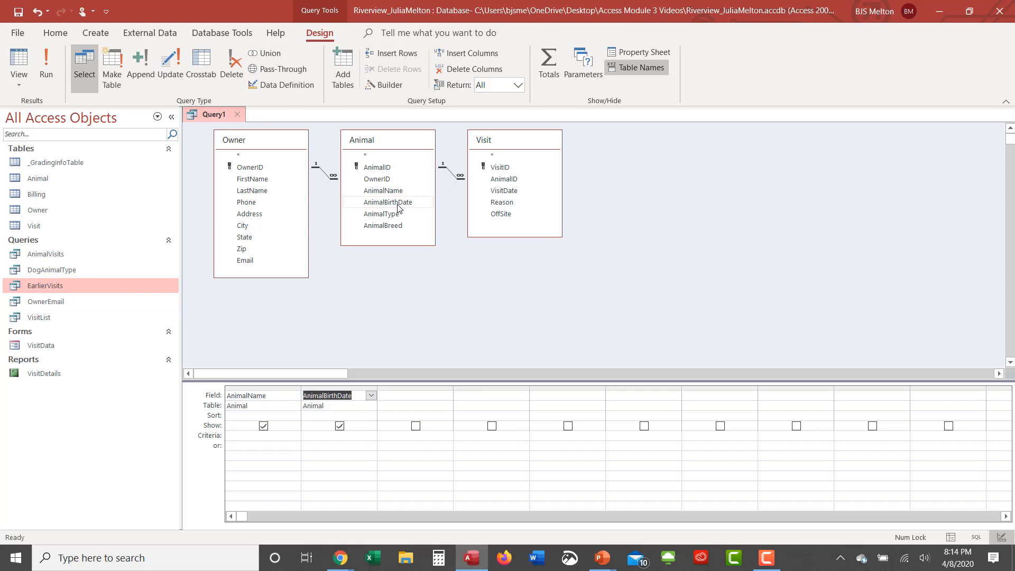
# Add FirstName, LastName and Phone from the Owner table and VisitDate and OffSite from the Visit table to the design grid.
pyautogui.click(253, 183)
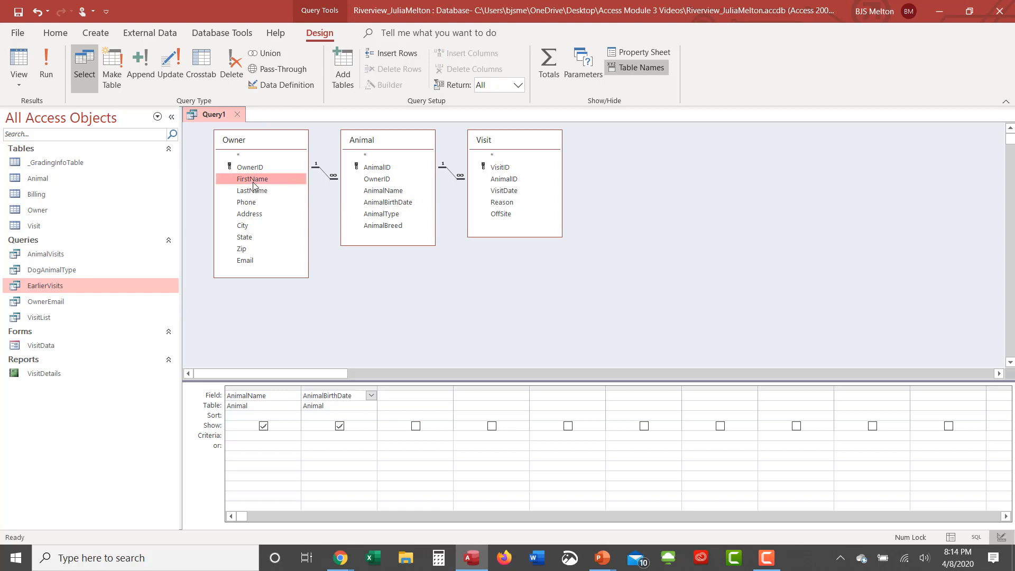
pyautogui.doubleClick(253, 183)
pyautogui.click(255, 194)
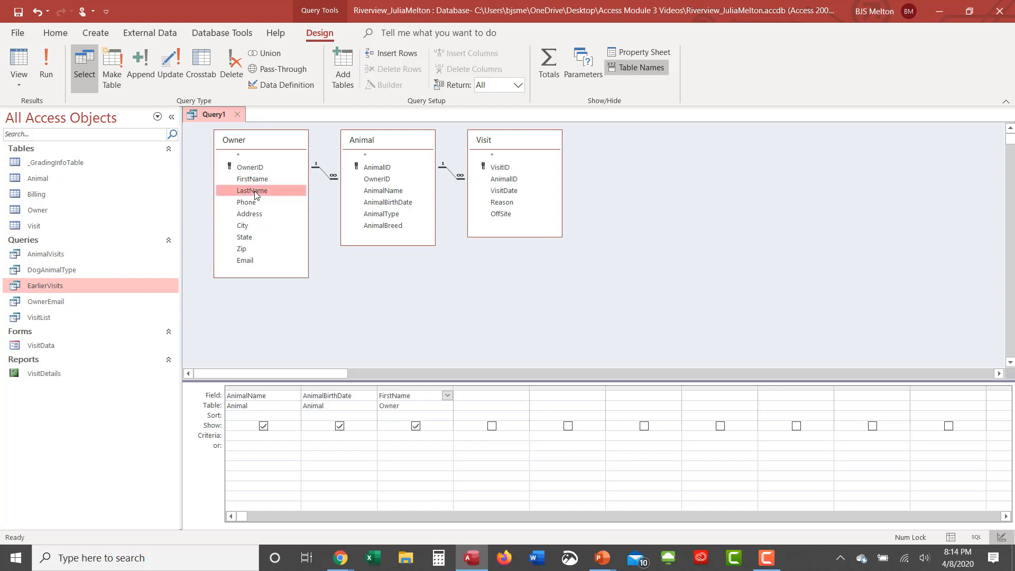
pyautogui.doubleClick(256, 193)
pyautogui.click(253, 206)
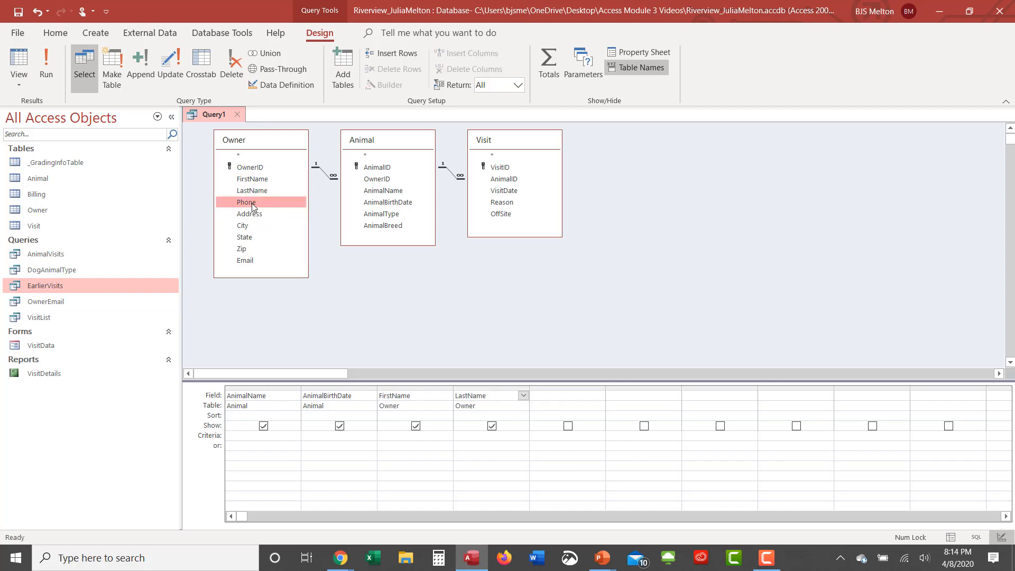
pyautogui.doubleClick(252, 205)
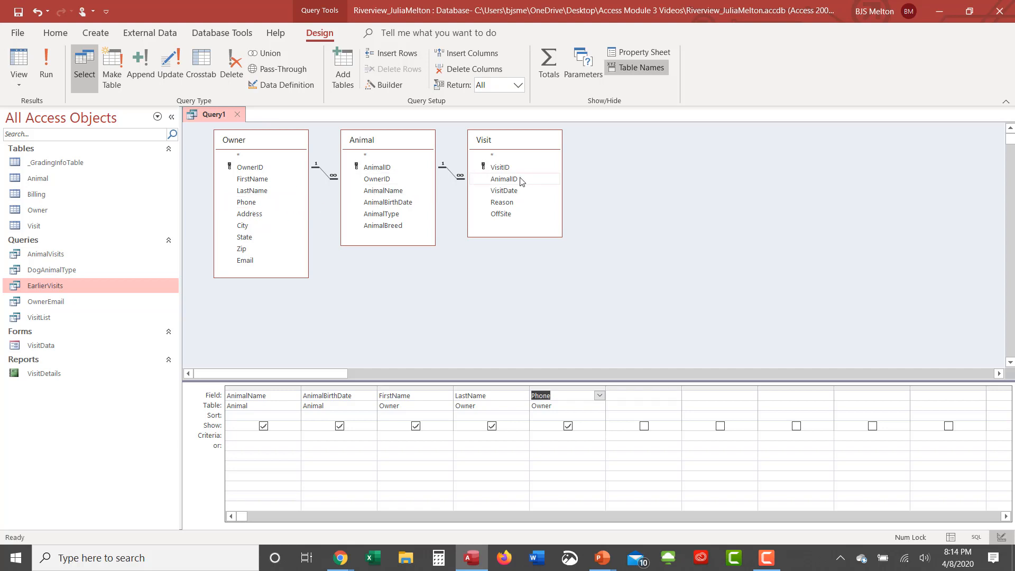
pyautogui.doubleClick(508, 192)
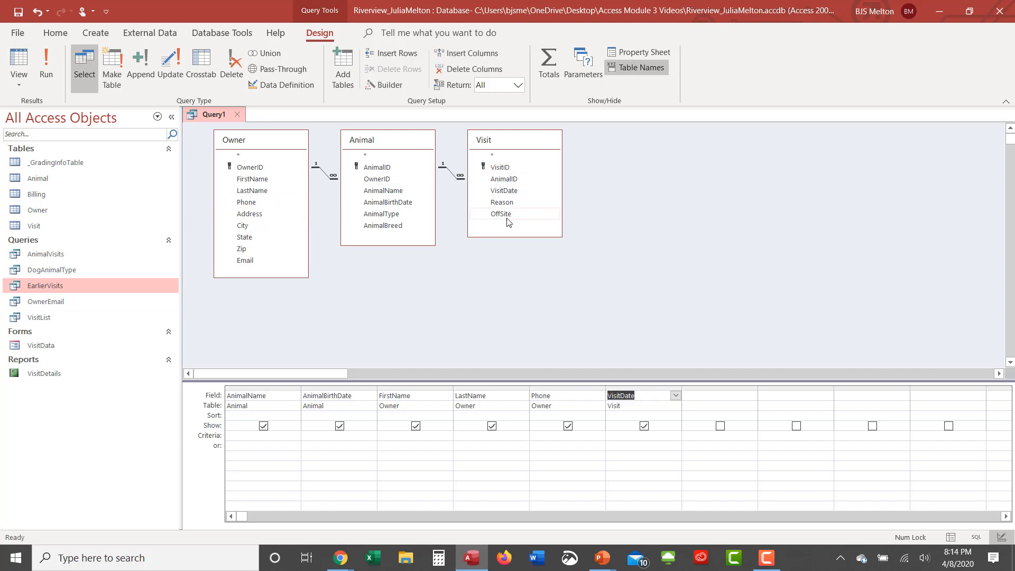
pyautogui.doubleClick(505, 214)
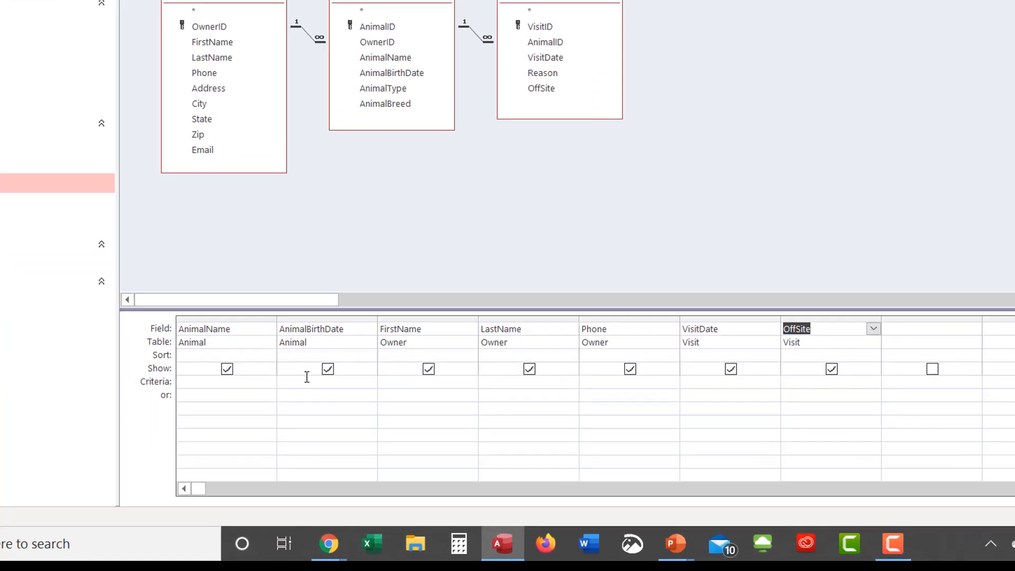
# Set the criterion for the AnimalBirthDate field to >=7/1/2015.
pyautogui.click(307, 378)
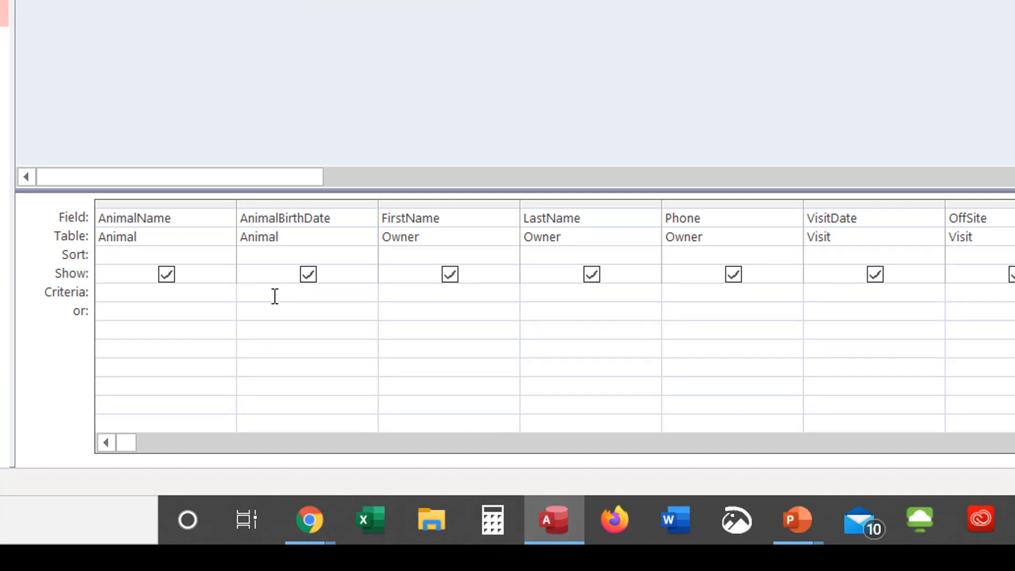
pyautogui.write('>=')
pyautogui.write('7/1/2015')
pyautogui.press('Tab')
pyautogui.press('Tab')
pyautogui.press('Tab')
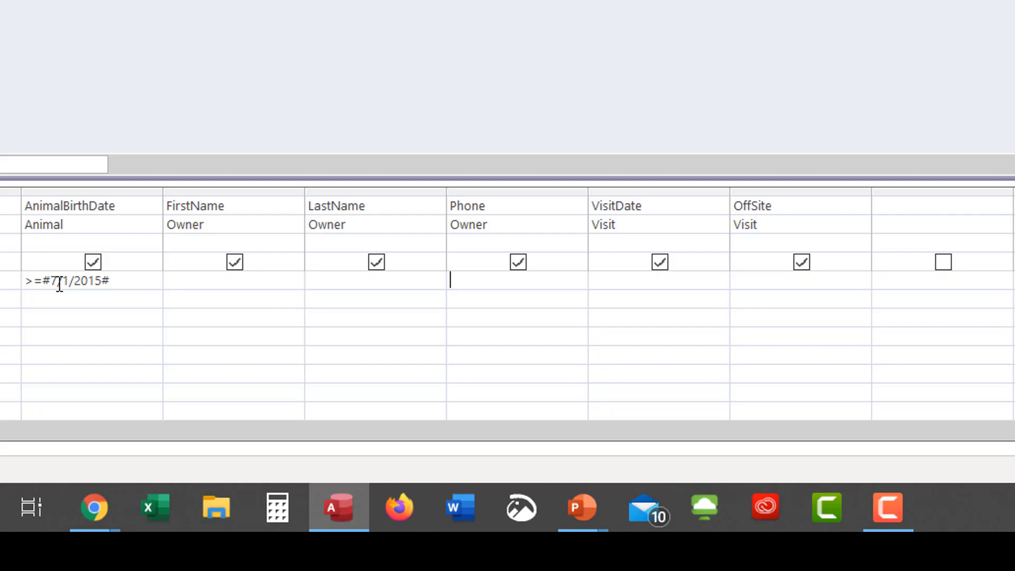
pyautogui.press('Tab')
pyautogui.press('Tab')
pyautogui.moveTo(58, 281); pyautogui.dragTo(109, 281)
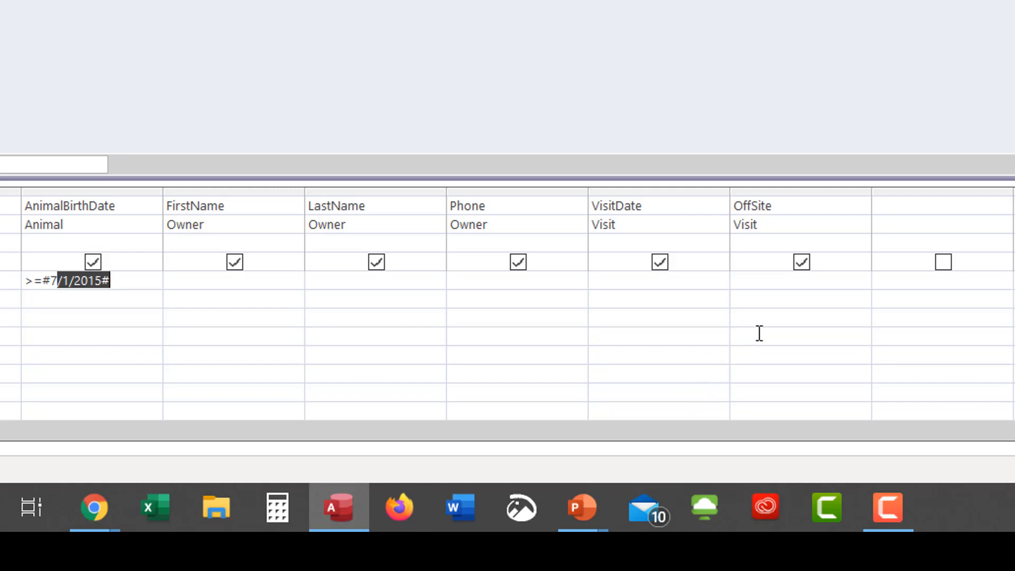
# Set the criterion for the OffSite field to Yes in the same Criteria row as the birth date condition.
pyautogui.click(758, 286)
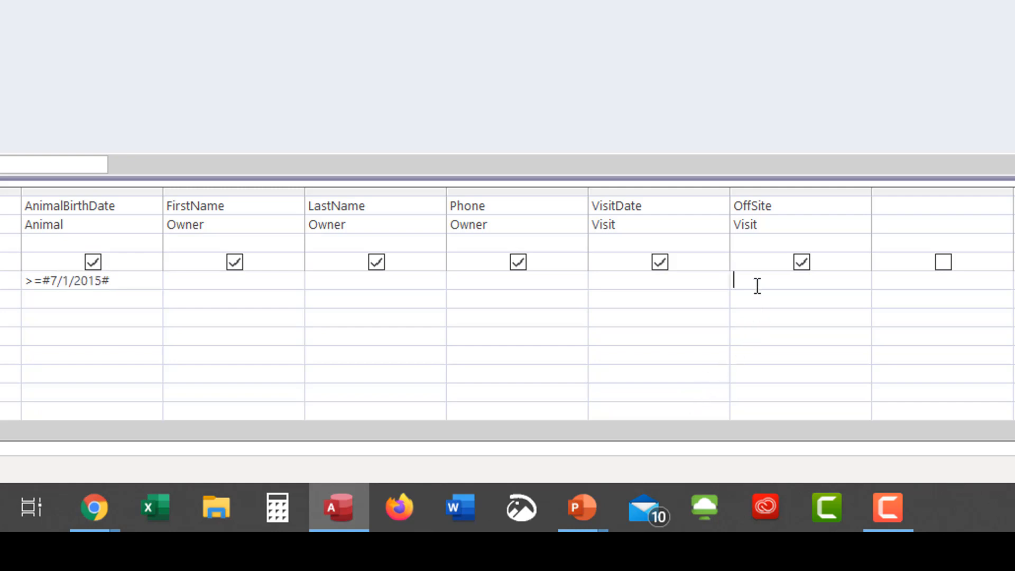
pyautogui.write('Yes')
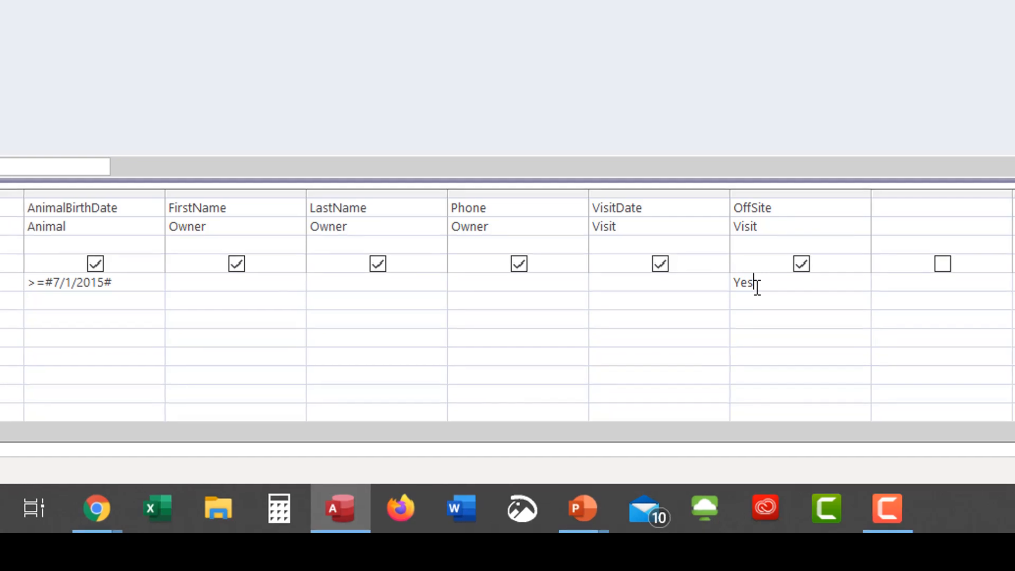
pyautogui.press('Tab')
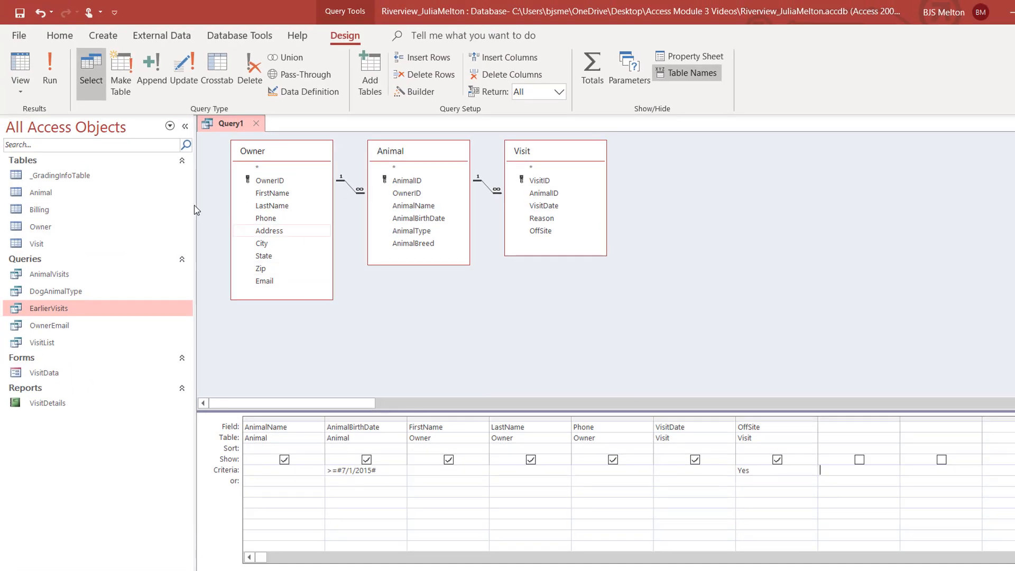
# Run the query and save it as YoungerAndOffsiteAnimals before closing it.
pyautogui.click(49, 71)
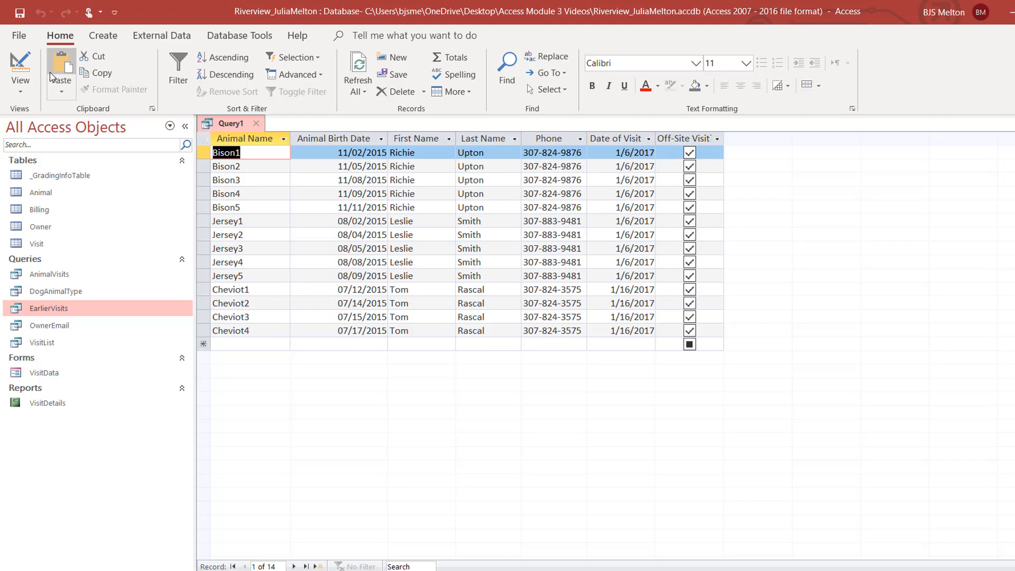
pyautogui.hotkey('ctrl', 's')
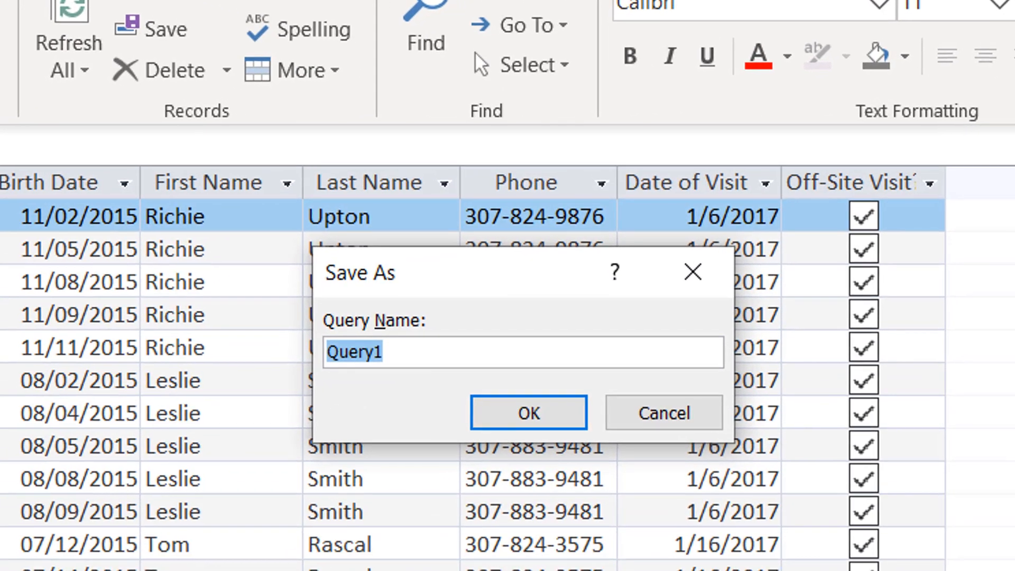
pyautogui.write('Younger')
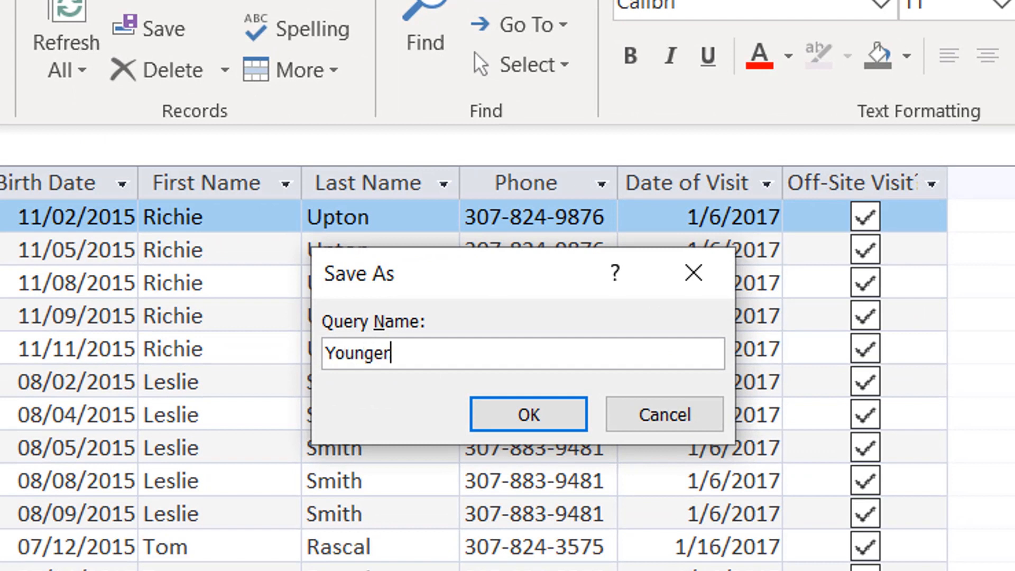
pyautogui.write('AndO')
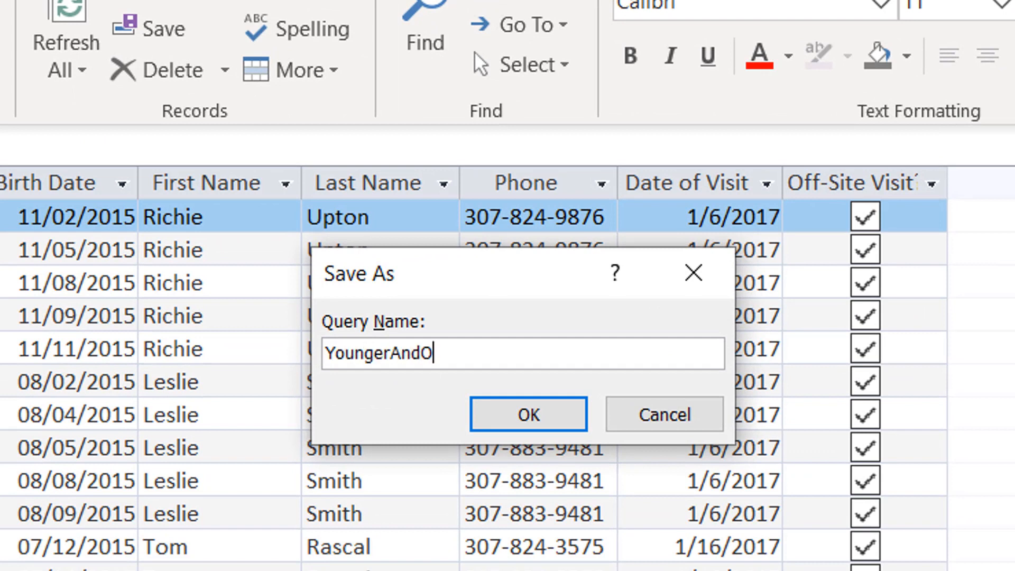
pyautogui.write('ffsite')
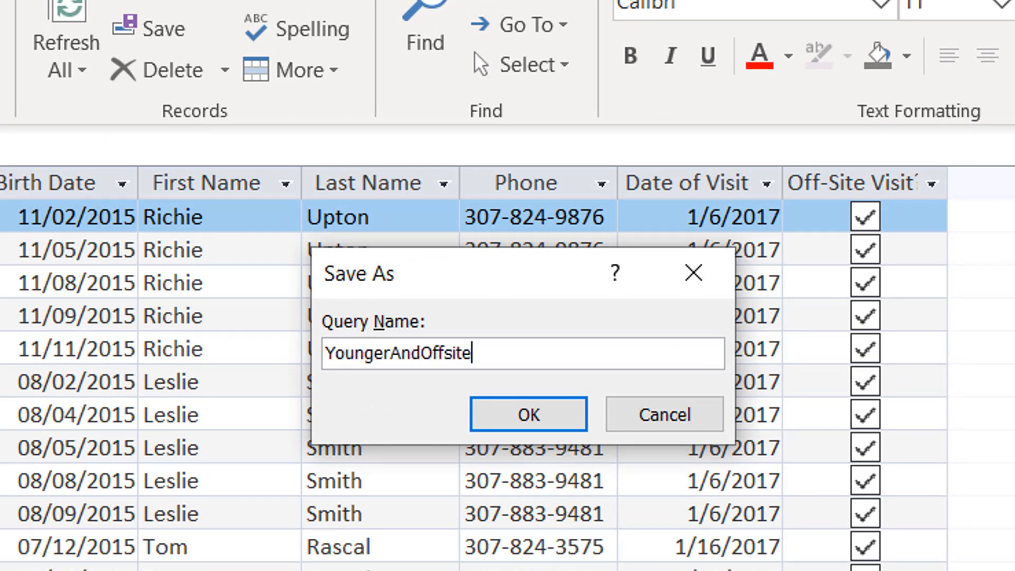
pyautogui.write('Animals')
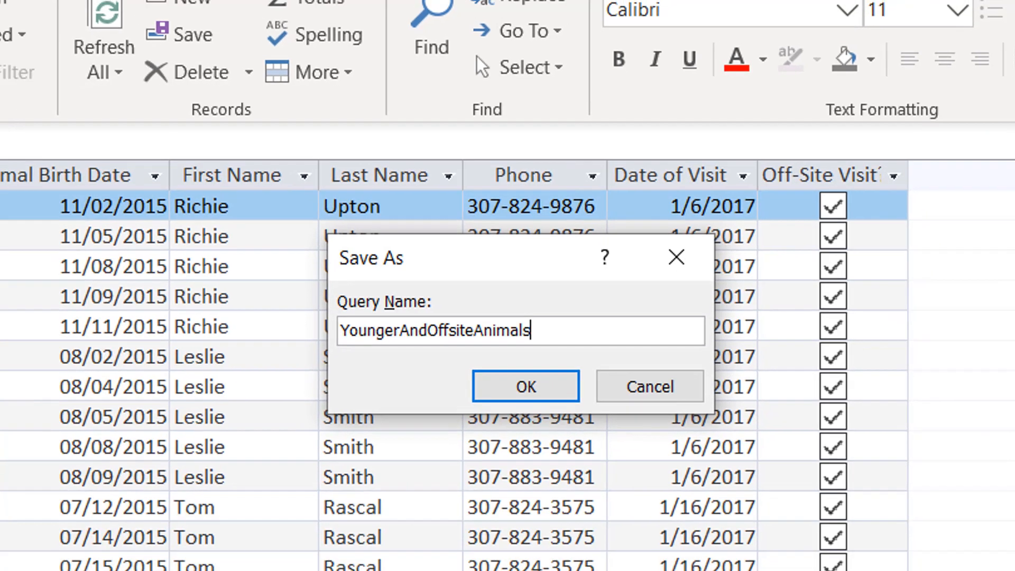
pyautogui.press('Return')
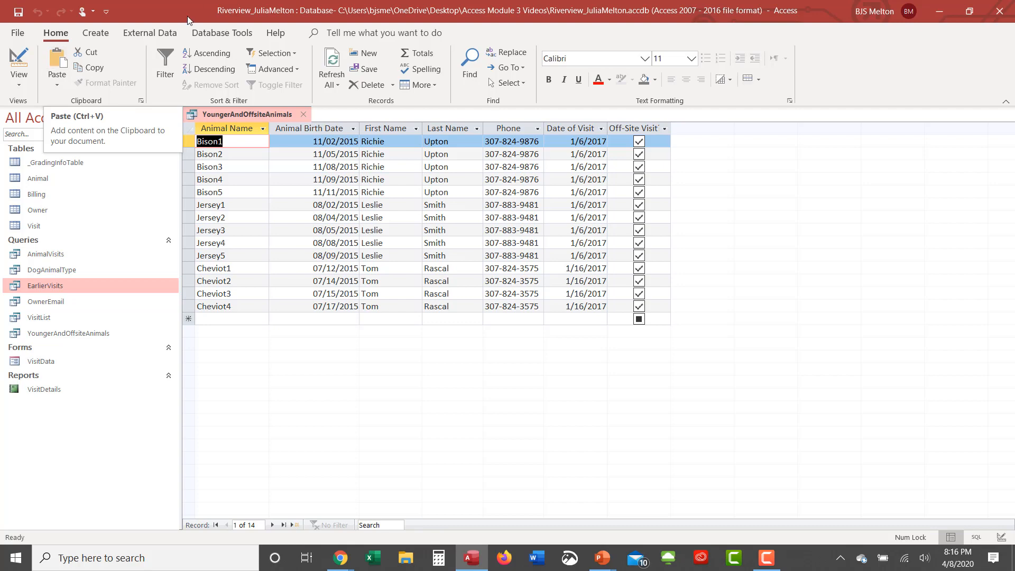
pyautogui.click(306, 114)
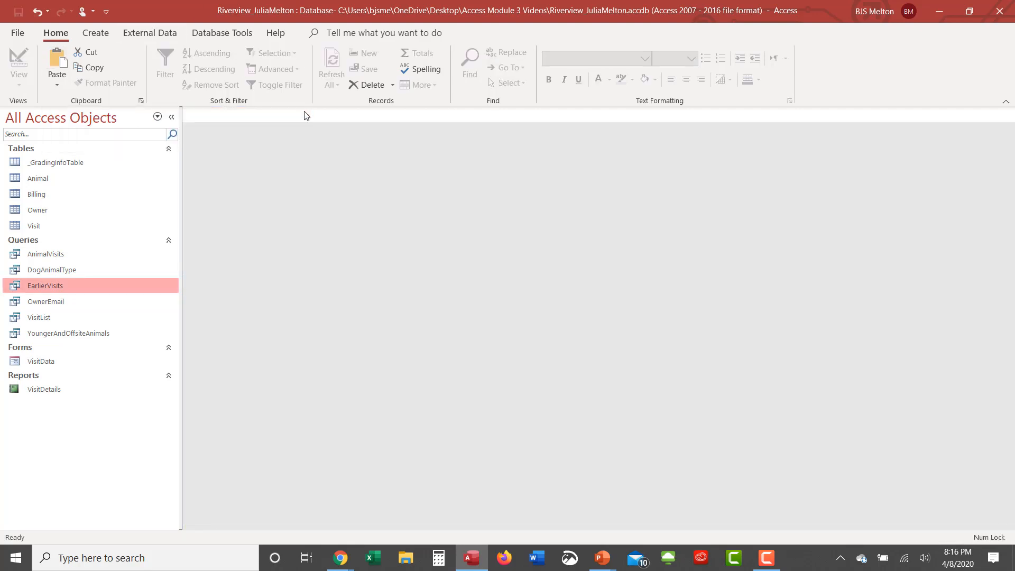
# Copy the YoungerAndOffsiteAnimals query and paste it as a new query named YoungerOrOffsiteAnimals.
pyautogui.click(95, 32)
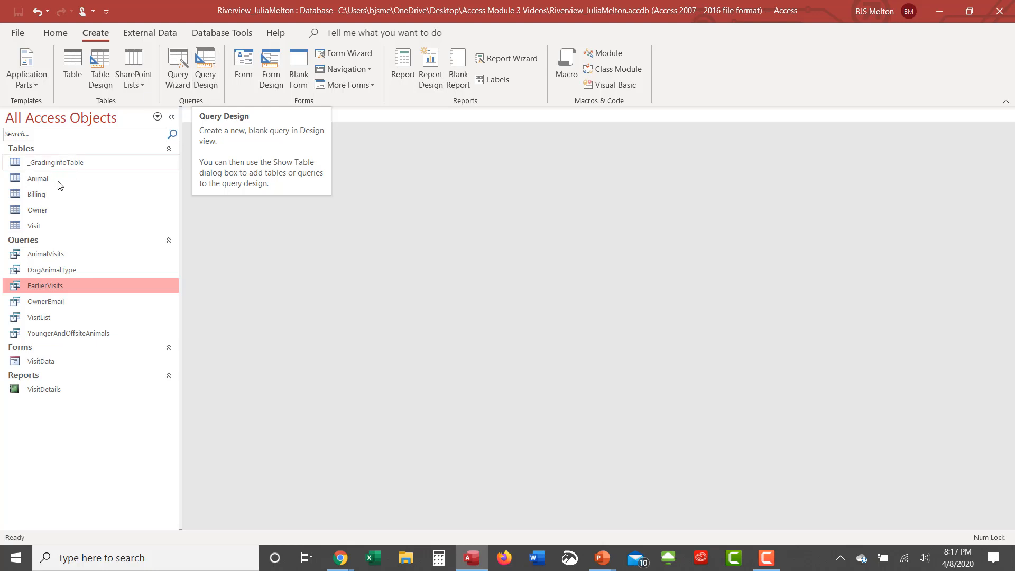
pyautogui.rightClick(47, 339)
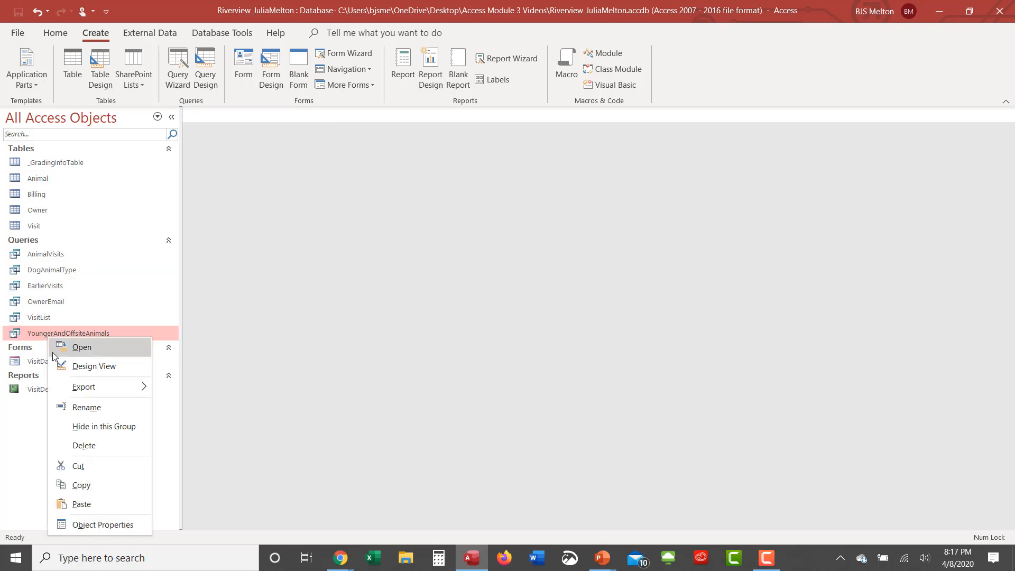
pyautogui.click(82, 485)
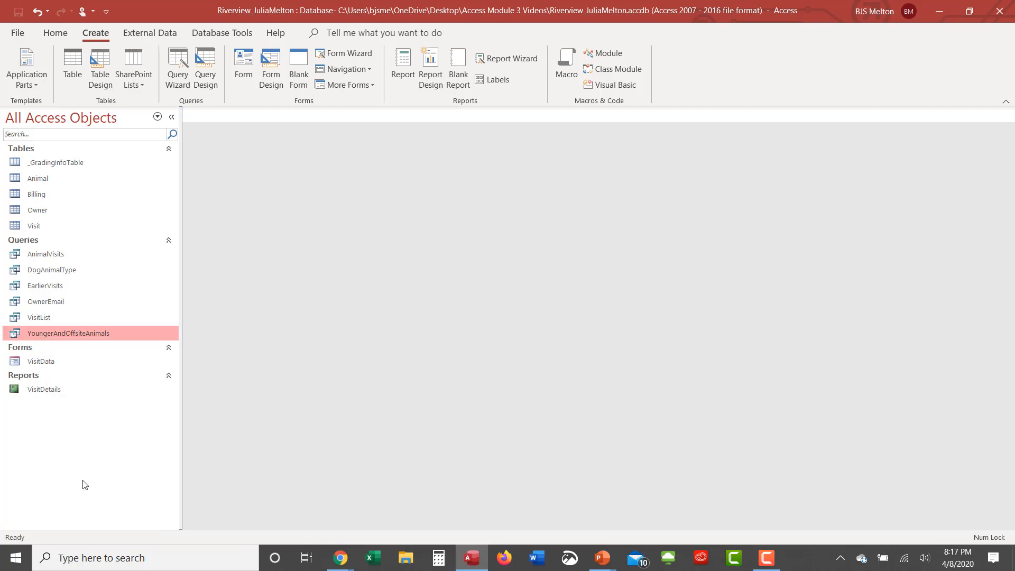
pyautogui.rightClick(75, 429)
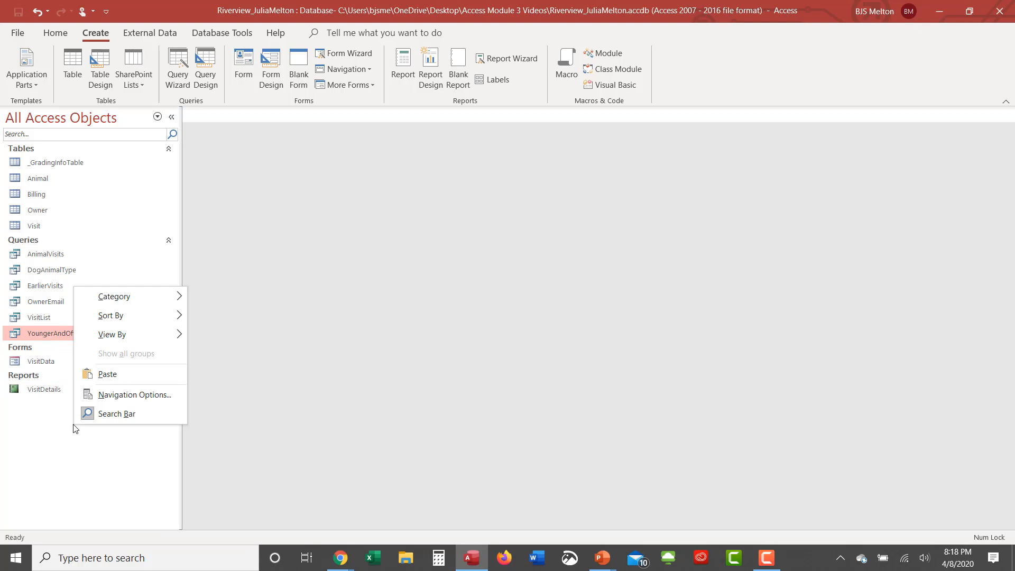
pyautogui.click(109, 374)
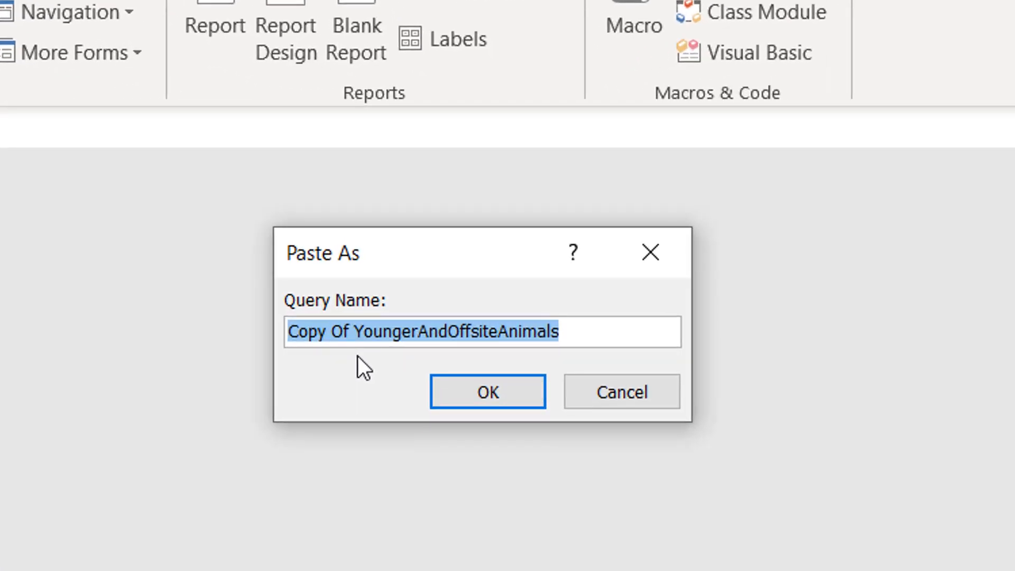
pyautogui.write('Young')
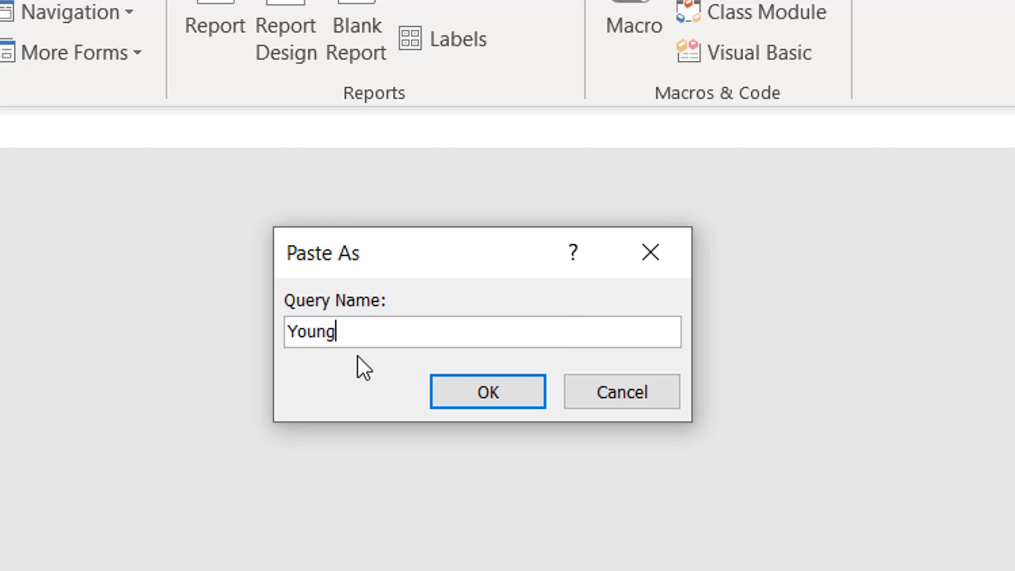
pyautogui.write('erOrOffsite')
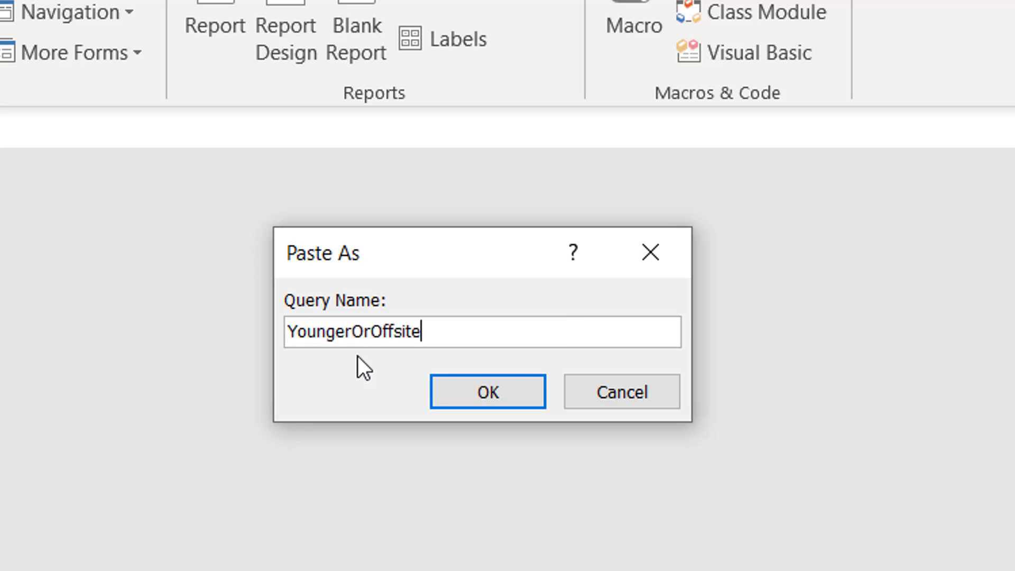
pyautogui.write('Anima')
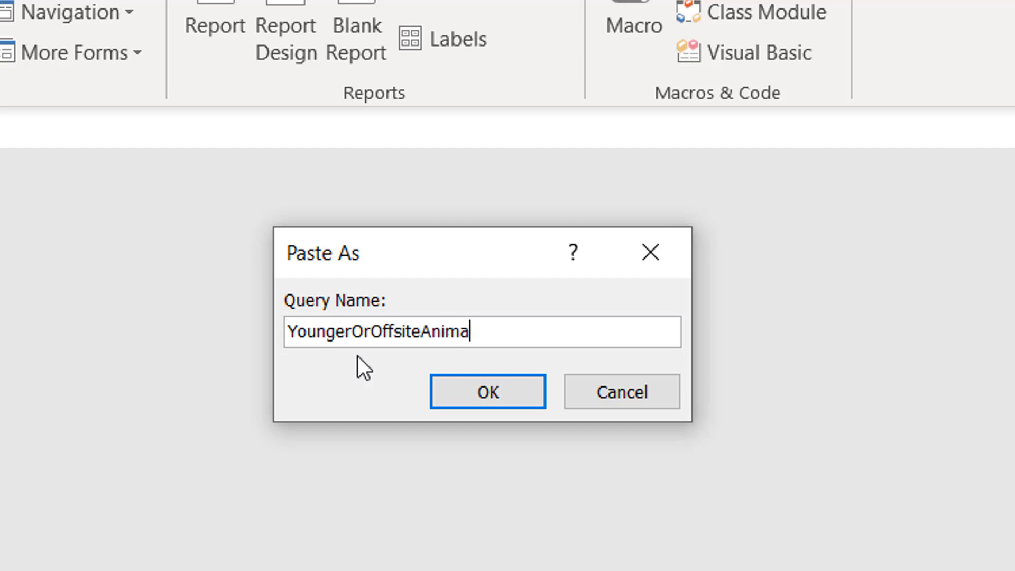
pyautogui.write('ls')
pyautogui.press('Return')
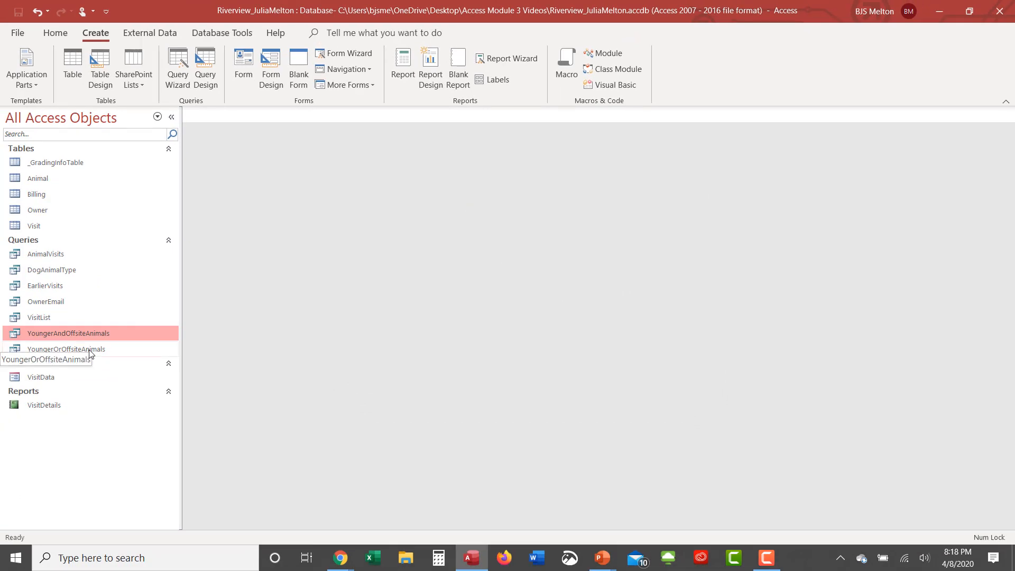
# Open YoungerOrOffsiteAnimals in Design view and move the OffSite criterion Yes from the Criteria row to the or row.
pyautogui.rightClick(90, 350)
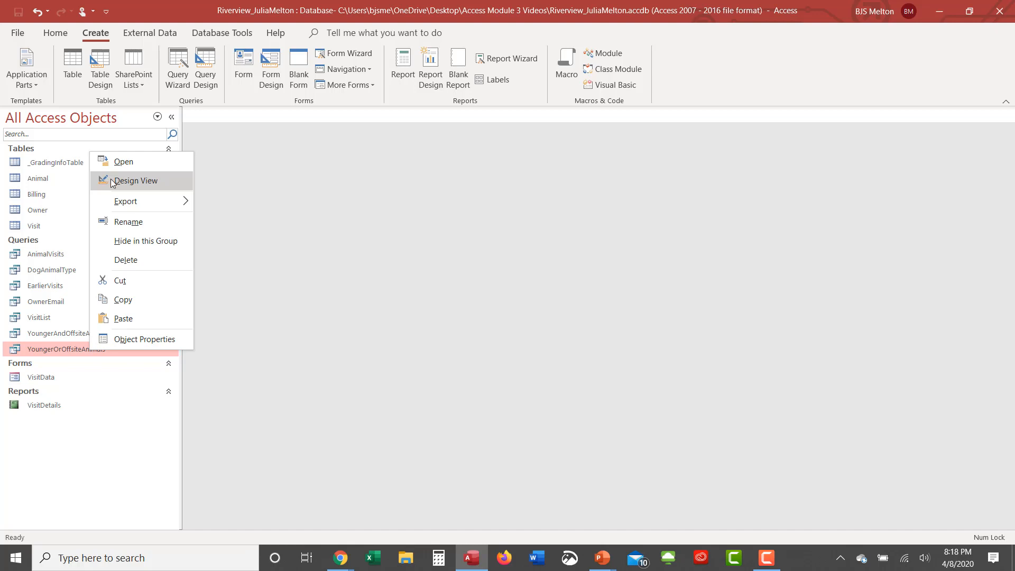
pyautogui.click(136, 181)
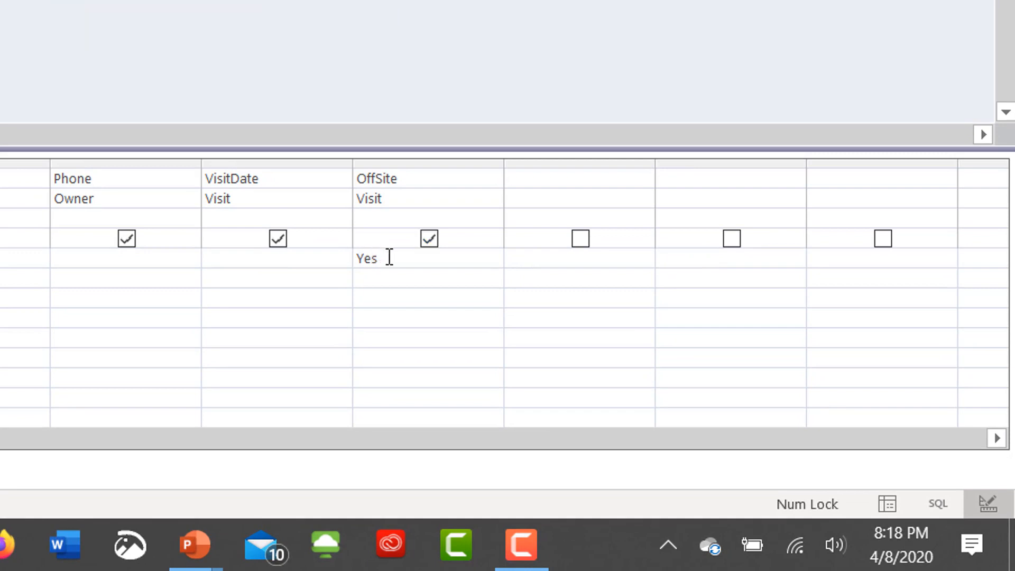
pyautogui.press('BackSpace')
pyautogui.press('BackSpace')
pyautogui.press('BackSpace')
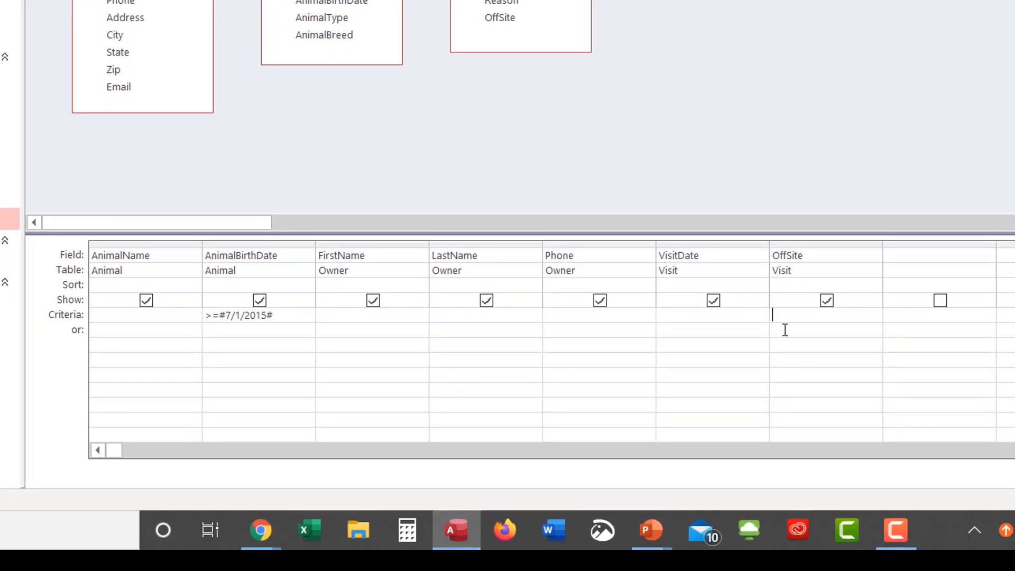
pyautogui.click(785, 330)
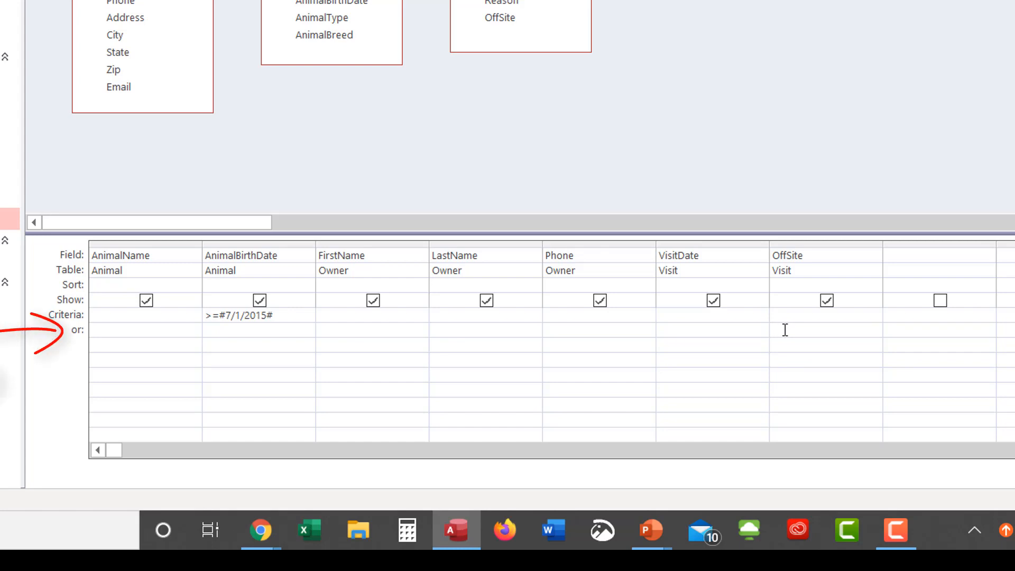
pyautogui.write('Yes')
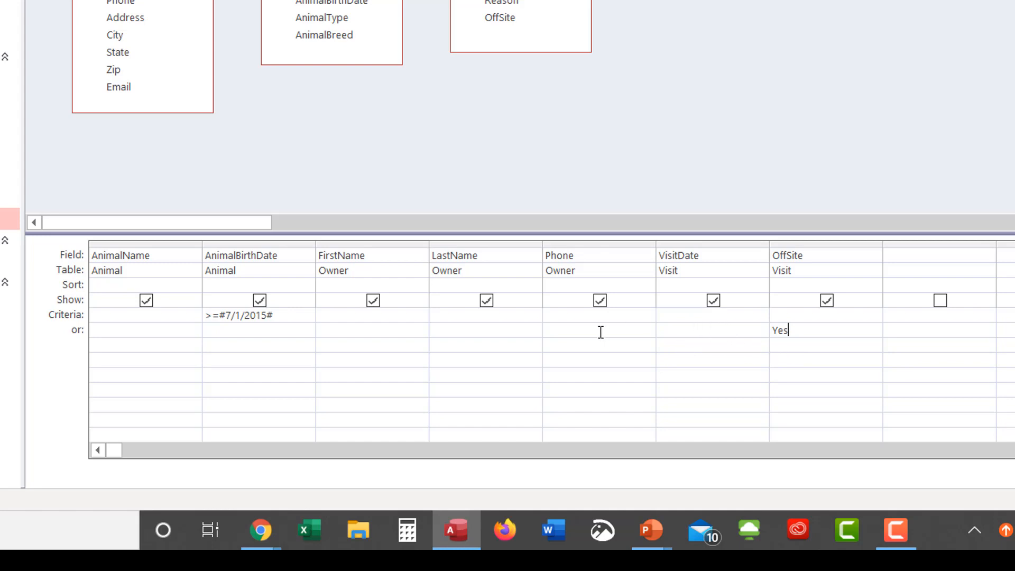
# Sort the AnimalBirthDate field in descending order and run the query.
pyautogui.click(308, 284)
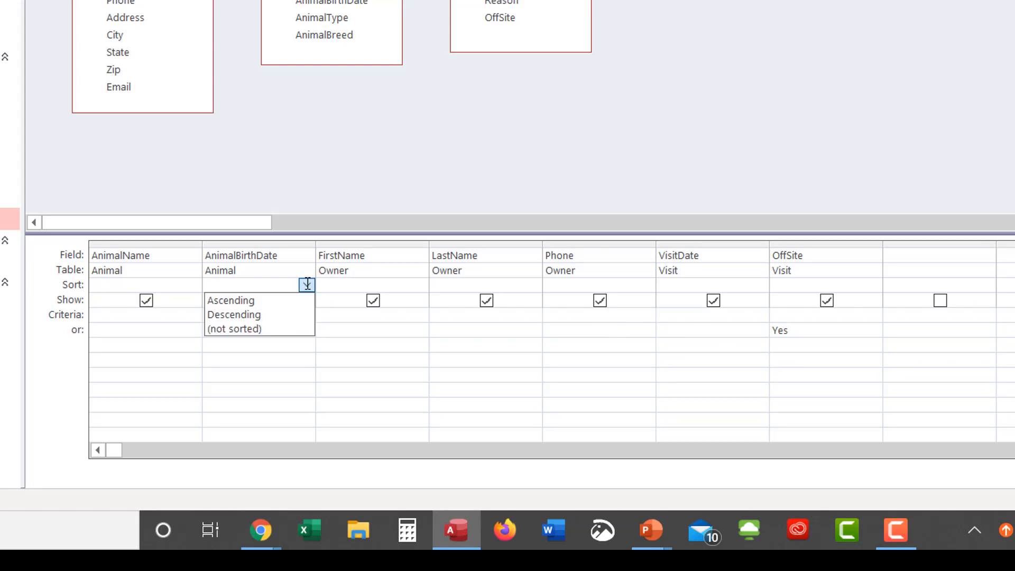
pyautogui.click(287, 315)
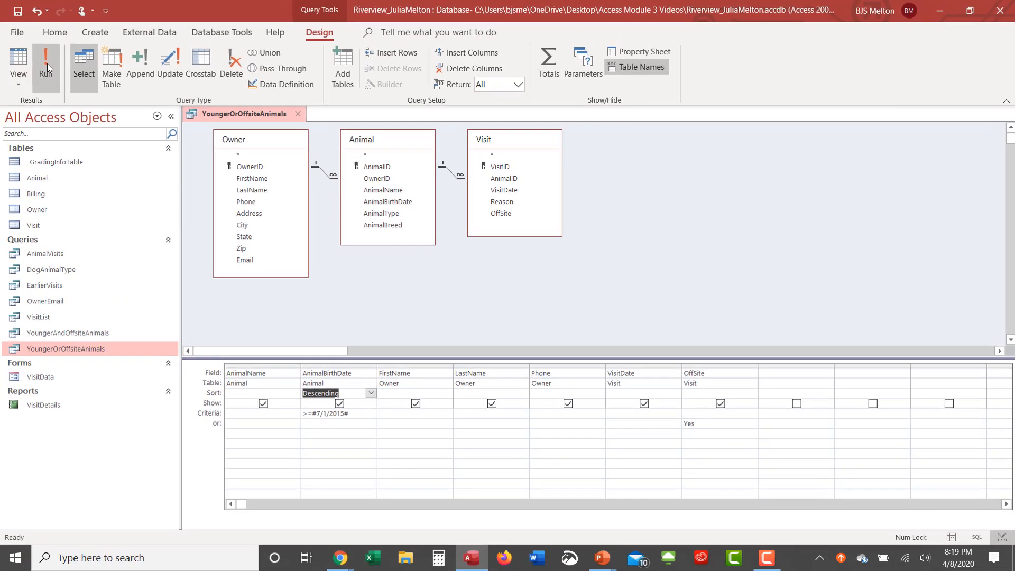
pyautogui.click(47, 64)
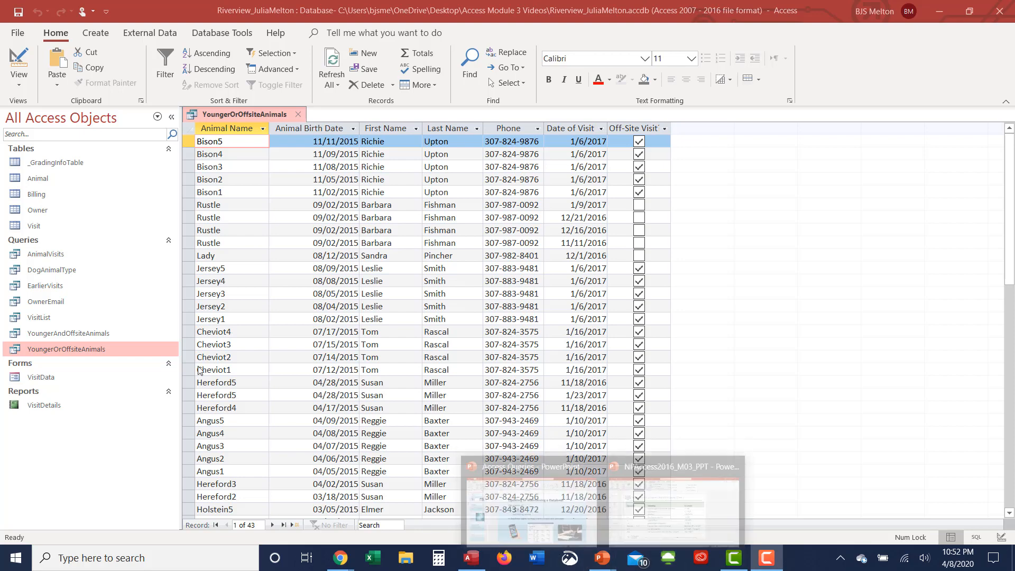
# Set the font size of the query datasheet to 14.
pyautogui.click(571, 128)
pyautogui.click(692, 58)
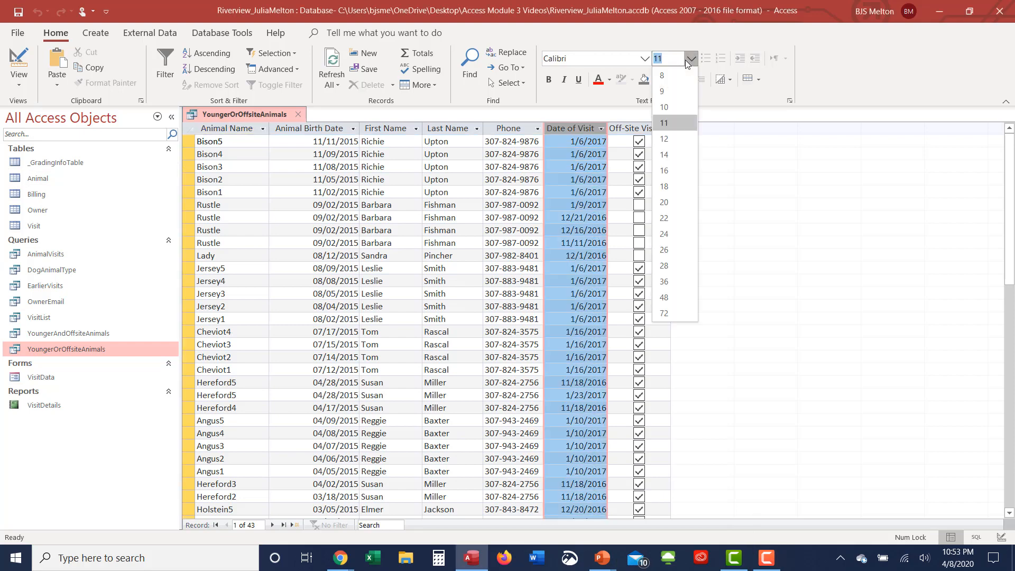
pyautogui.click(664, 154)
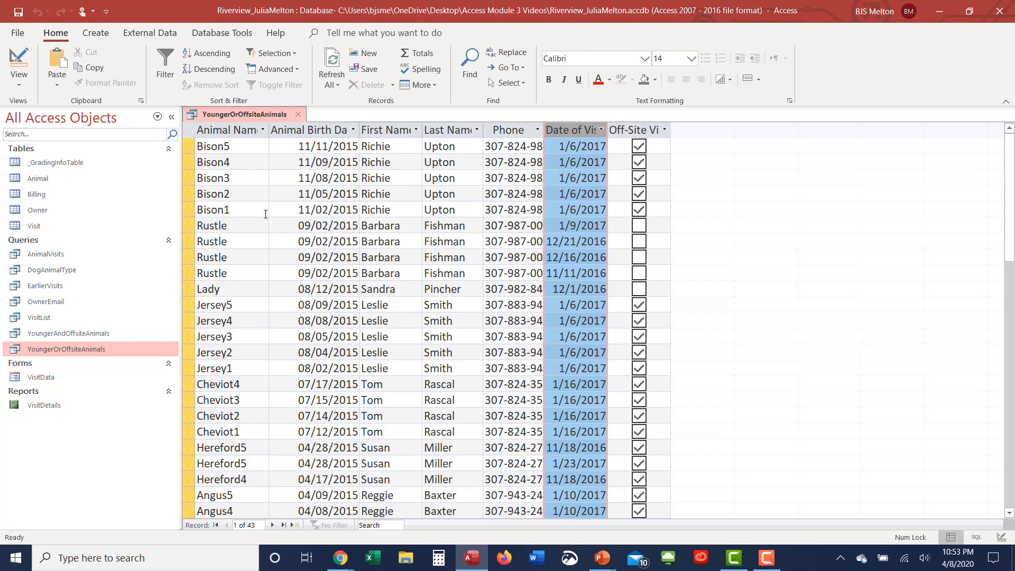
# Resize all datasheet columns to best fit their contents and clear the selection.
pyautogui.click(188, 131)
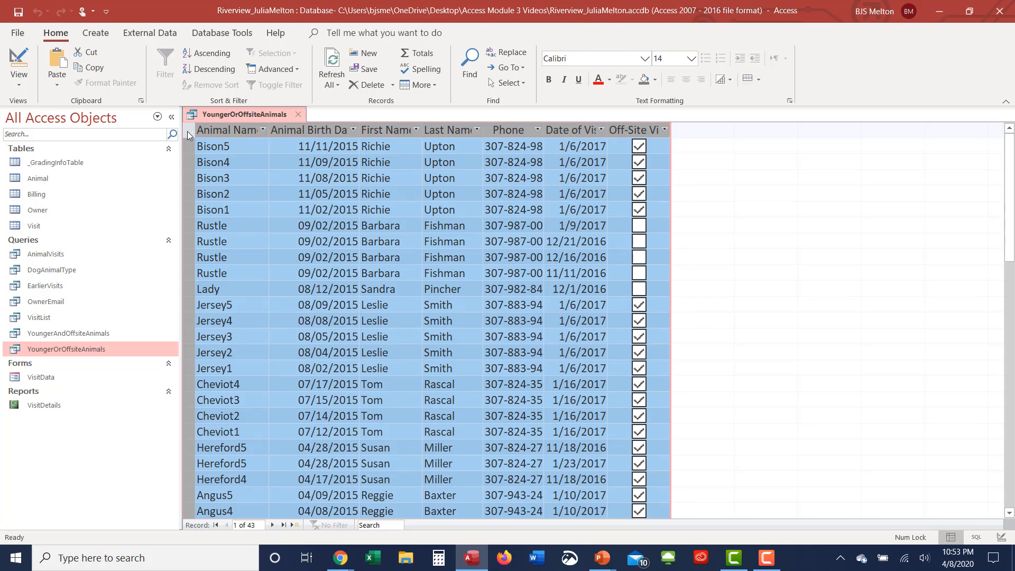
pyautogui.moveTo(269, 130); pyautogui.dragTo(300, 127)
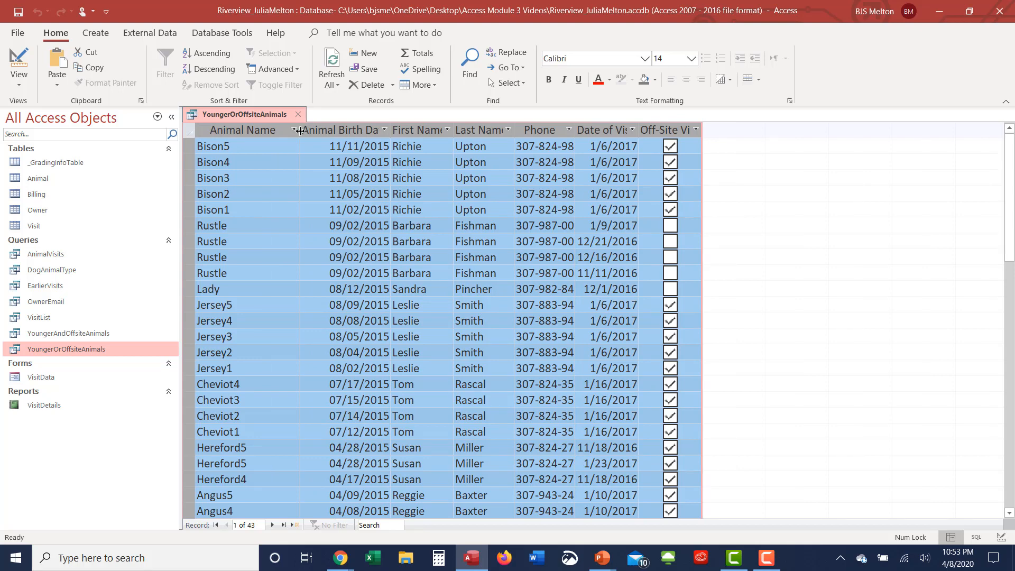
pyautogui.doubleClick(299, 129)
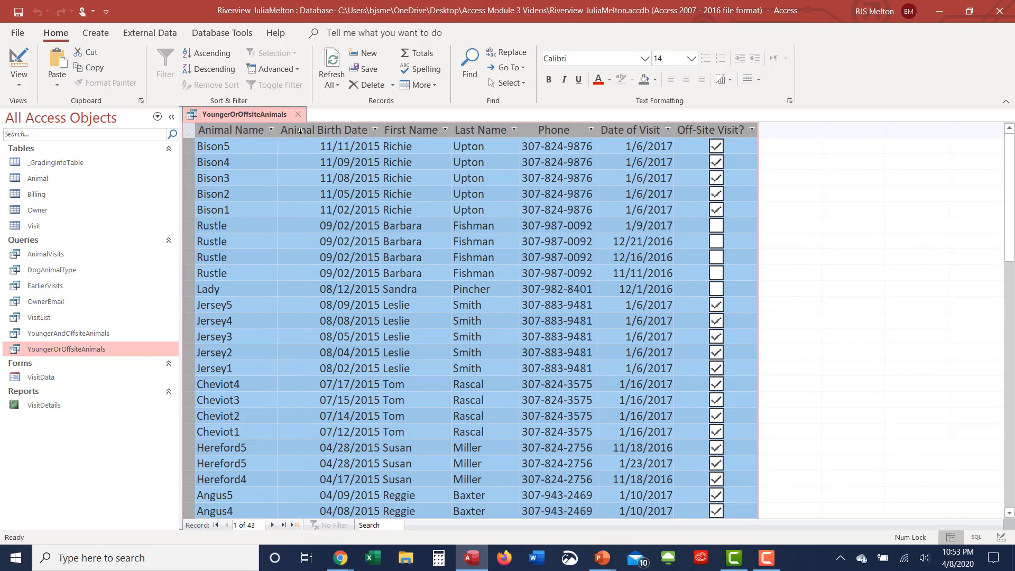
pyautogui.click(299, 131)
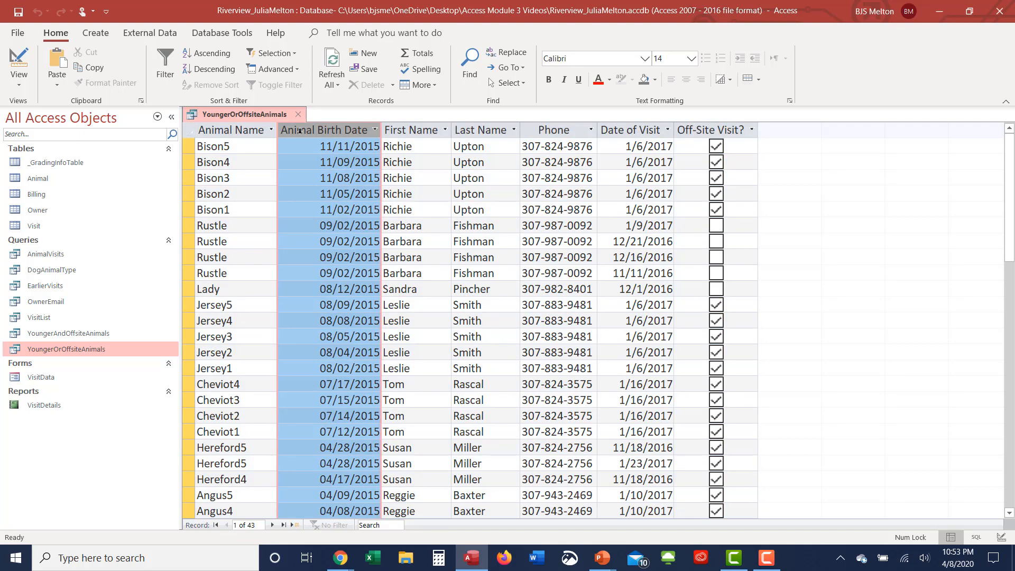
pyautogui.click(436, 205)
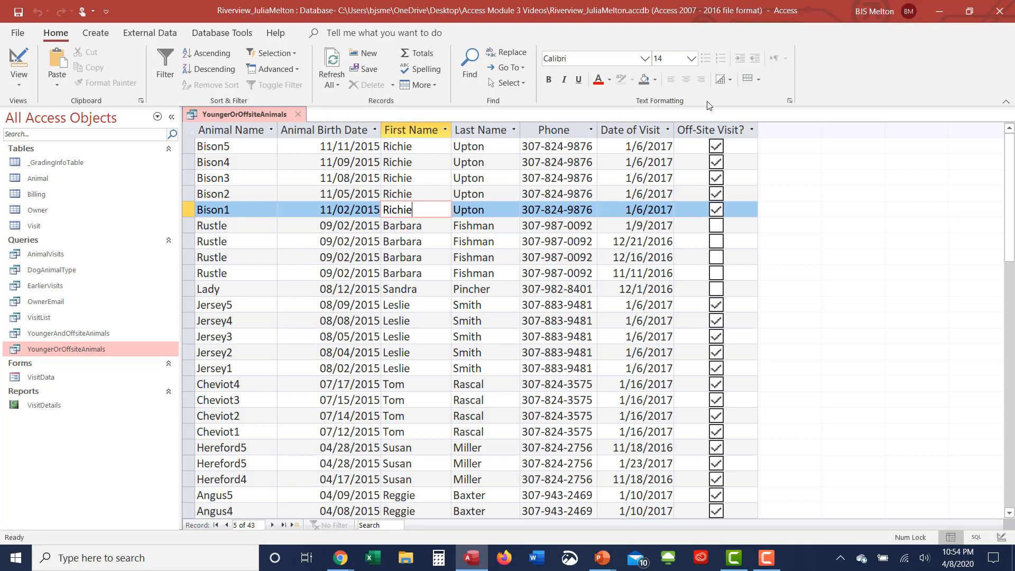
# Set the datasheet's alternate row color to a light green theme color and close the YoungerOrOffsiteAnimals query.
pyautogui.click(759, 80)
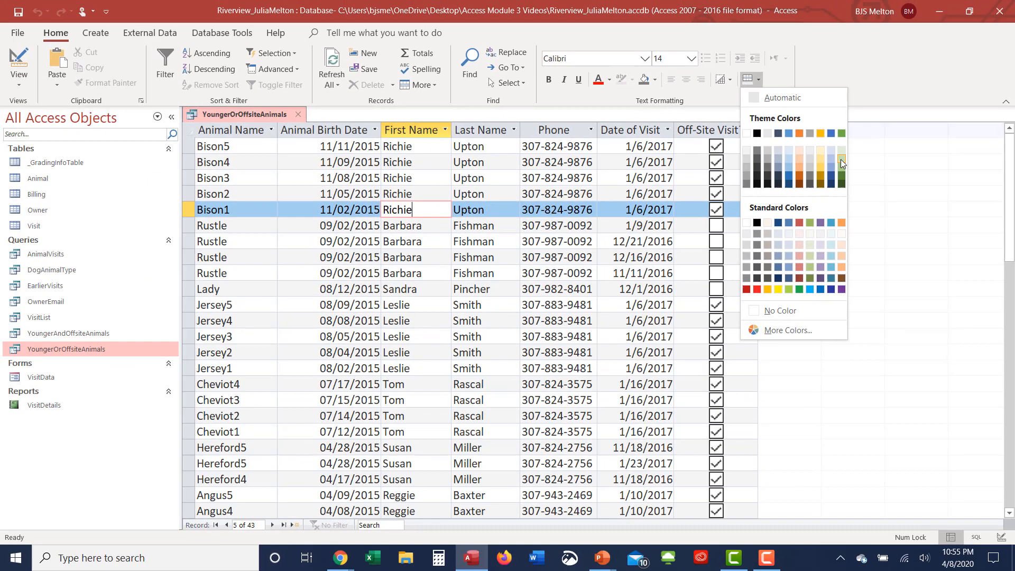
pyautogui.click(708, 208)
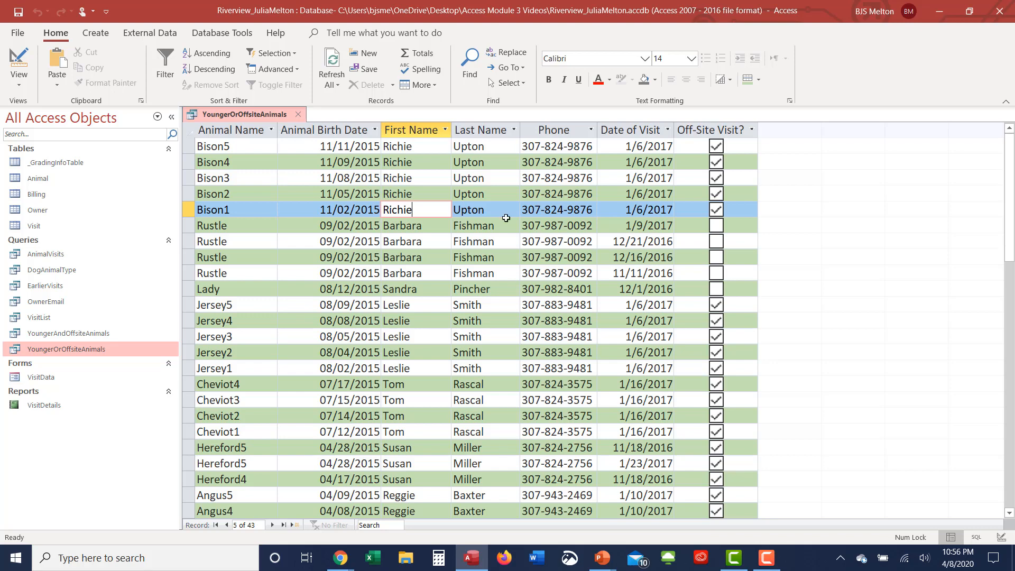
pyautogui.click(300, 117)
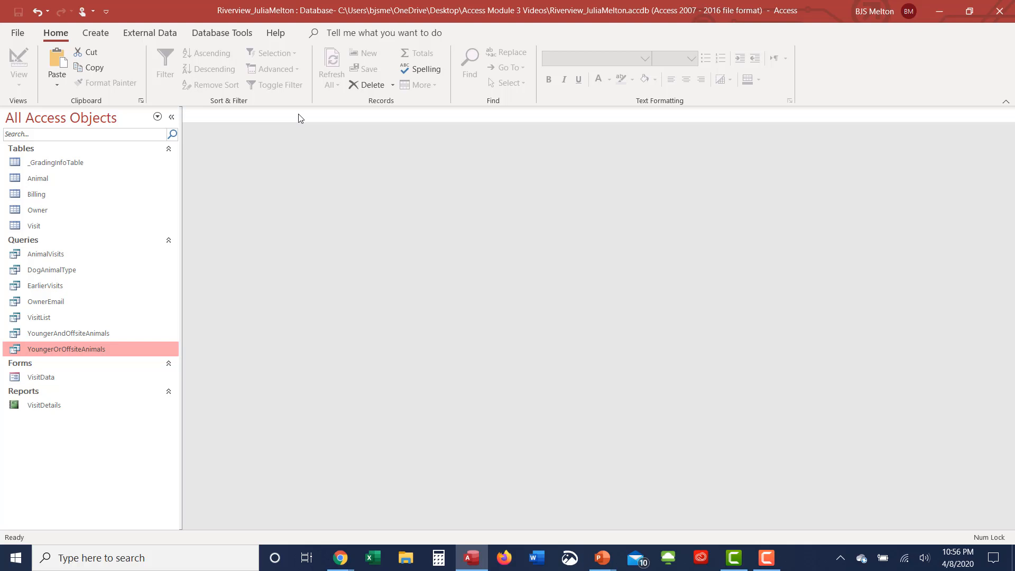
pyautogui.hotkey('alt', 'Tab')
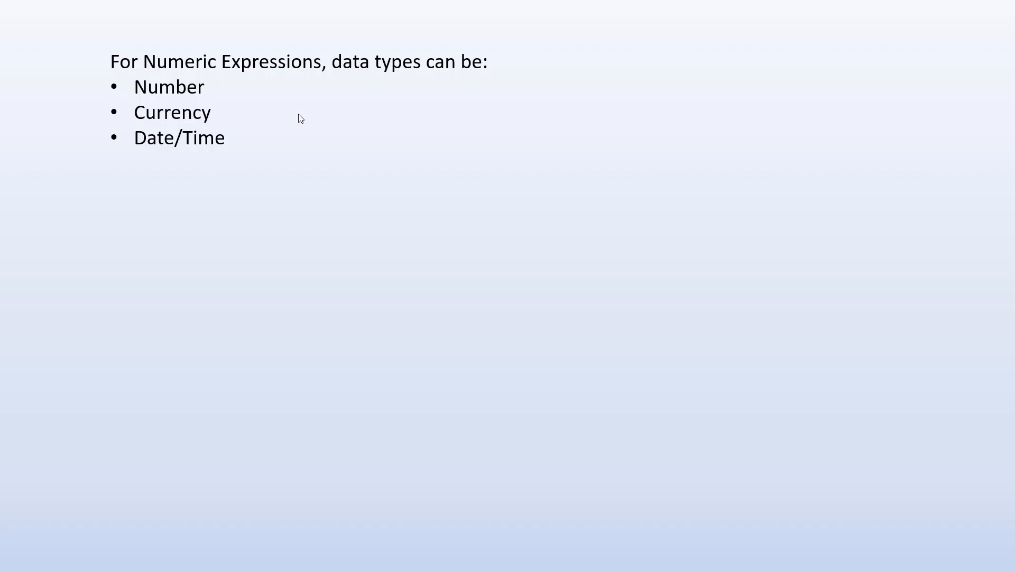
pyautogui.press('Right')
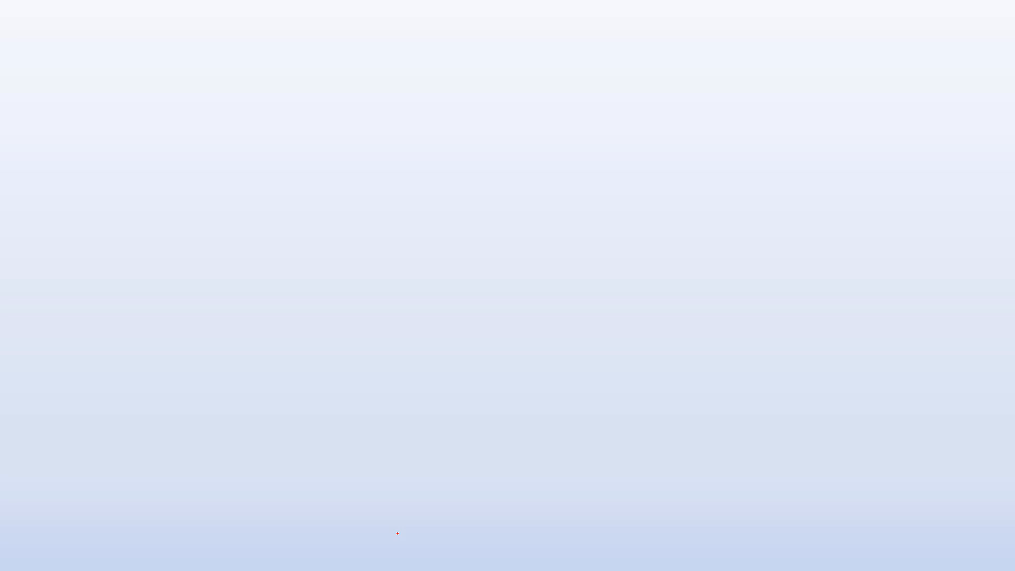
pyautogui.press('Right')
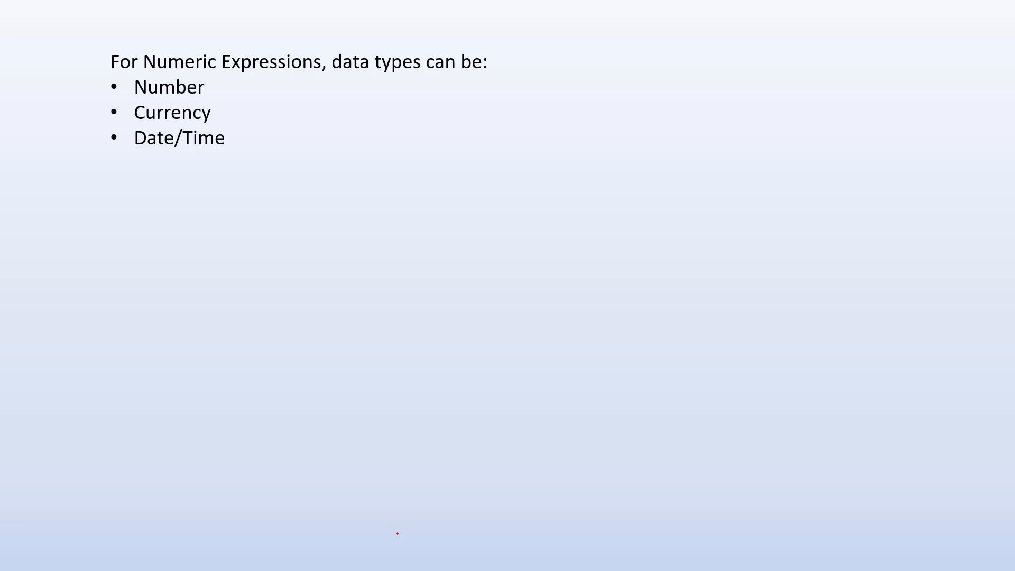
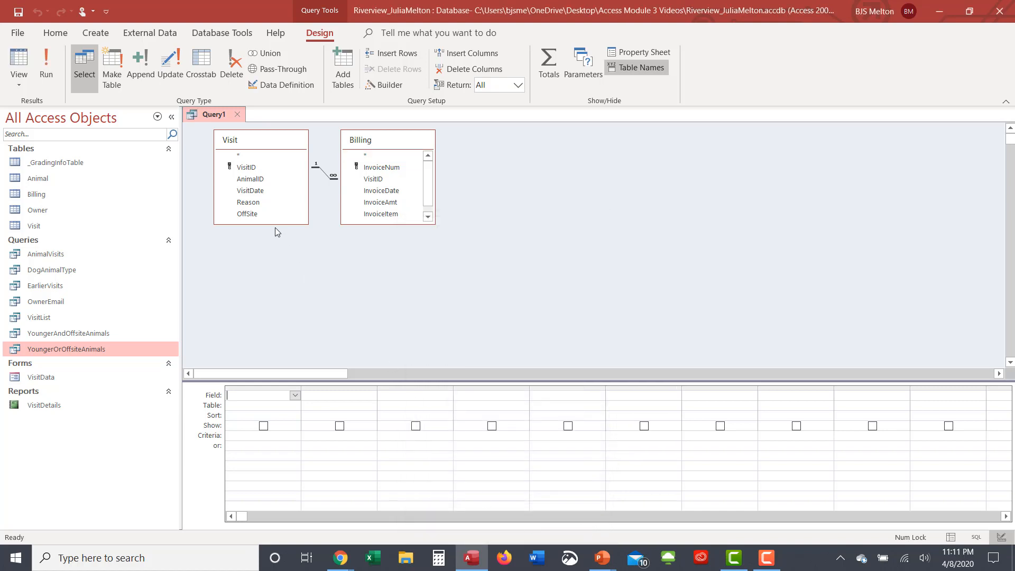
# Enlarge the Visit and Billing field lists and add VisitID, AnimalID, VisitDate, InvoiceItem, InvoicePaid and InvoiceAmt to the query design.
pyautogui.moveTo(272, 224); pyautogui.dragTo(272, 239)
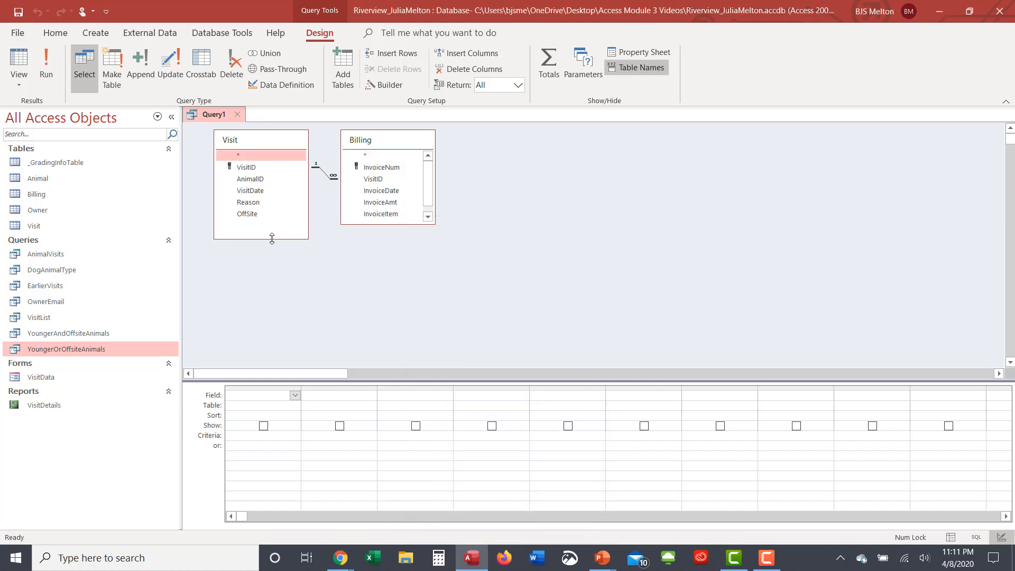
pyautogui.moveTo(390, 224); pyautogui.dragTo(390, 246)
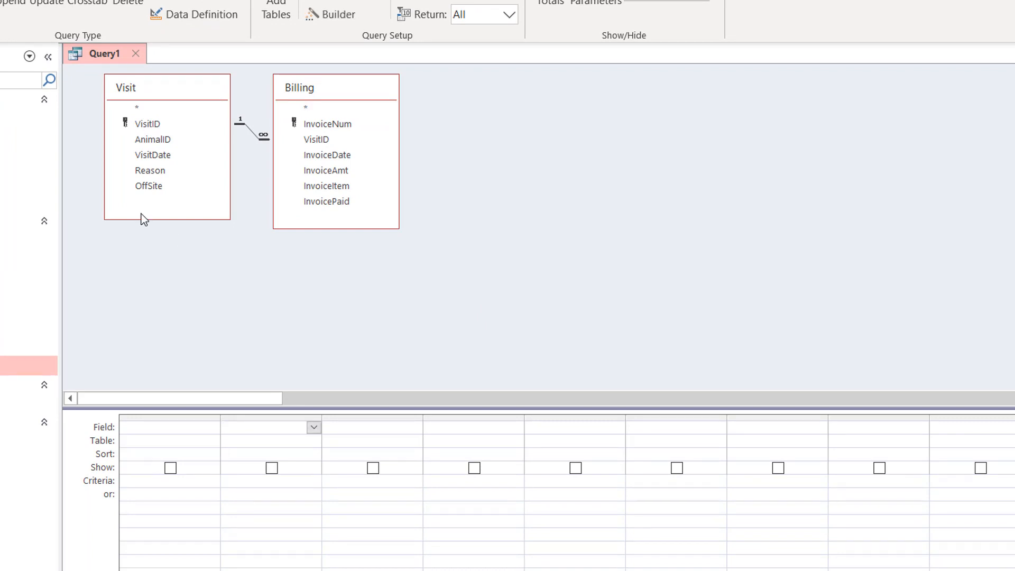
pyautogui.doubleClick(151, 126)
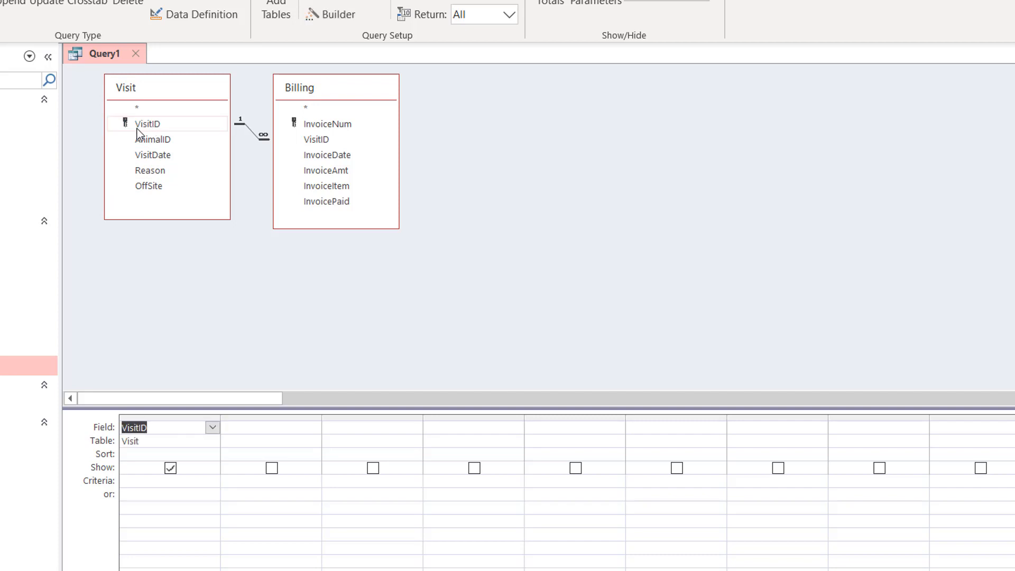
pyautogui.doubleClick(143, 139)
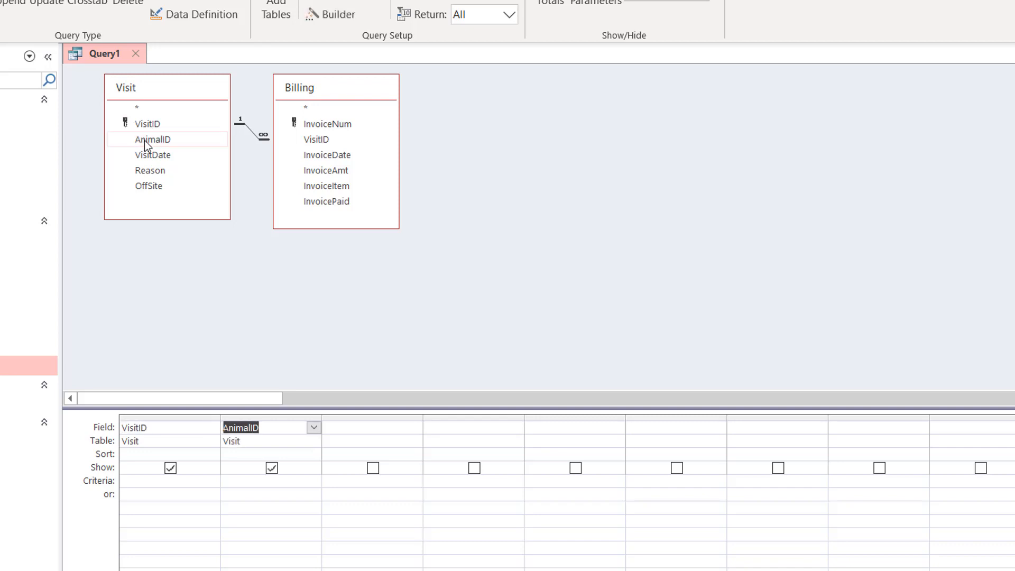
pyautogui.doubleClick(153, 157)
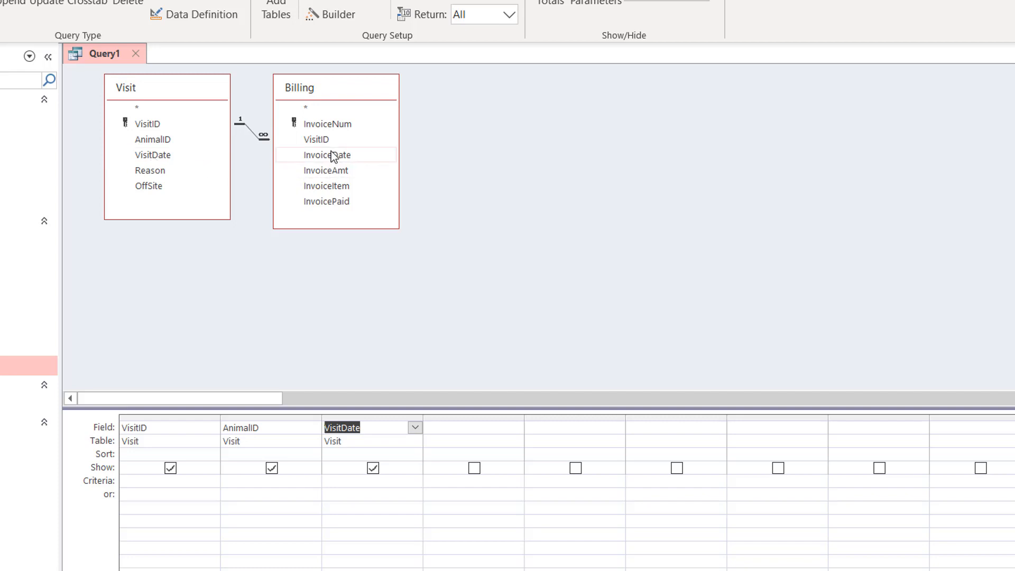
pyautogui.doubleClick(332, 188)
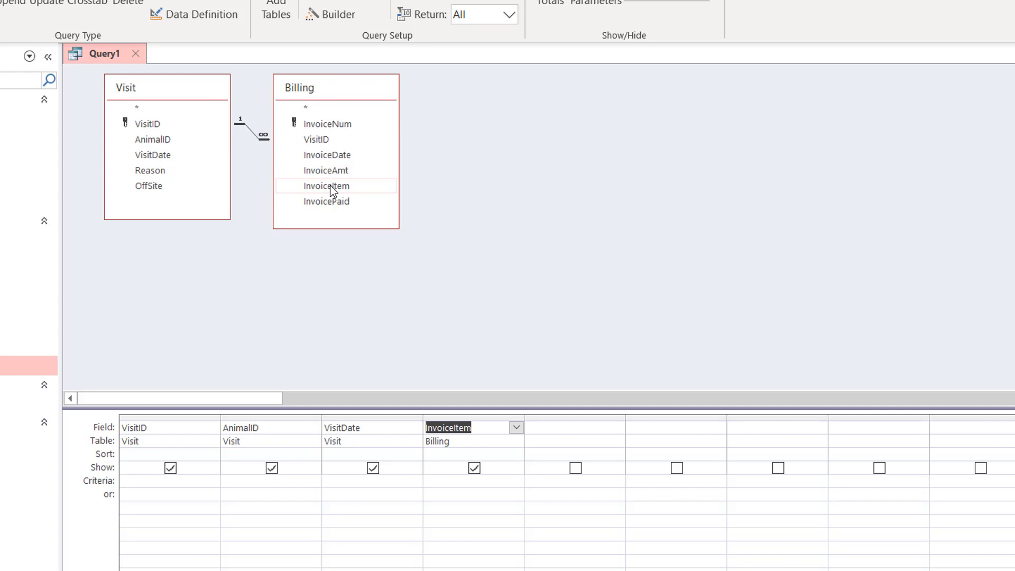
pyautogui.doubleClick(332, 203)
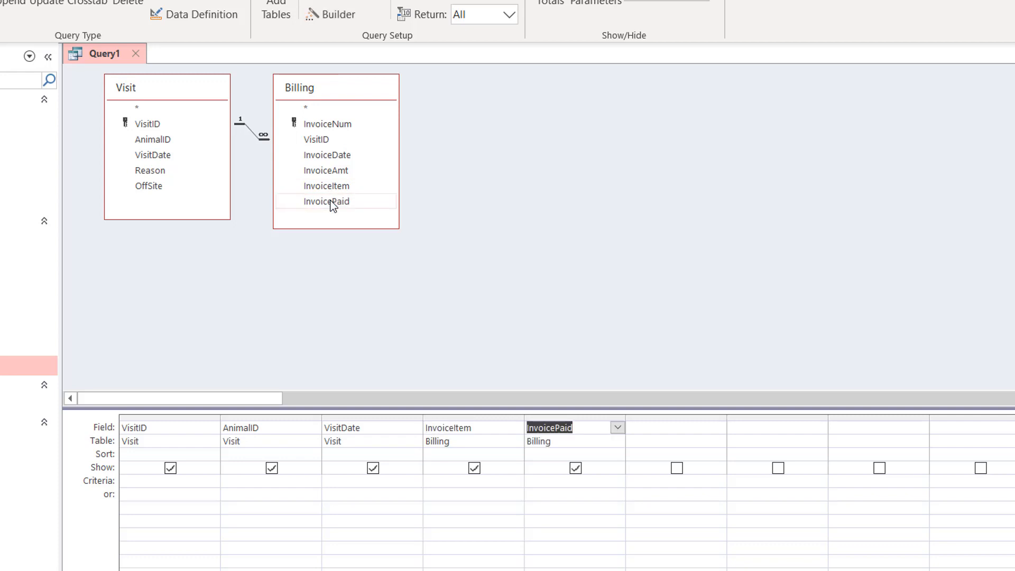
pyautogui.click(333, 173)
pyautogui.doubleClick(333, 173)
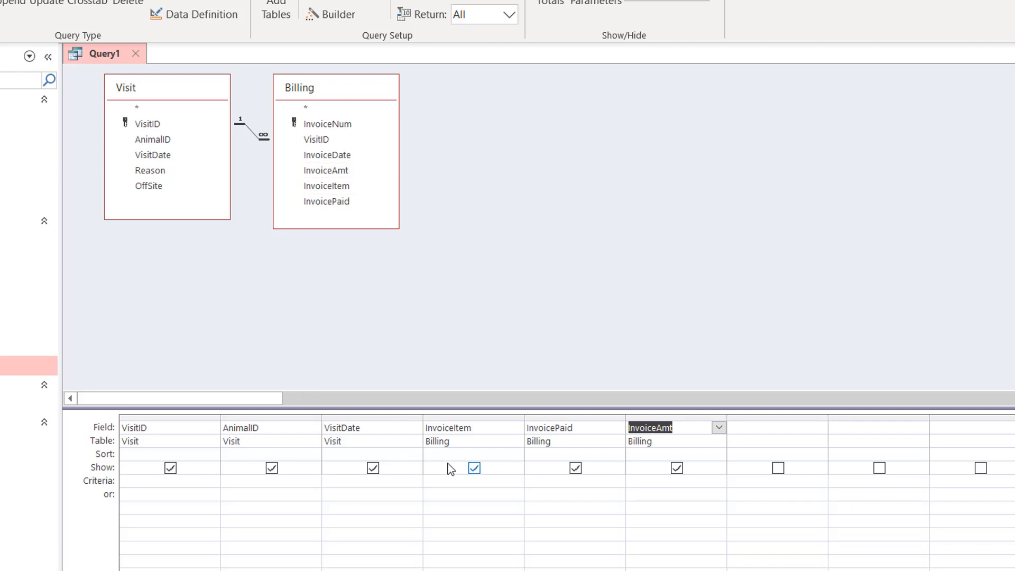
# Set the InvoicePaid criterion to No and hide that field from the query results.
pyautogui.click(539, 482)
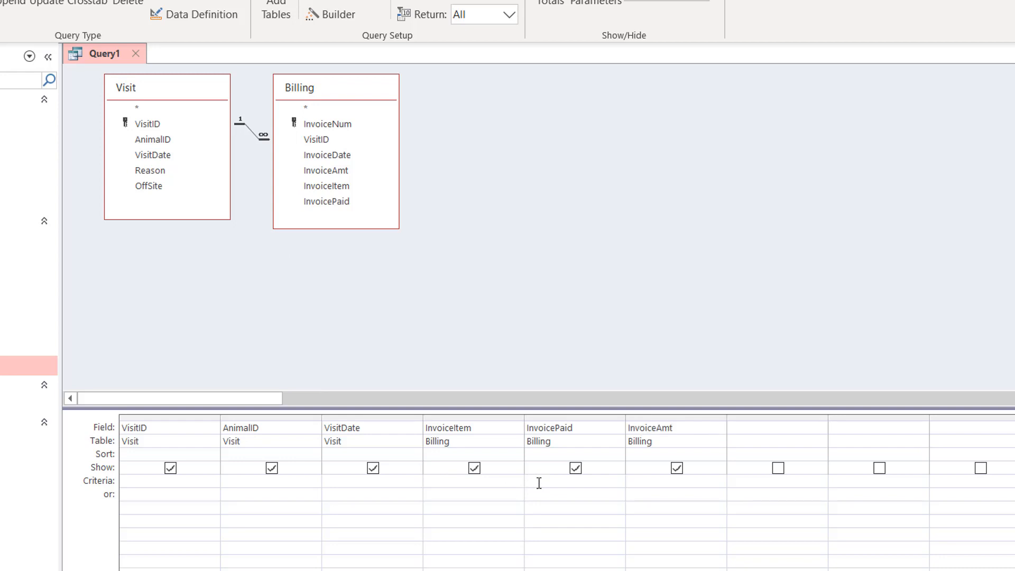
pyautogui.write('No')
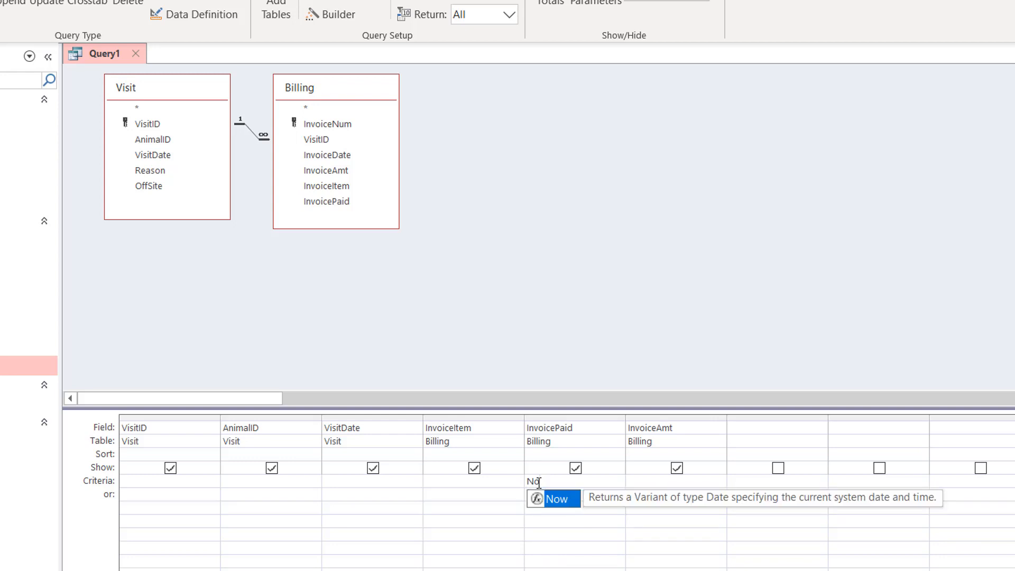
pyautogui.click(649, 484)
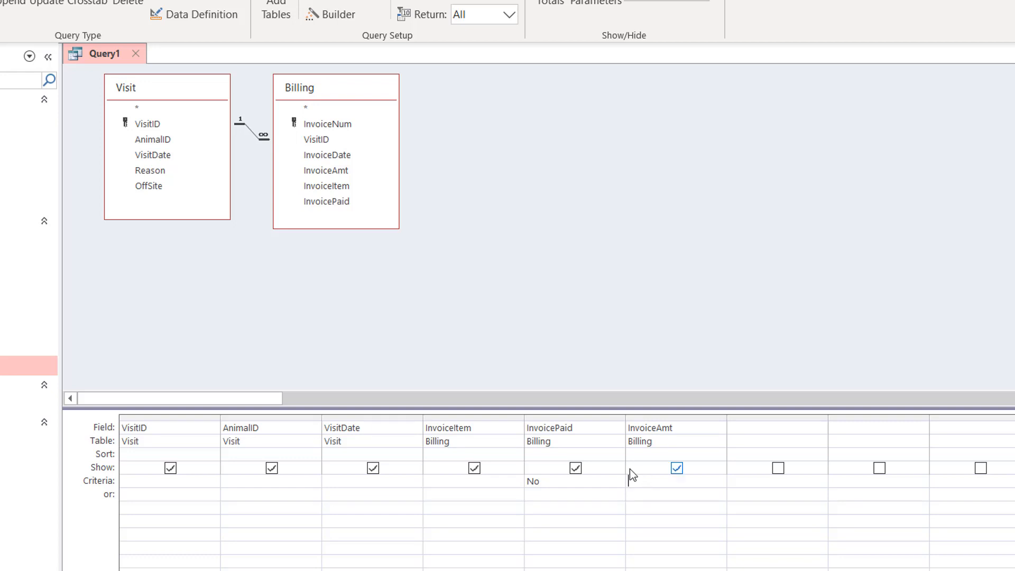
pyautogui.click(576, 468)
# Save the query as UnpaidInvoiceLateFee and set the InvoicePaid field to show in the results.
pyautogui.hotkey('ctrl', 's')
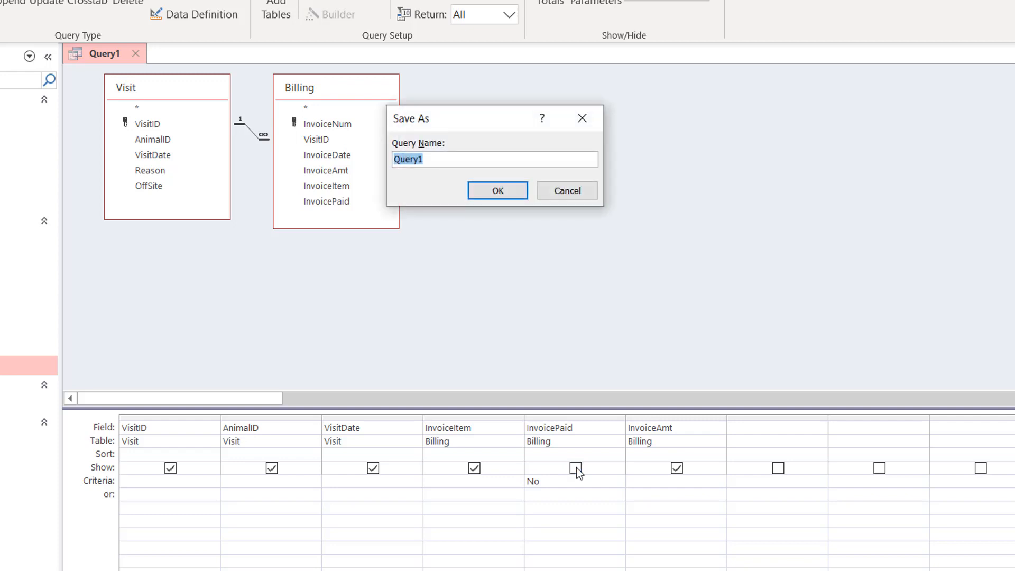
pyautogui.write('Unpaid')
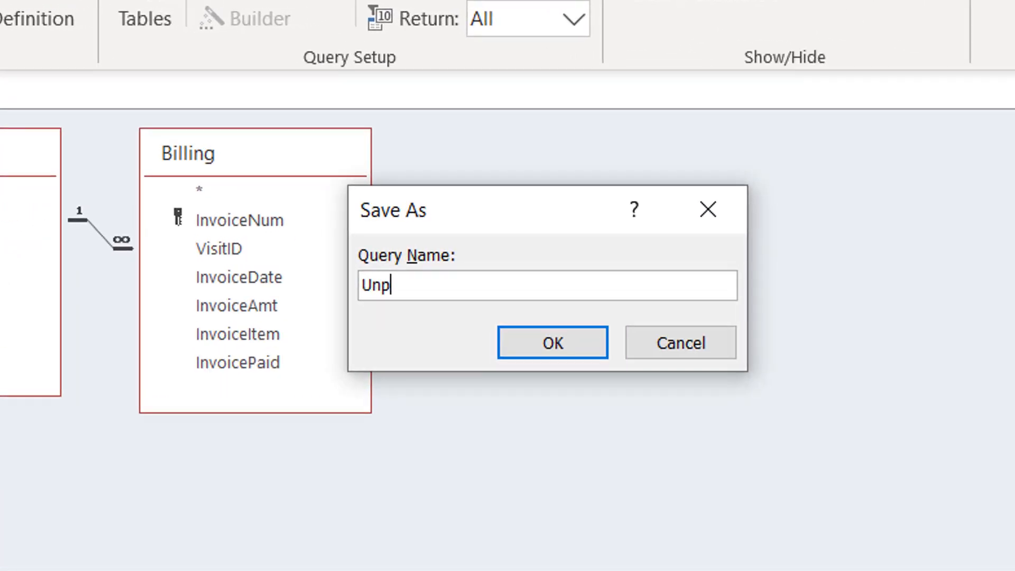
pyautogui.write('Invoic')
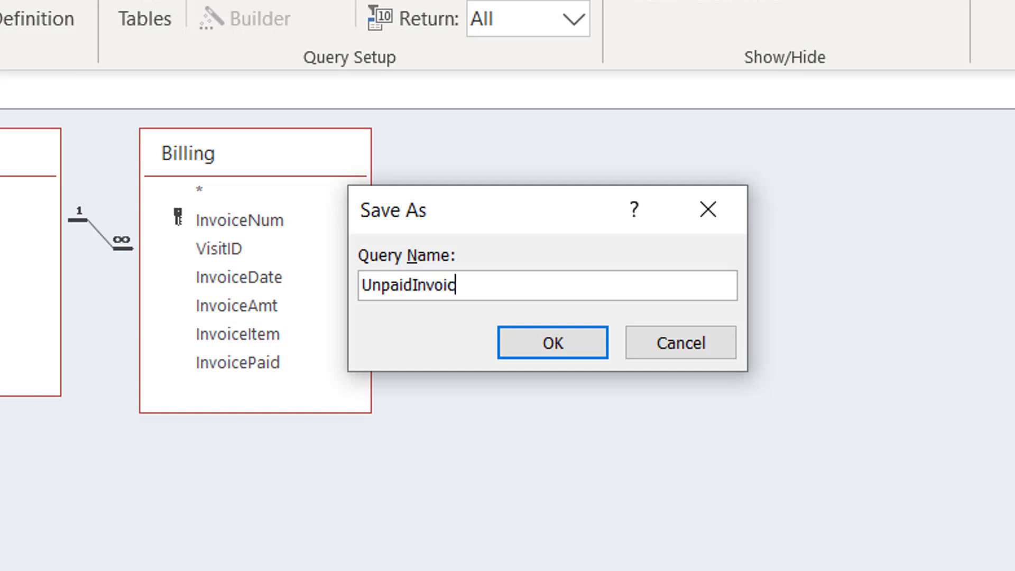
pyautogui.write('eLateFe')
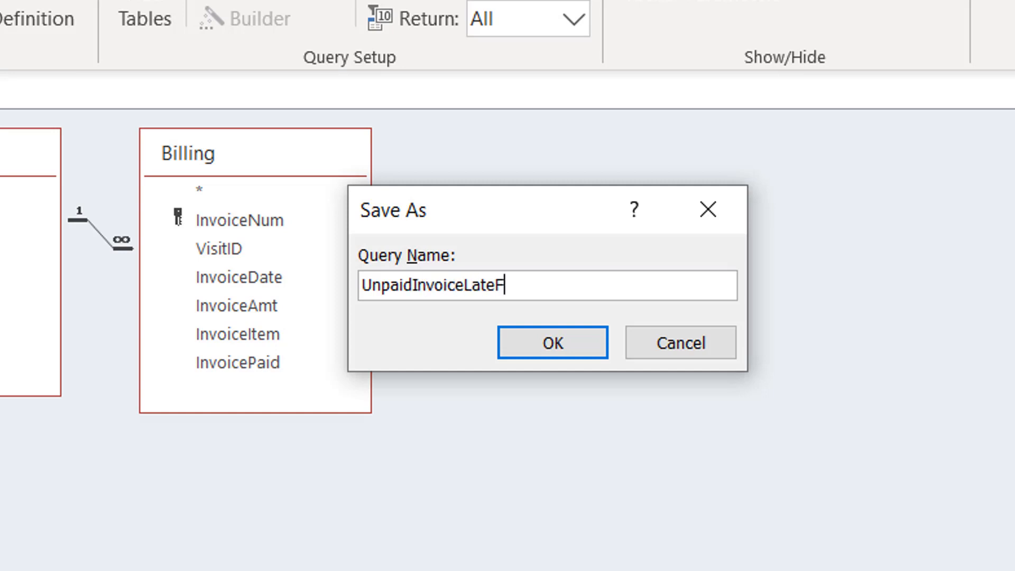
pyautogui.write('e')
pyautogui.press('Return')
pyautogui.click(668, 510)
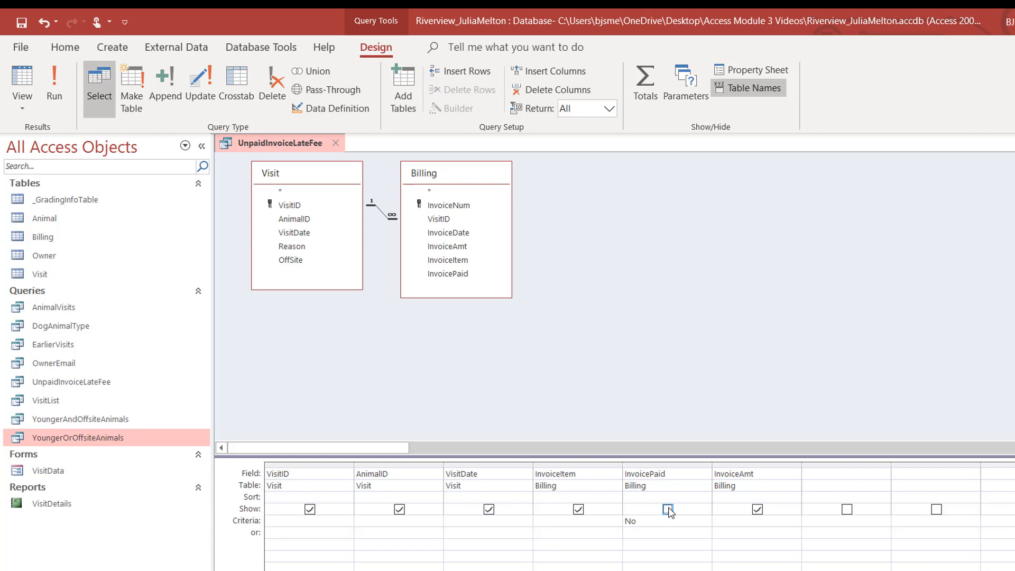
pyautogui.click(668, 510)
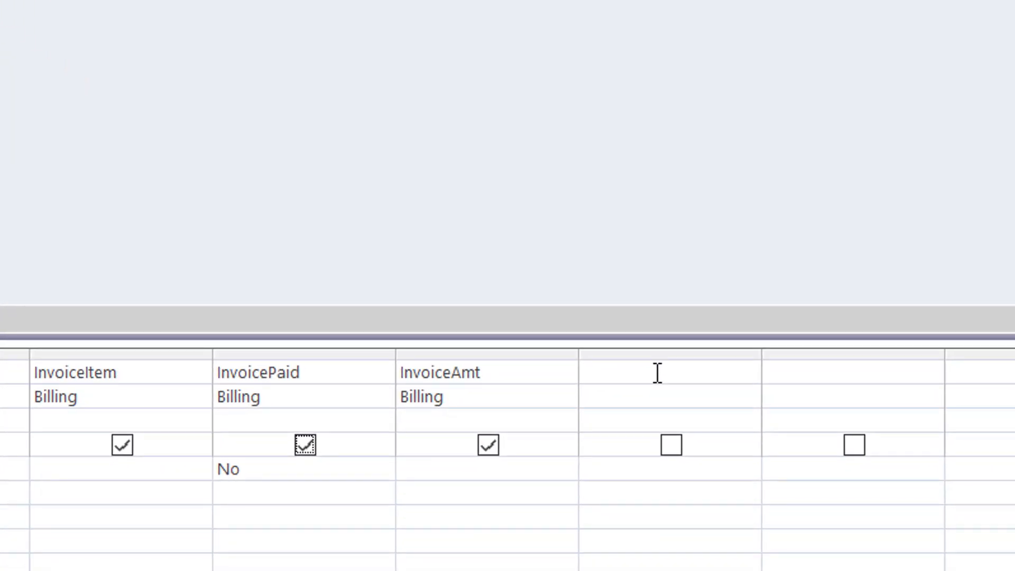
# Use the Expression Builder to create a calculated field with the expression [InvoiceAmt]*.02 in the first blank column.
pyautogui.click(658, 374)
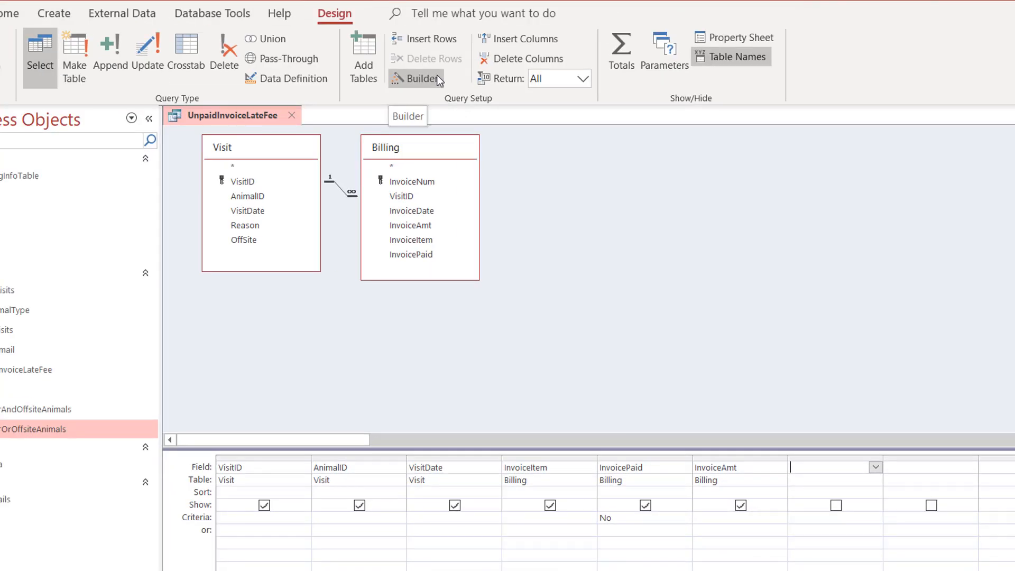
pyautogui.click(437, 76)
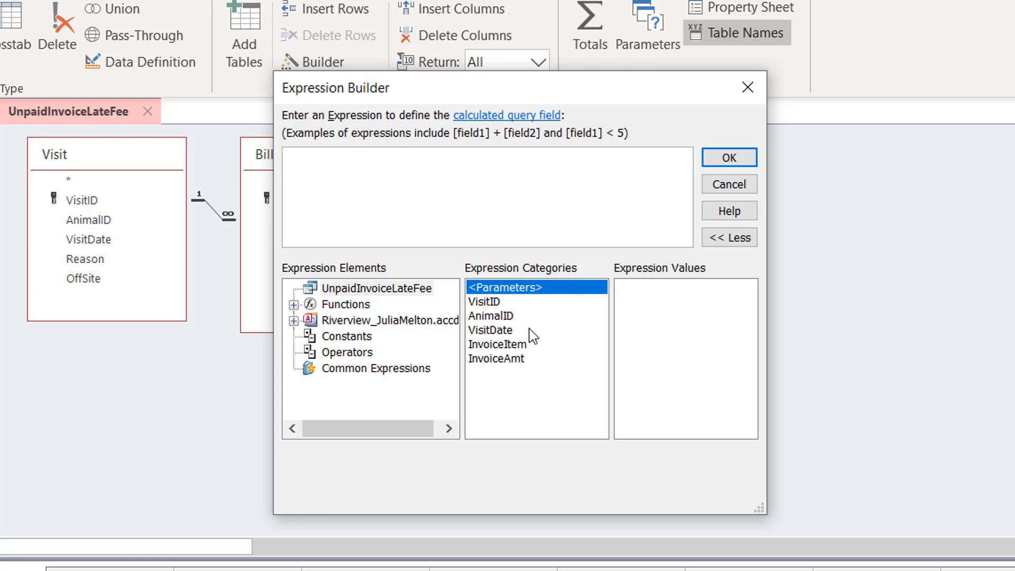
pyautogui.doubleClick(496, 359)
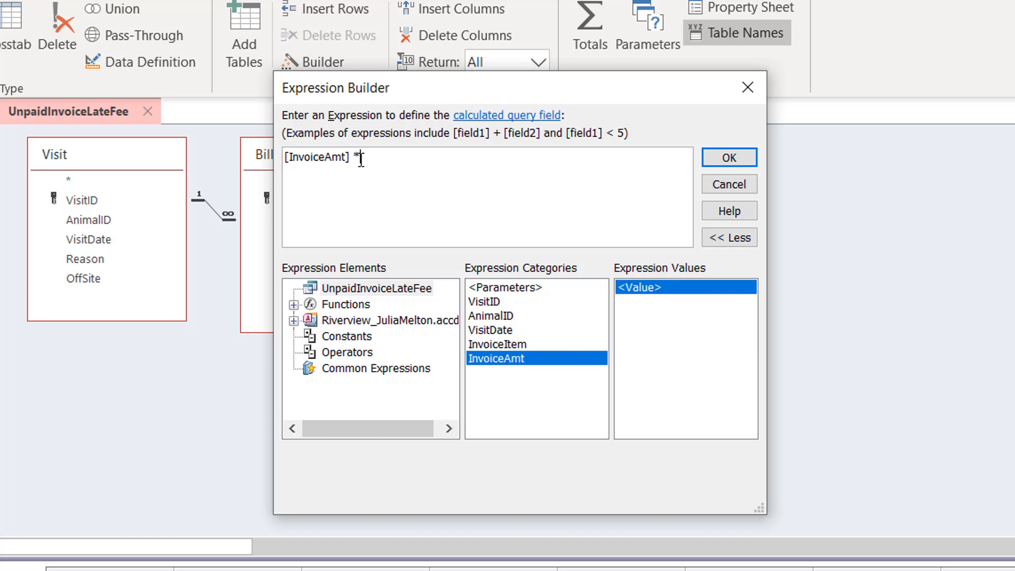
pyautogui.press('BackSpace')
pyautogui.write('*.02')
pyautogui.press('Return')
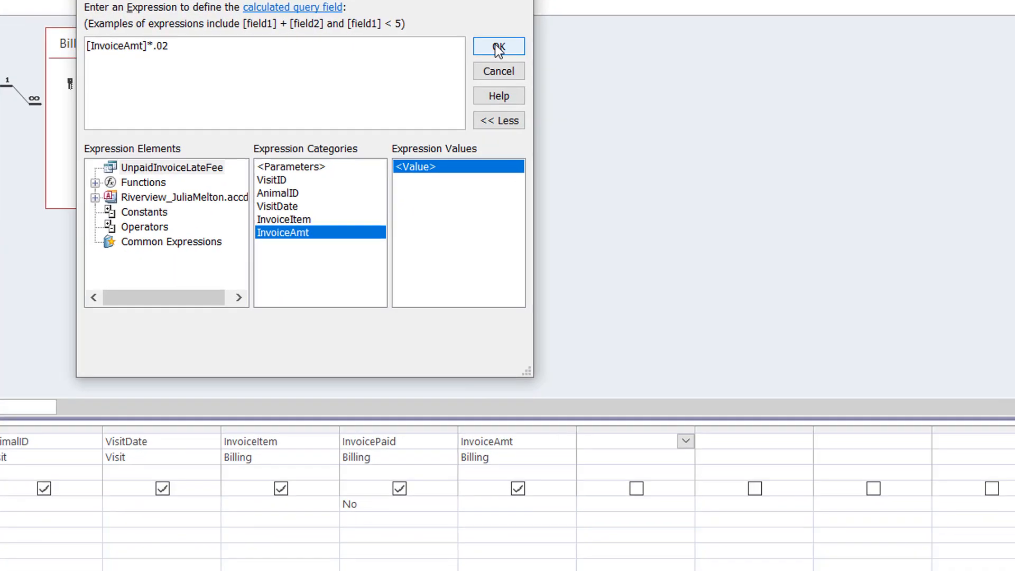
pyautogui.click(499, 46)
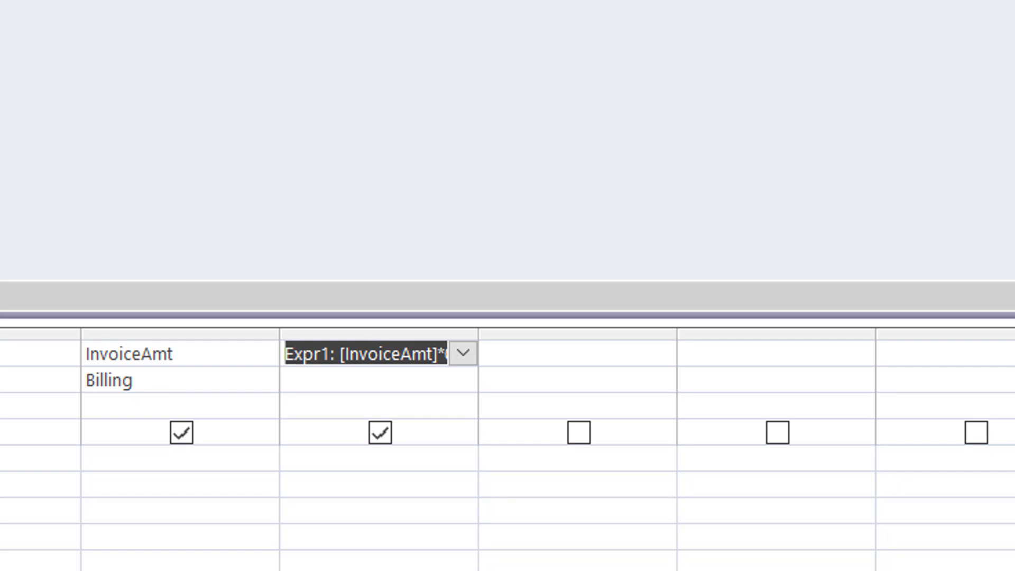
# Rename the calculated field as LateFee, keeping the colon and its expression.
pyautogui.click(289, 360)
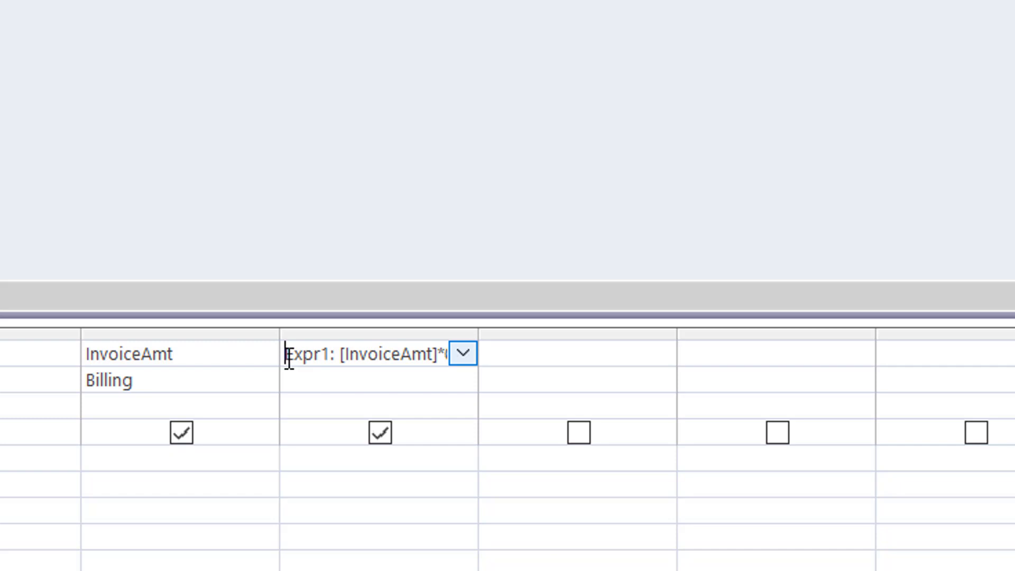
pyautogui.press('Delete')
pyautogui.press('Delete')
pyautogui.press('Delete')
pyautogui.press('Delete')
pyautogui.press('Delete')
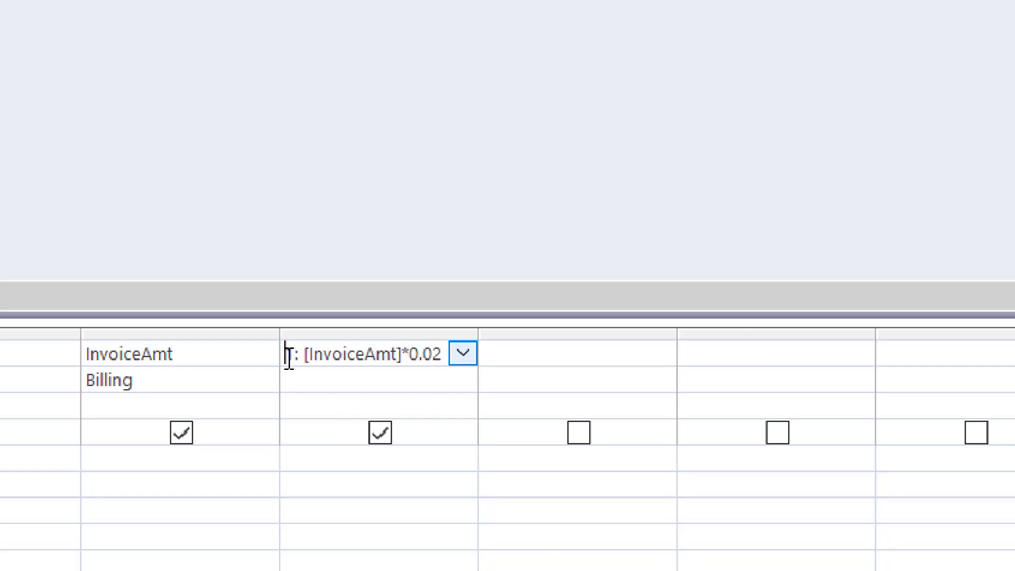
pyautogui.press('Delete')
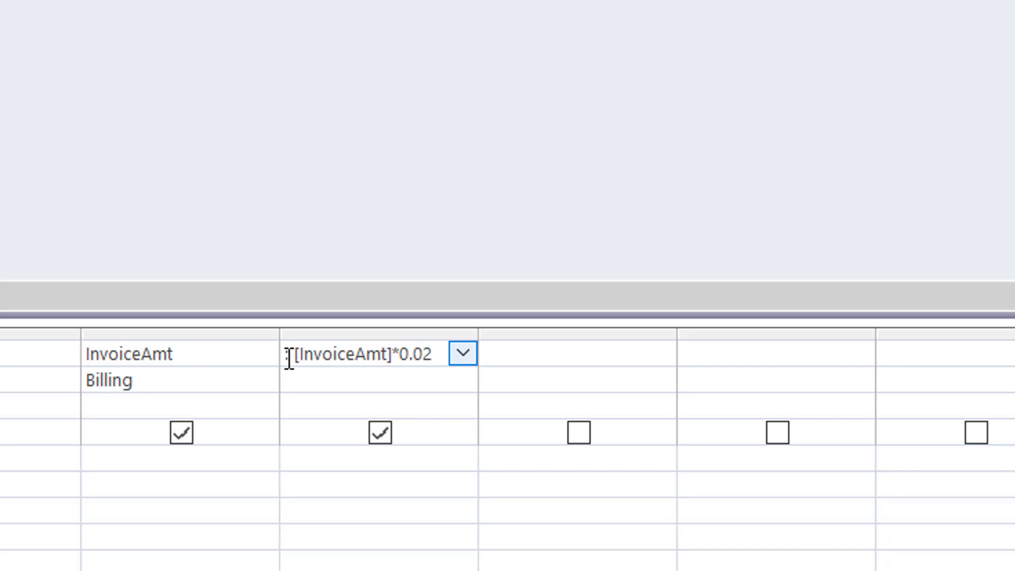
pyautogui.write('Late')
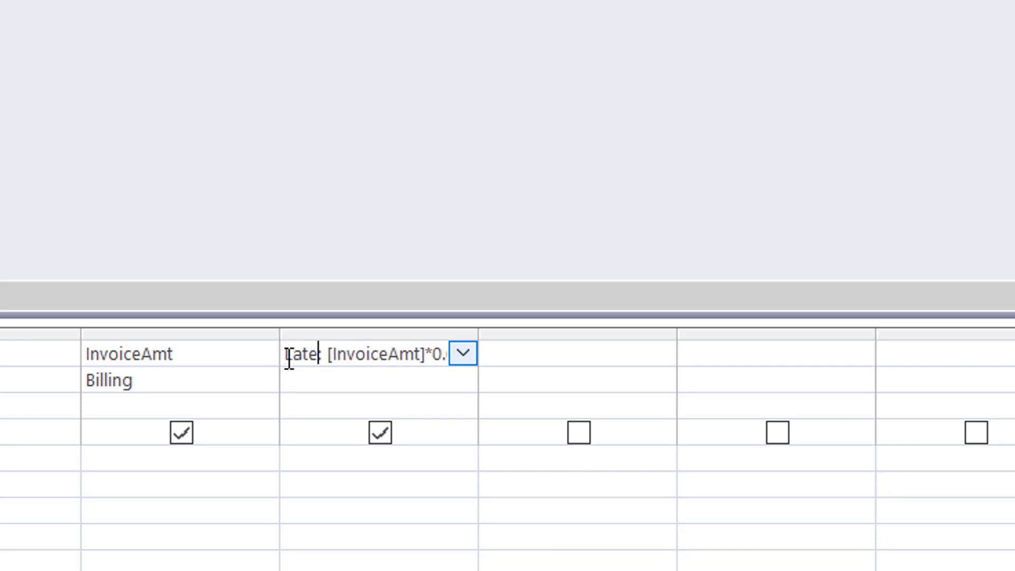
pyautogui.write('Fee')
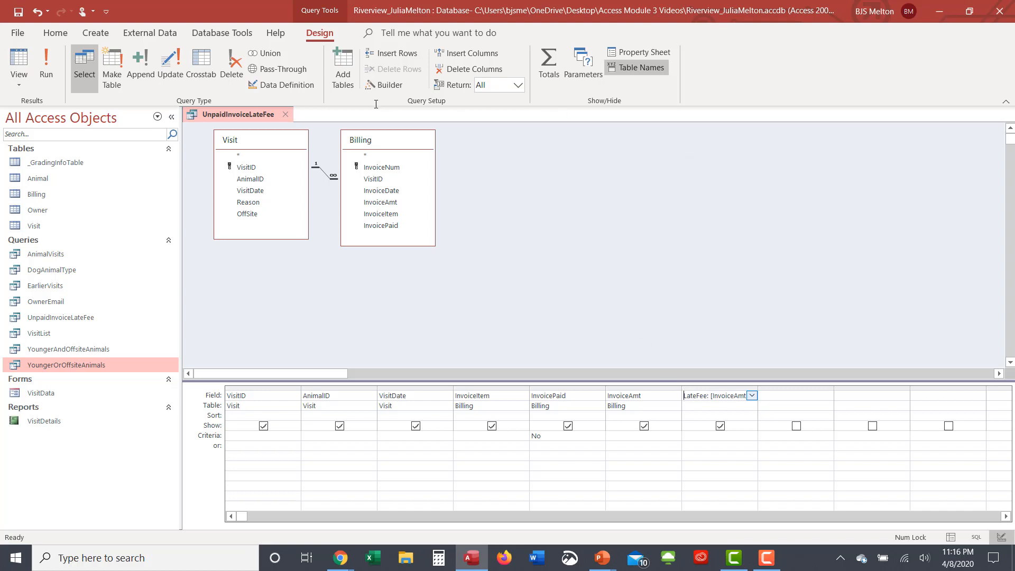
# Set the caption property of the LateFee field to Late Fee and run the query.
pyautogui.click(351, 71)
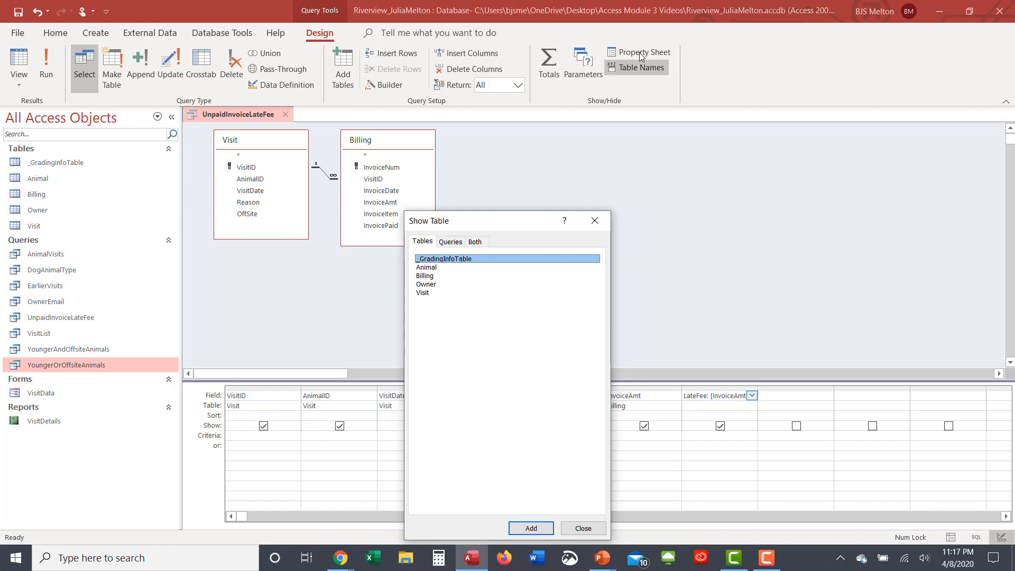
pyautogui.click(595, 226)
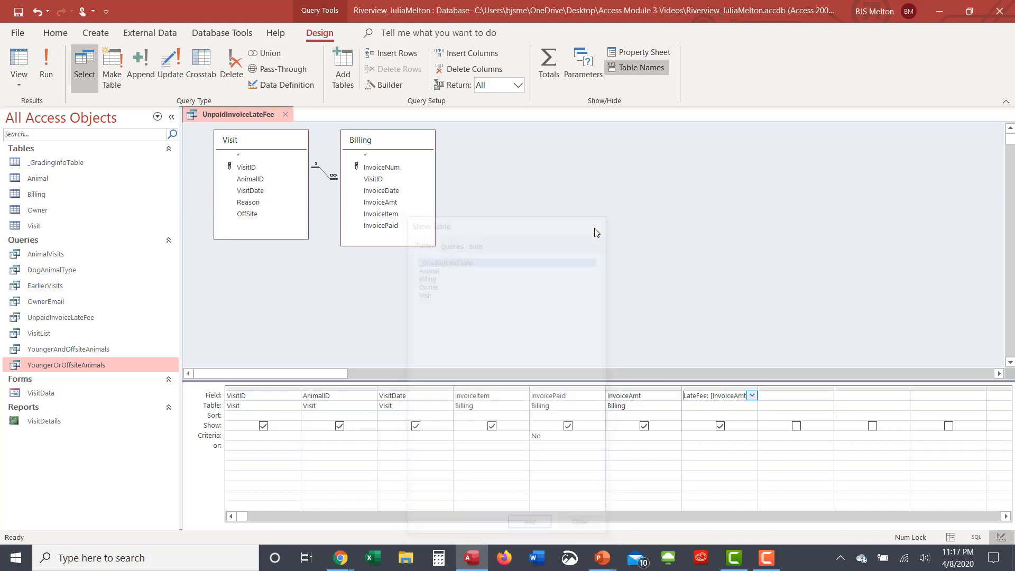
pyautogui.click(631, 52)
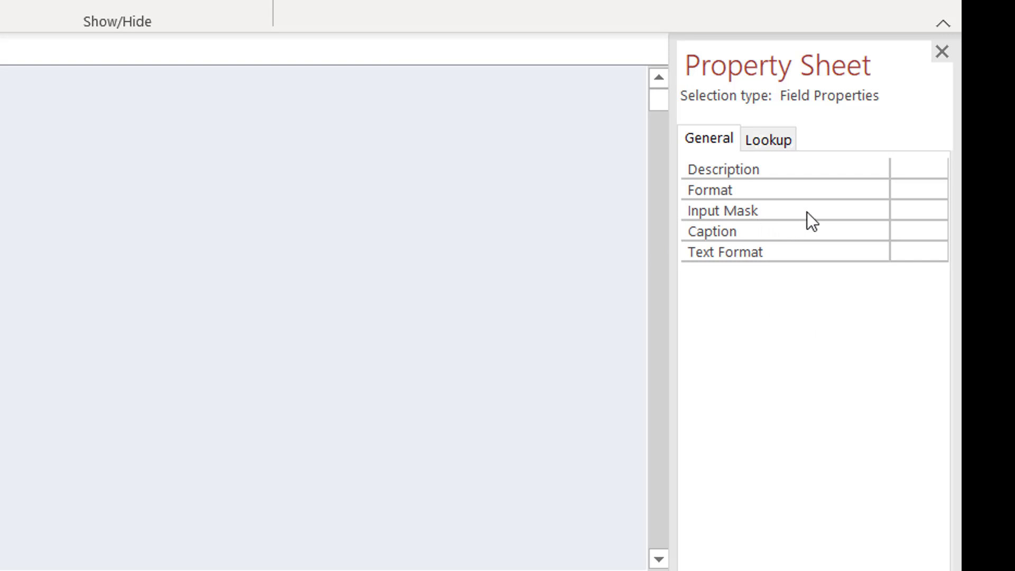
pyautogui.click(898, 234)
pyautogui.write('Cate Fee')
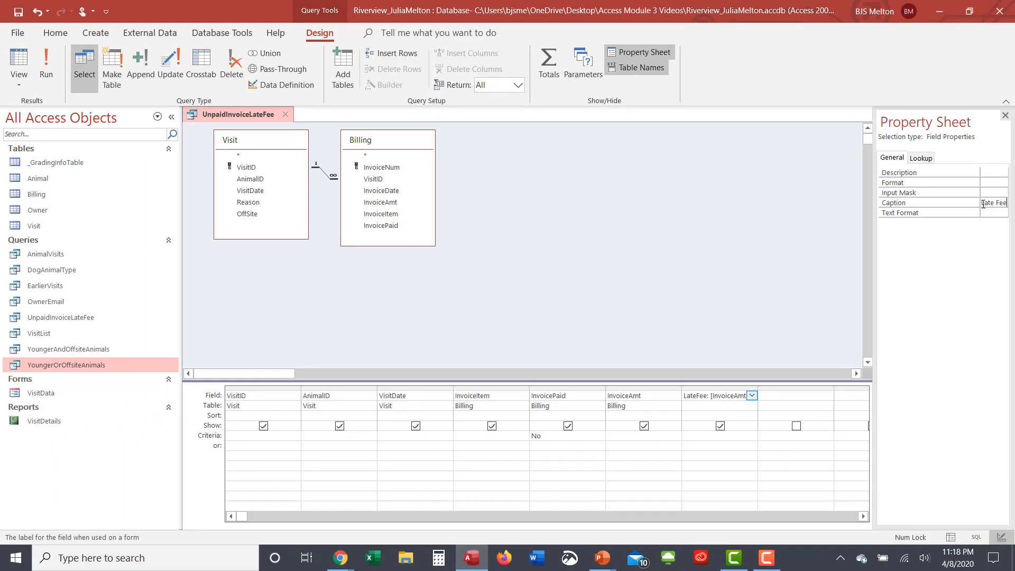
pyautogui.click(46, 63)
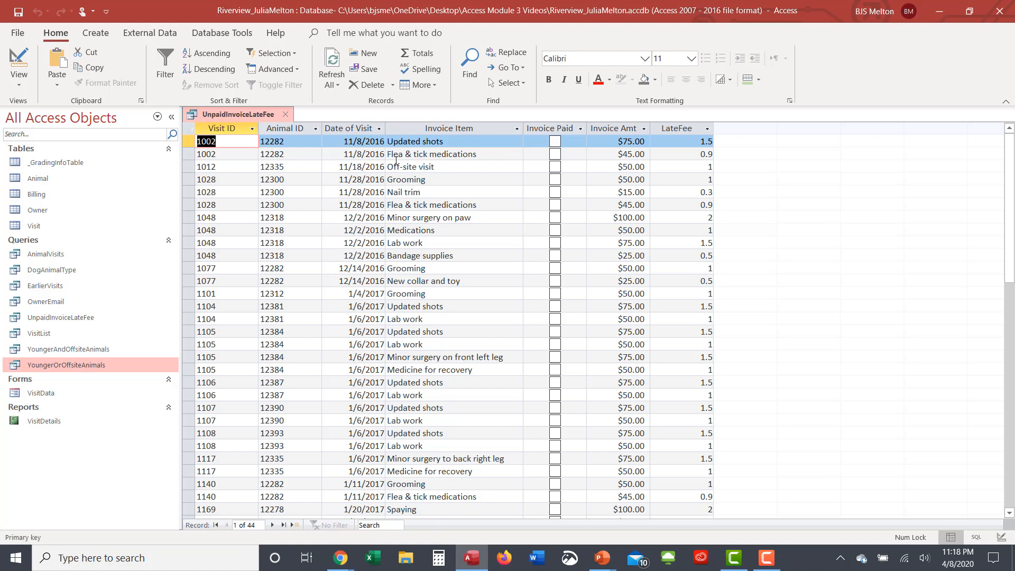
# Return the query to Design View and hide the InvoicePaid field from the results.
pyautogui.click(19, 86)
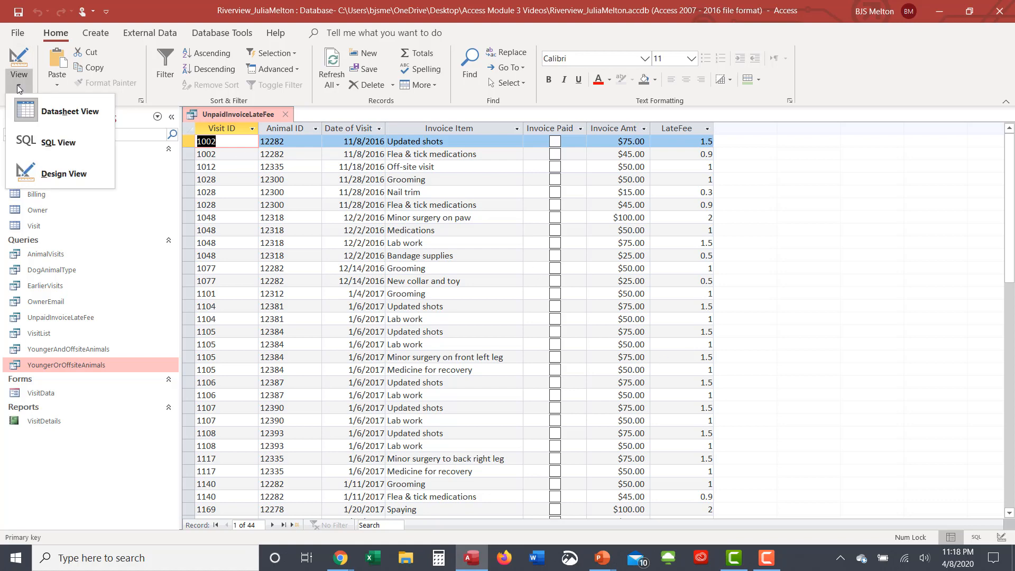
pyautogui.click(50, 176)
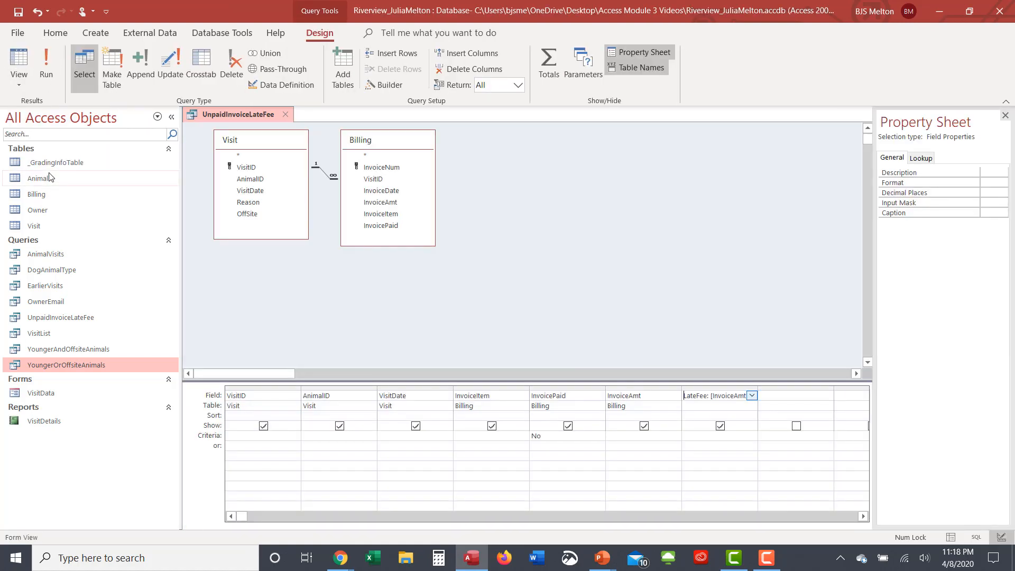
pyautogui.click(569, 431)
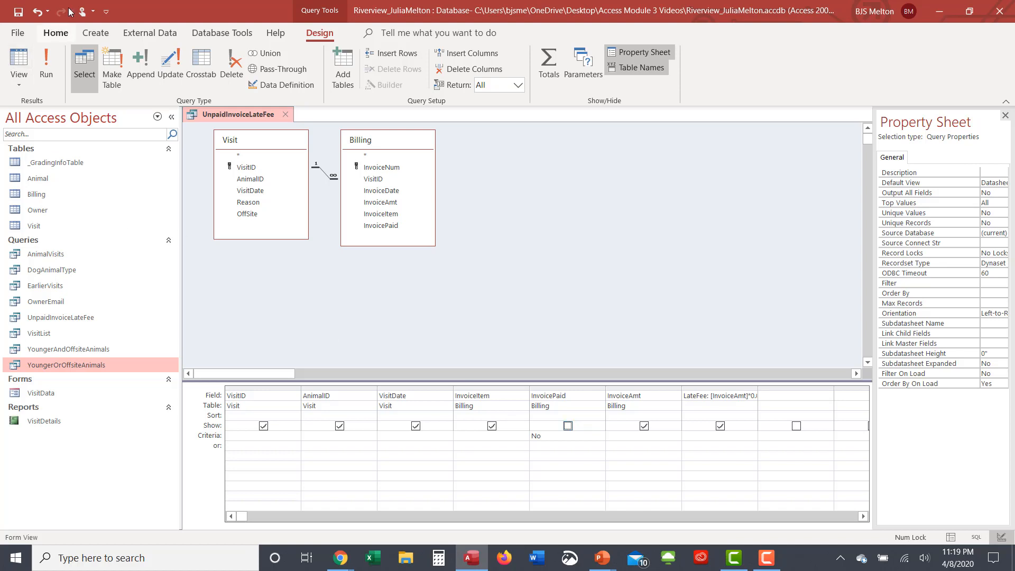
# Run the query to check the late fees and set the LateFee field's Format property to Currency in Design View.
pyautogui.click(46, 73)
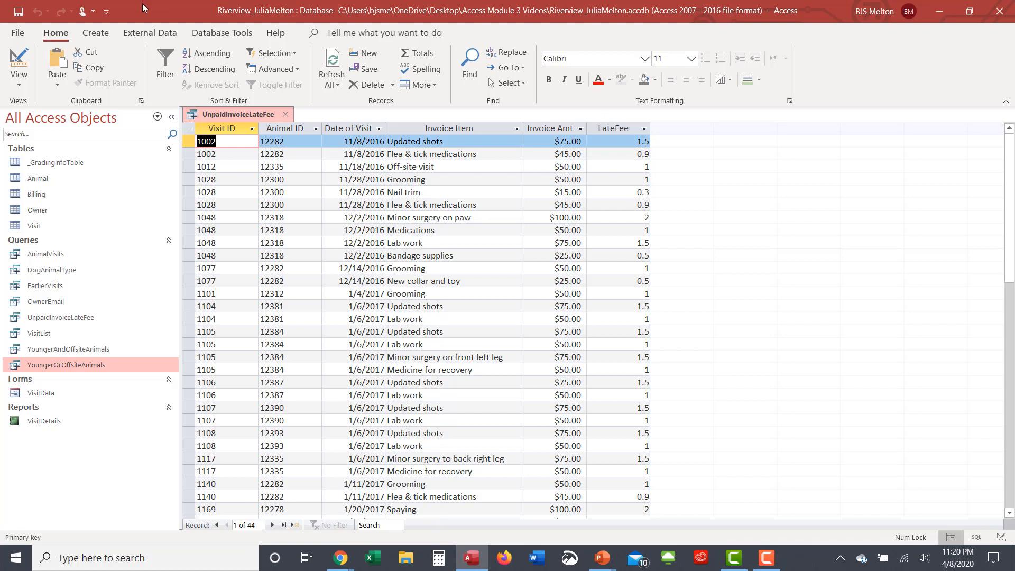
pyautogui.click(8, 59)
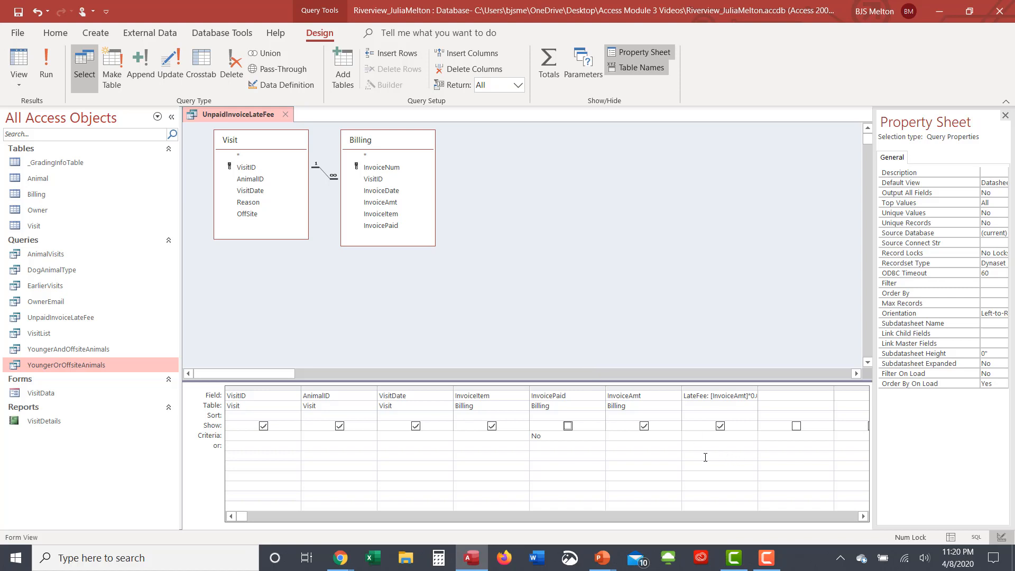
pyautogui.click(701, 411)
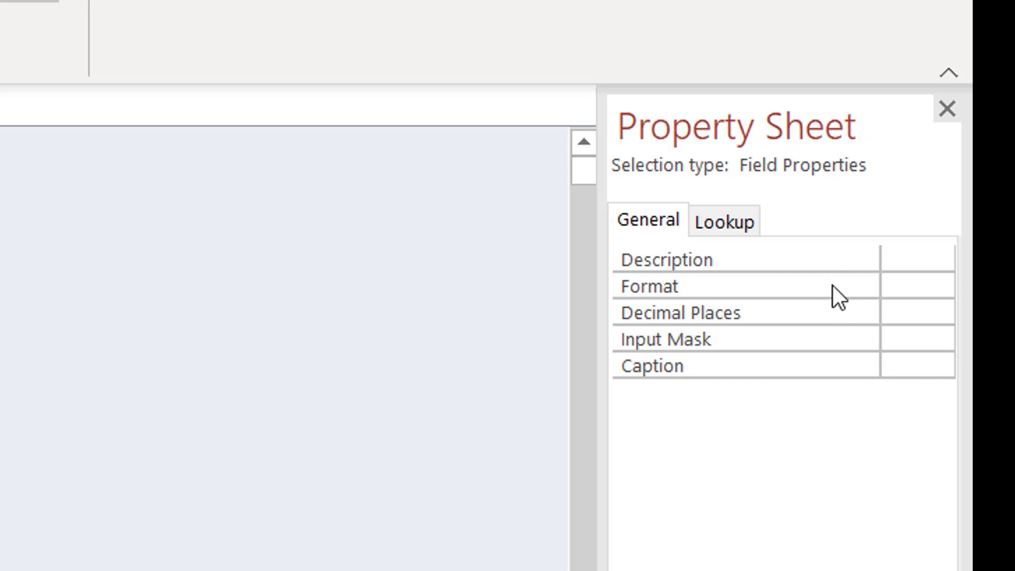
pyautogui.click(917, 286)
pyautogui.click(939, 286)
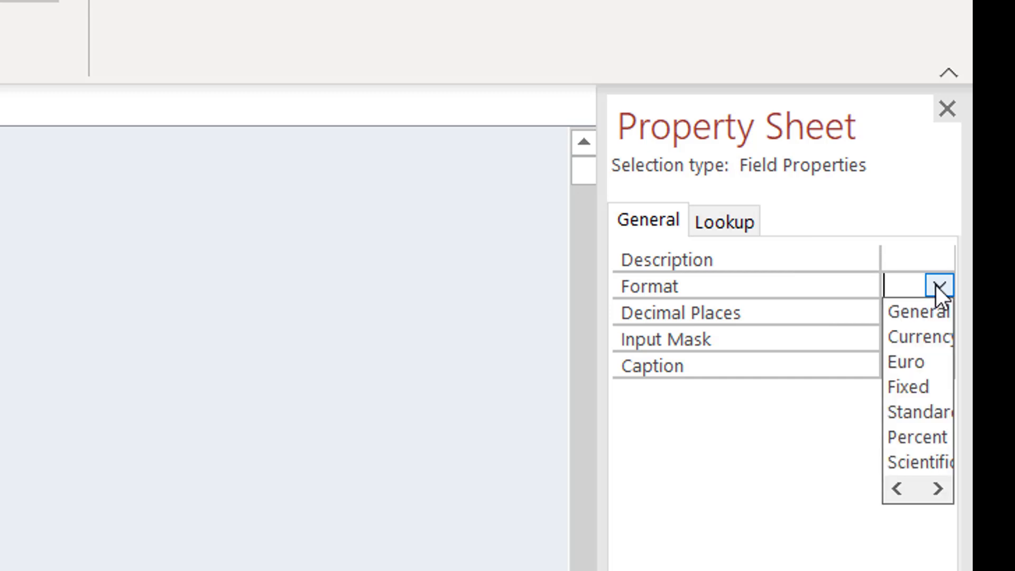
pyautogui.click(931, 335)
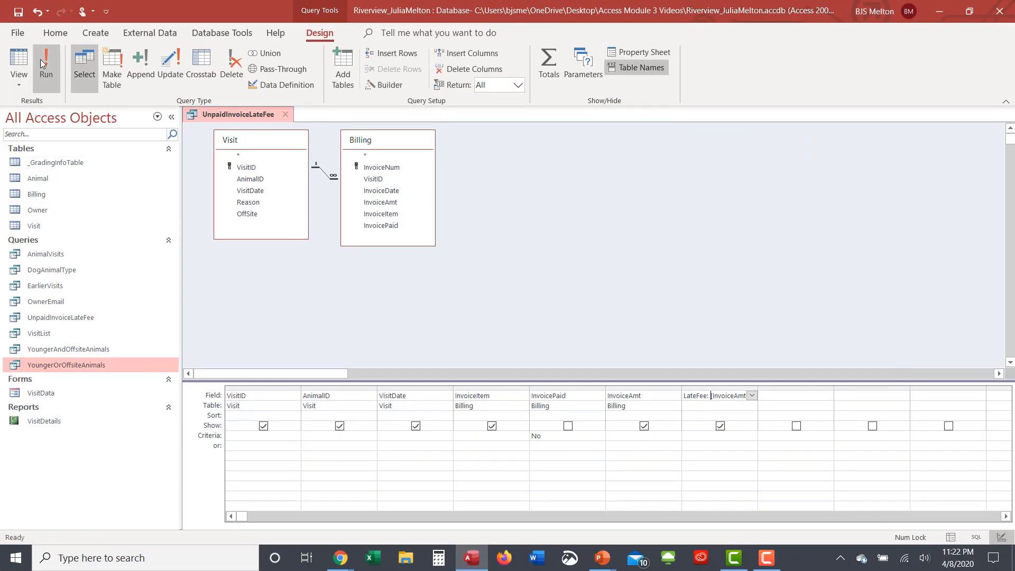
# Run the UnpaidInvoiceLateFee query and close it, saving the design changes.
pyautogui.click(45, 64)
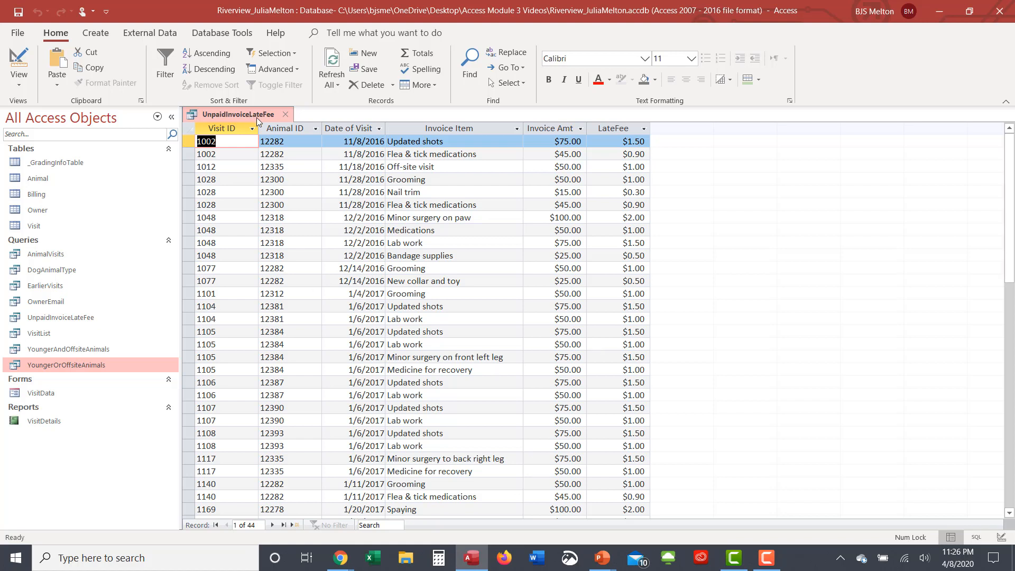
pyautogui.click(285, 115)
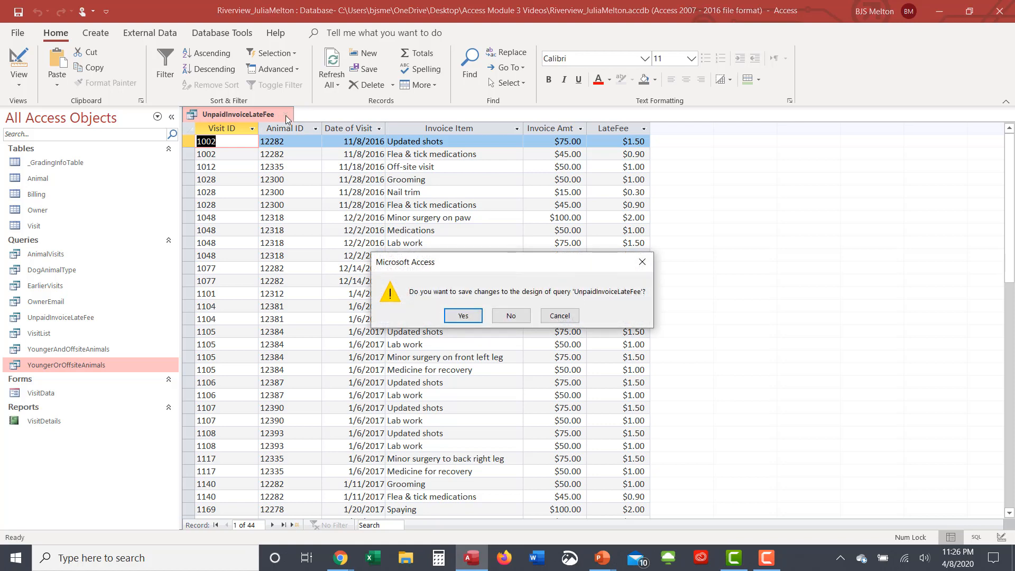
pyautogui.click(464, 316)
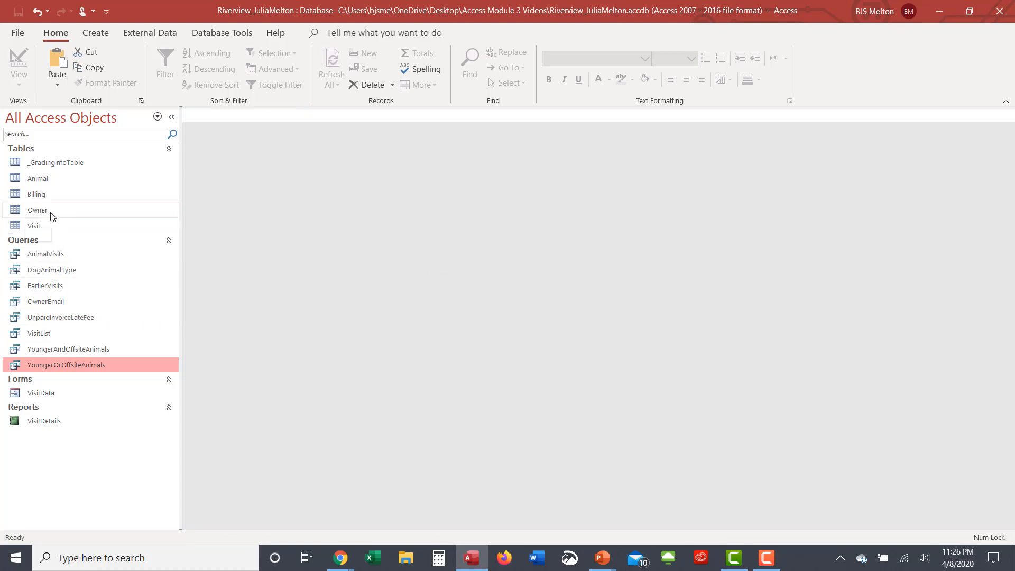
# Open the Billing table, add a Total row and total the Invoice Amt column with Sum.
pyautogui.doubleClick(45, 195)
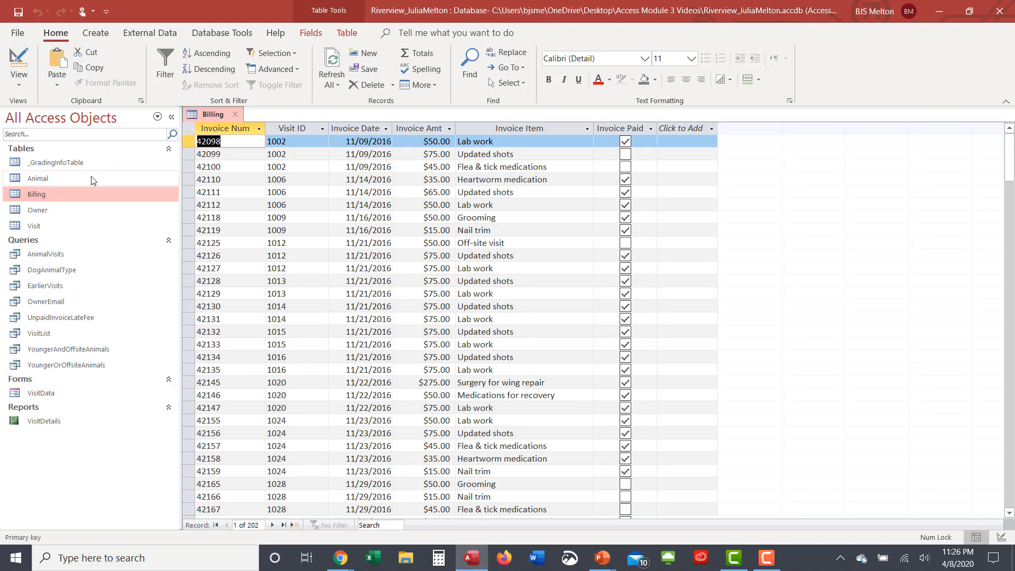
pyautogui.click(421, 55)
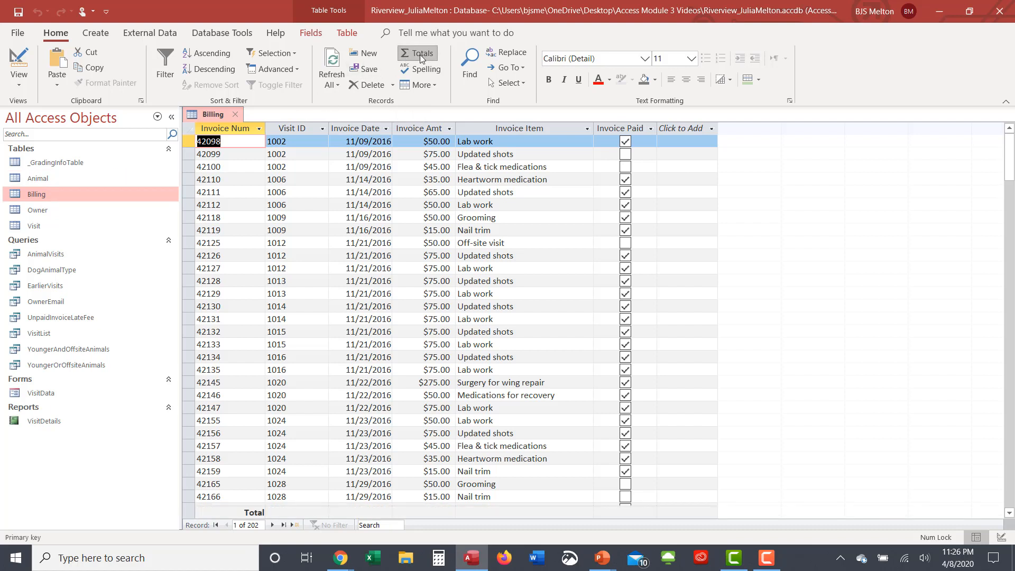
pyautogui.click(378, 497)
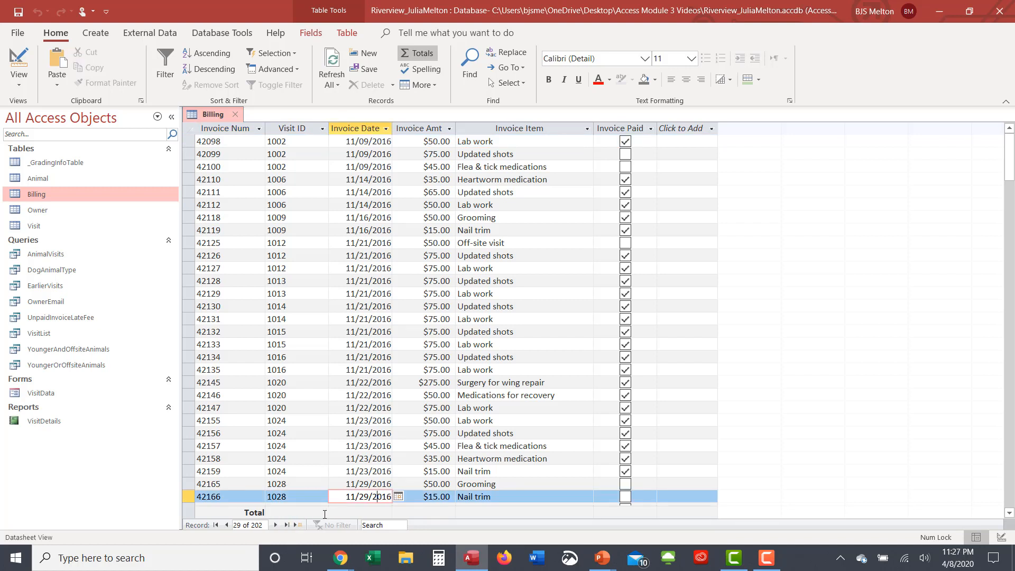
pyautogui.click(429, 512)
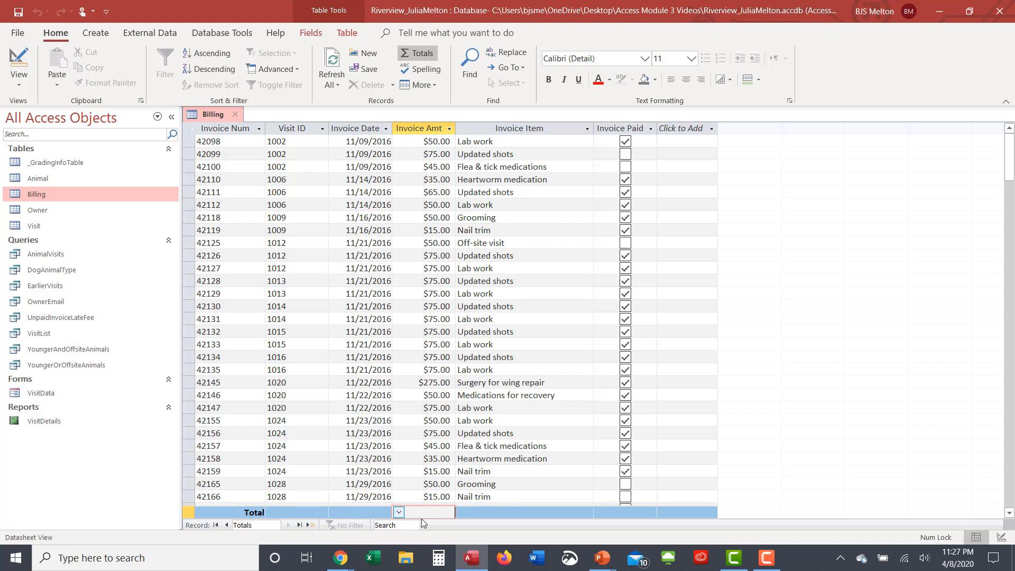
pyautogui.click(400, 516)
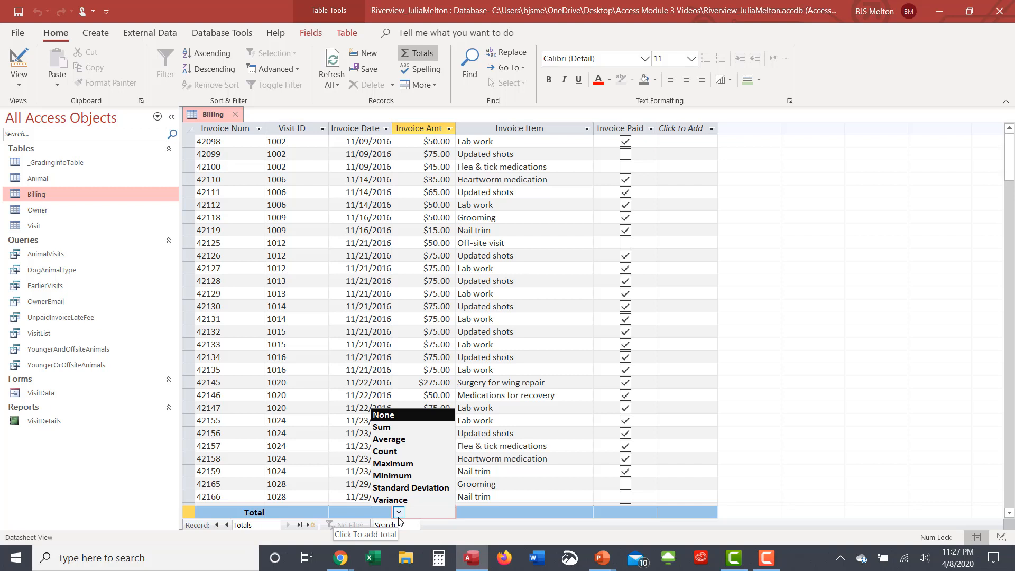
pyautogui.click(398, 427)
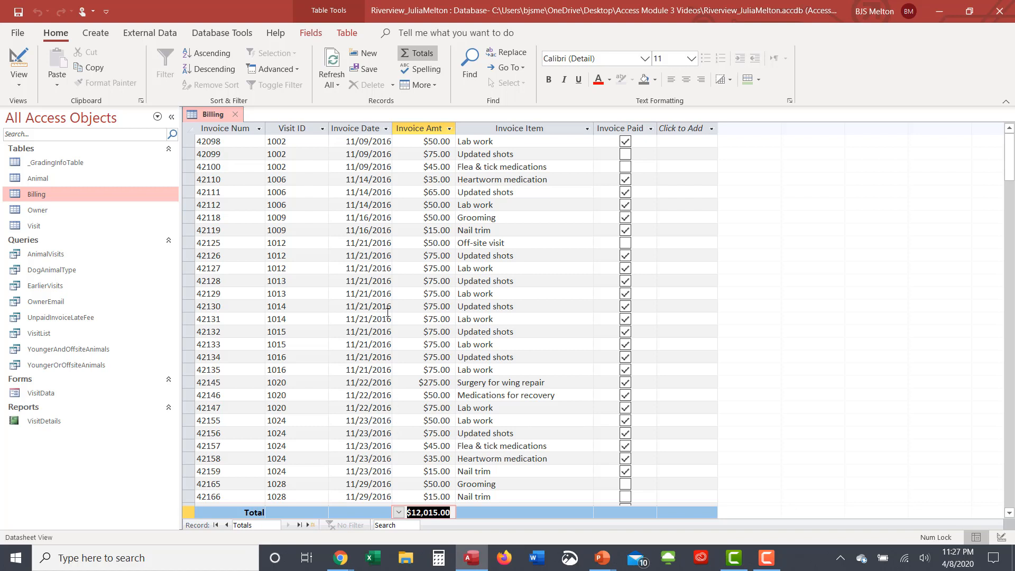
# Hide and redisplay the Total row, and close the Billing table without saving its layout.
pyautogui.click(435, 57)
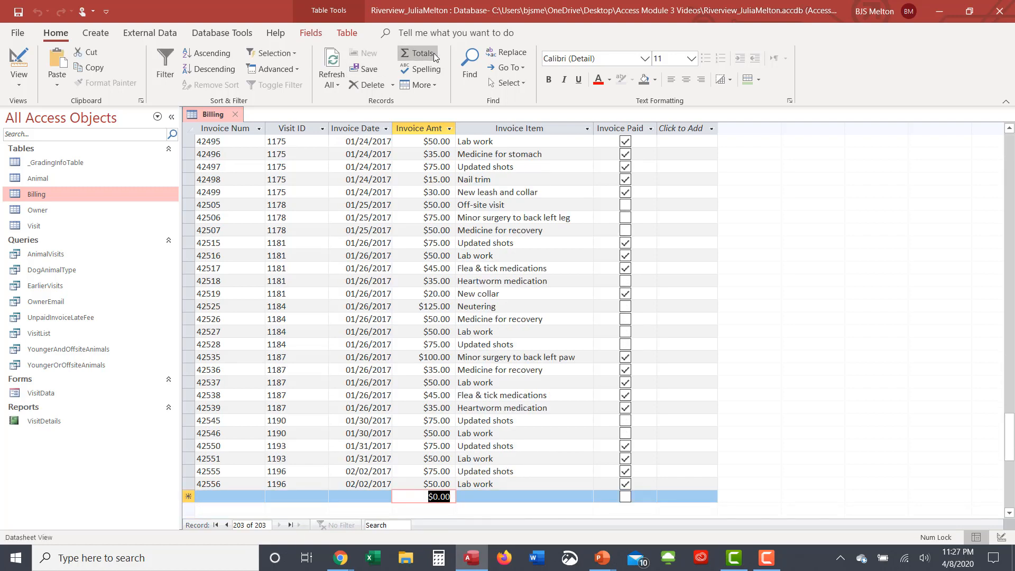
pyautogui.click(435, 58)
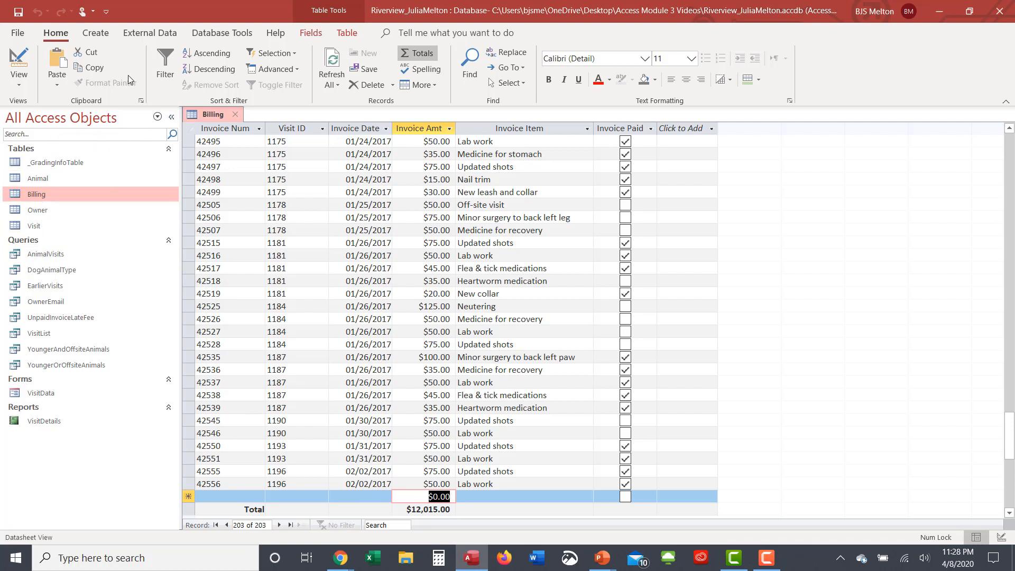
pyautogui.click(235, 115)
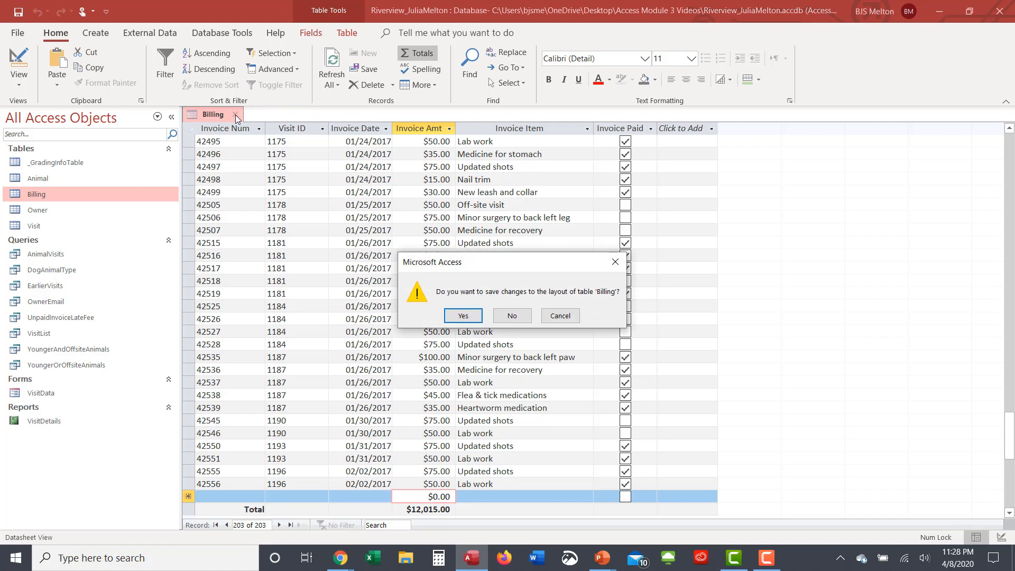
pyautogui.click(513, 317)
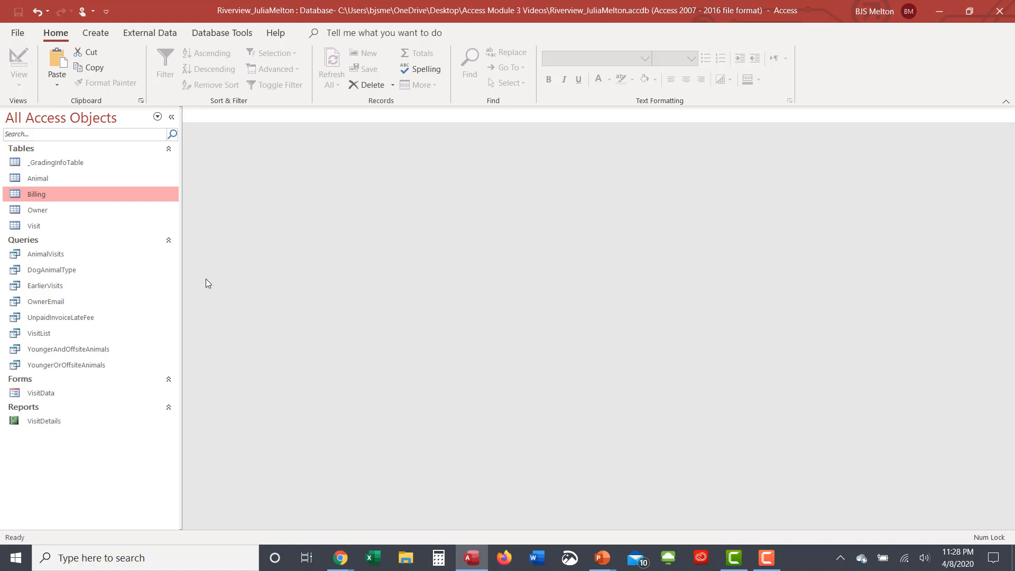
# Create a new query in Design View with the Billing table as its source.
pyautogui.click(96, 35)
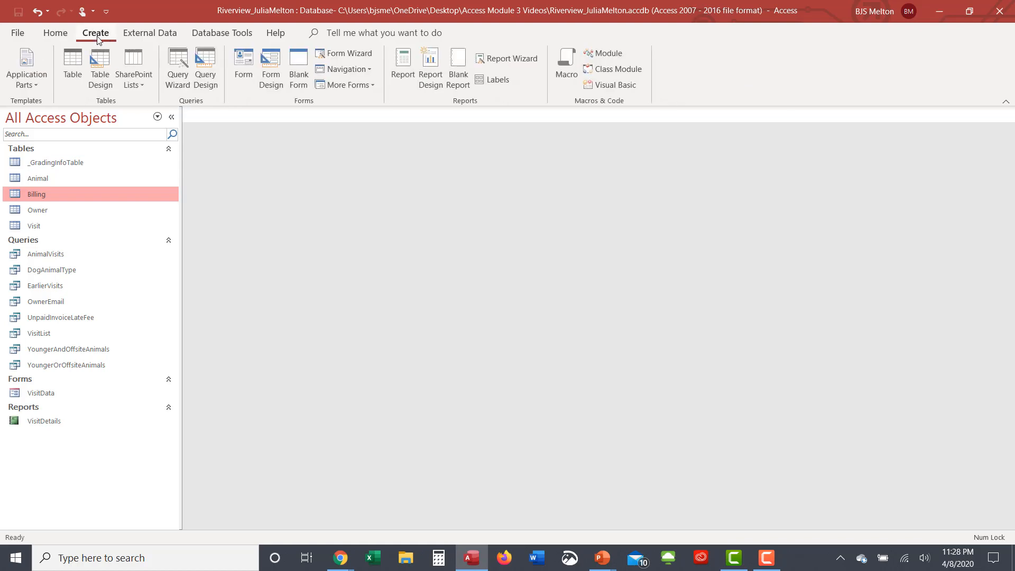
pyautogui.click(204, 76)
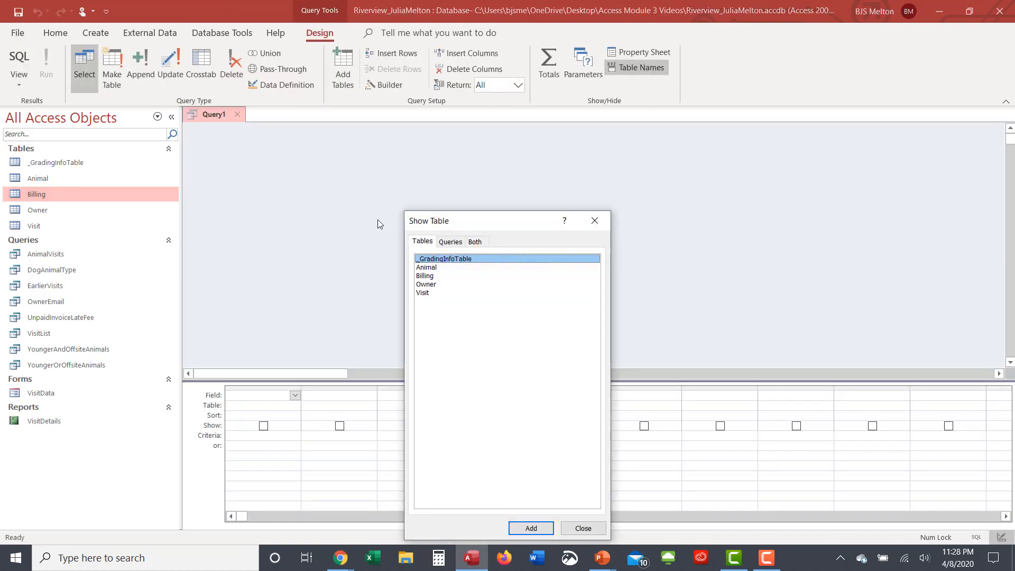
pyautogui.doubleClick(431, 277)
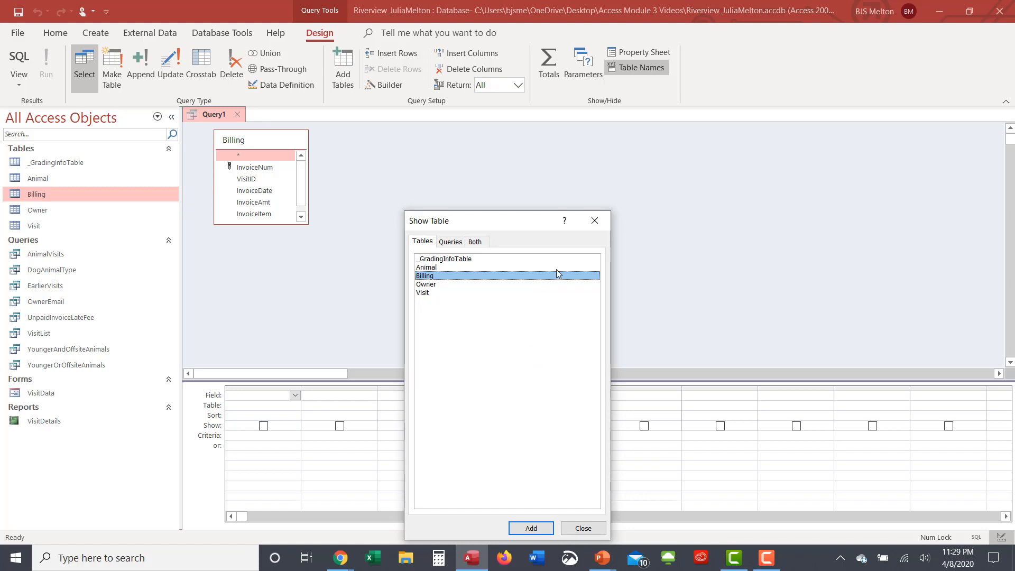
pyautogui.click(596, 223)
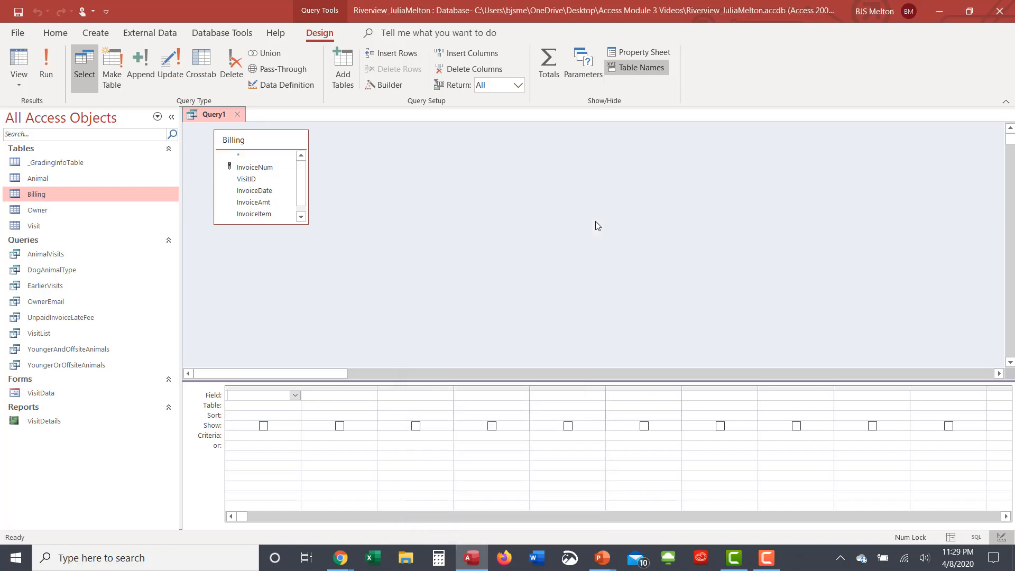
# Add the Billing table's InvoiceAmt field to the design grid three times and show the Total row.
pyautogui.doubleClick(245, 203)
pyautogui.doubleClick(245, 205)
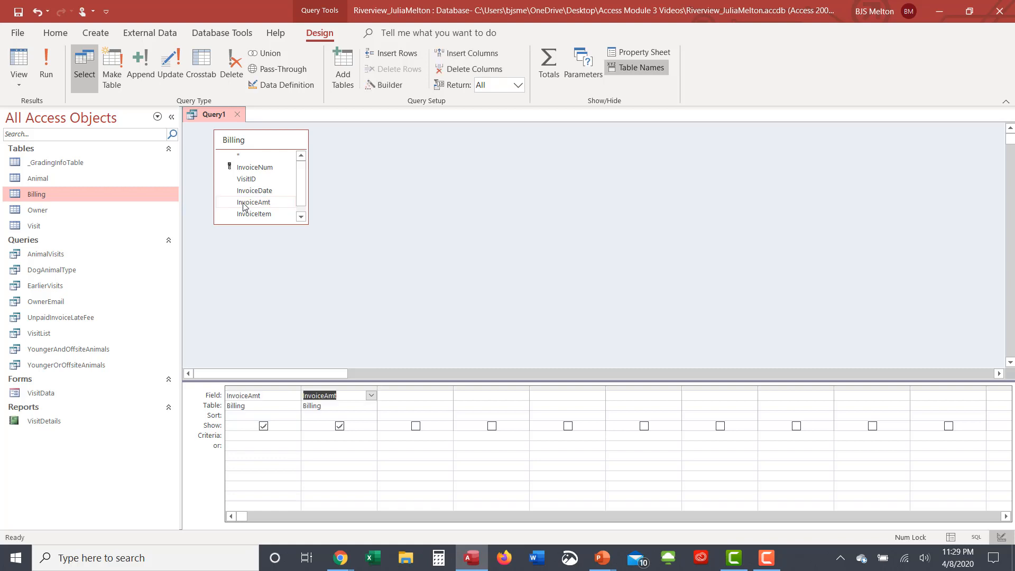
pyautogui.doubleClick(243, 203)
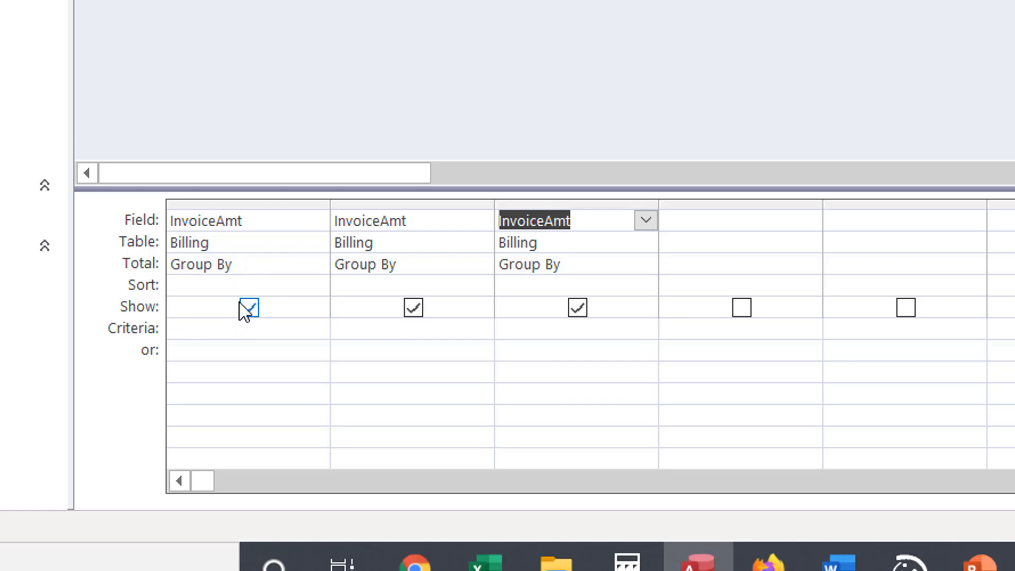
# Set the Total function of the first InvoiceAmt column to Min and start editing its field name from the beginning.
pyautogui.click(317, 264)
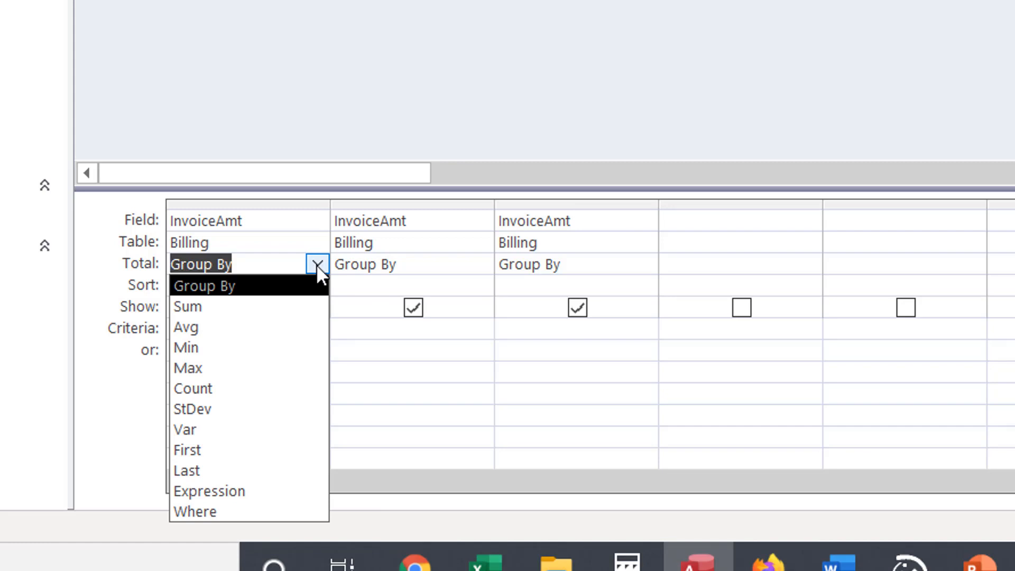
pyautogui.click(301, 347)
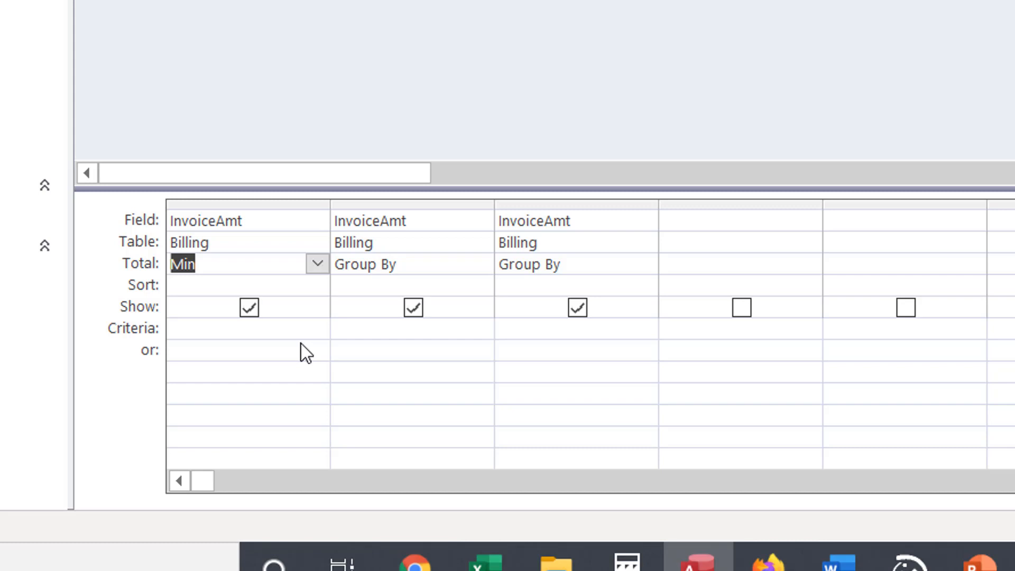
pyautogui.click(174, 221)
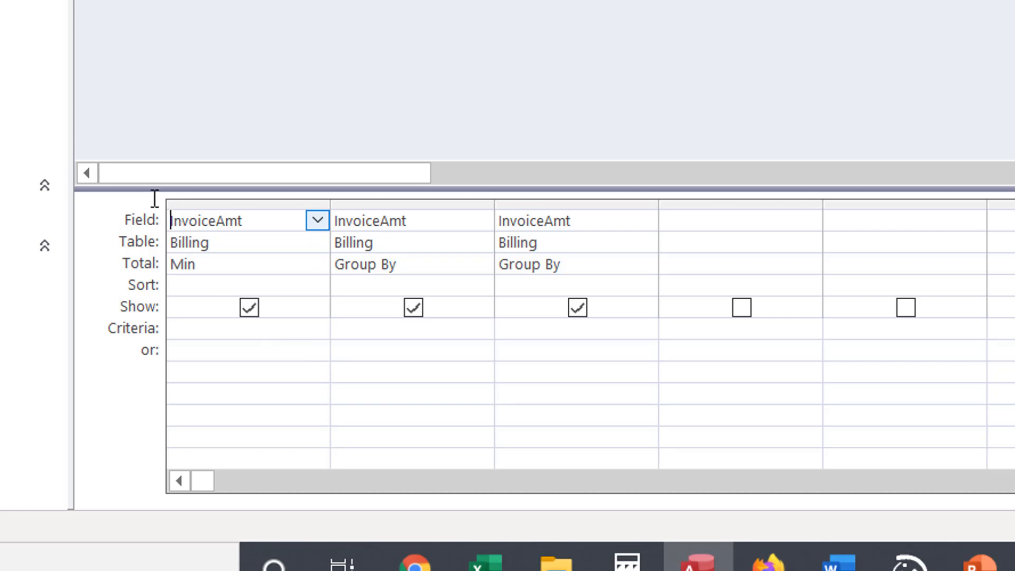
pyautogui.write('in')
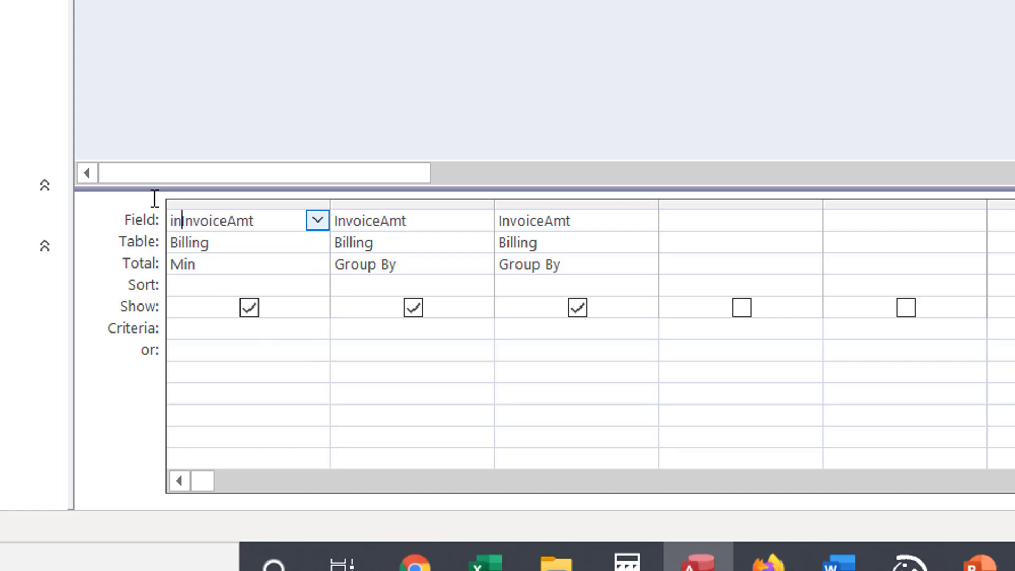
pyautogui.write('imum')
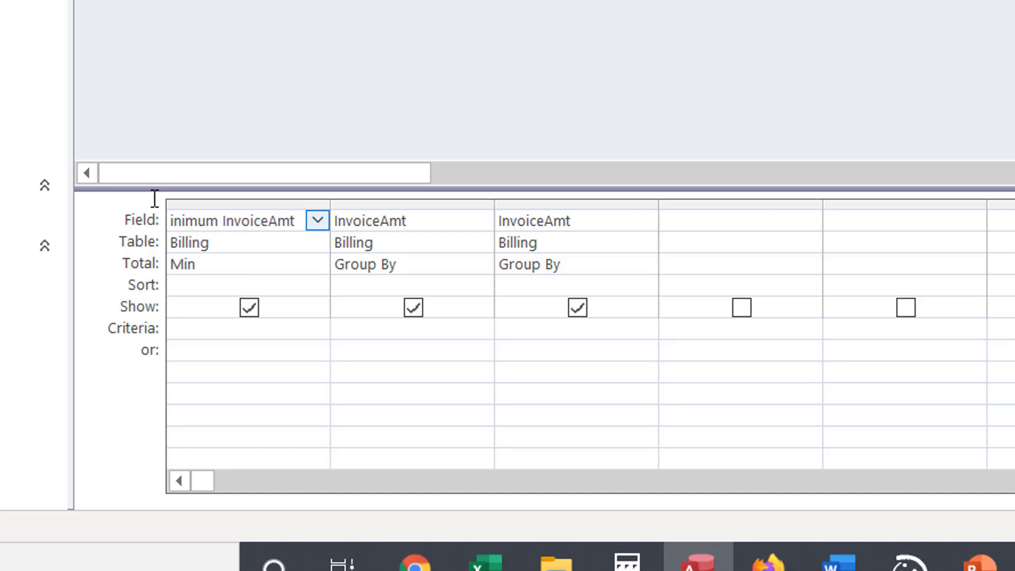
pyautogui.press('BackSpace')
pyautogui.press('BackSpace')
pyautogui.press('BackSpace')
pyautogui.press('BackSpace')
pyautogui.press('BackSpace')
pyautogui.press('BackSpace')
pyautogui.press('BackSpace')
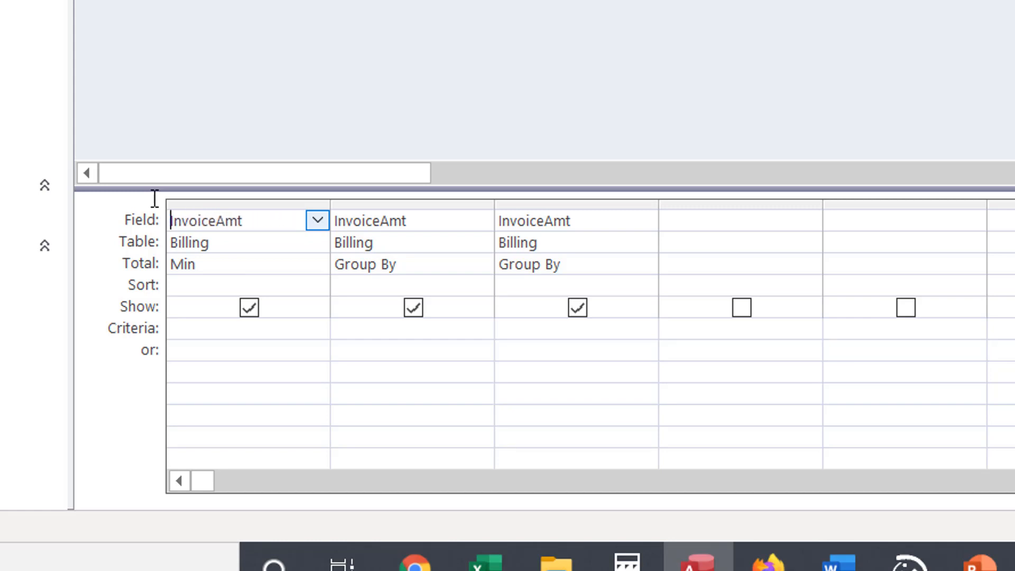
# Name the first column MinimumInvoiceAmt, with a colon before the InvoiceAmt source field, and fit the column width to its content.
pyautogui.write('Mini')
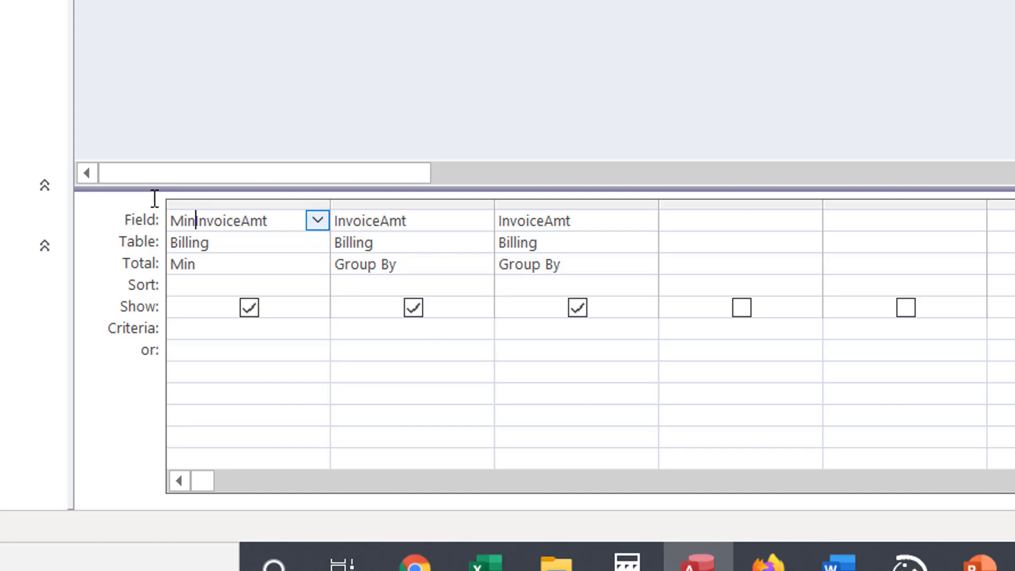
pyautogui.write('mumIn')
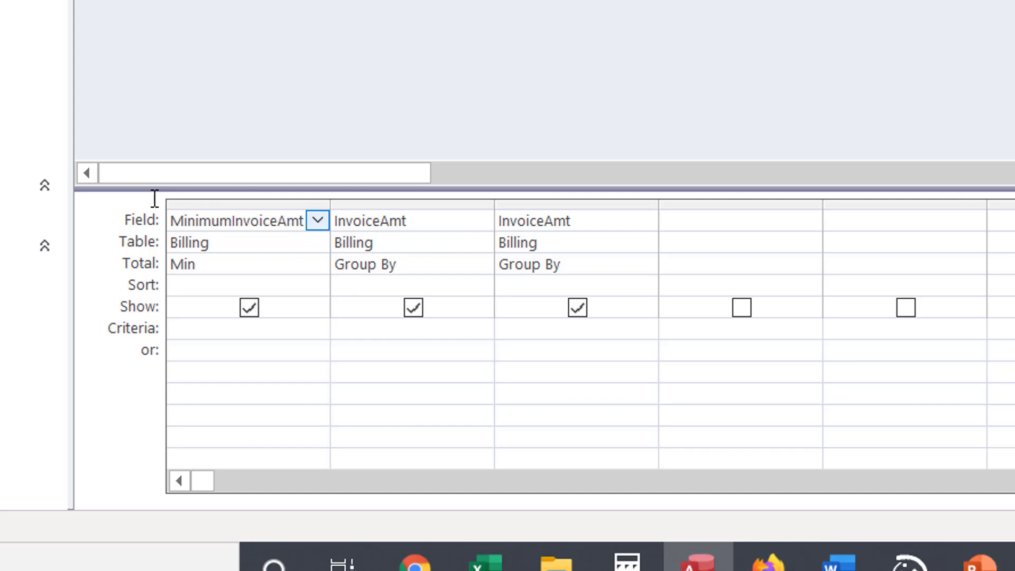
pyautogui.write('voiceAmo')
pyautogui.press('BackSpace')
pyautogui.write('nInvoic')
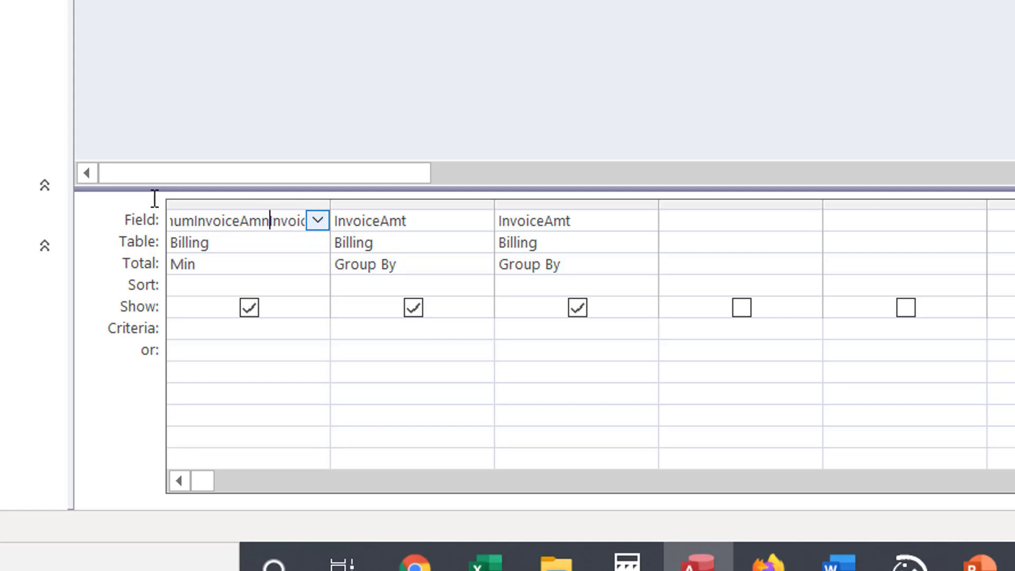
pyautogui.press('BackSpace')
pyautogui.write('t:')
pyautogui.moveTo(328, 204); pyautogui.dragTo(325, 205)
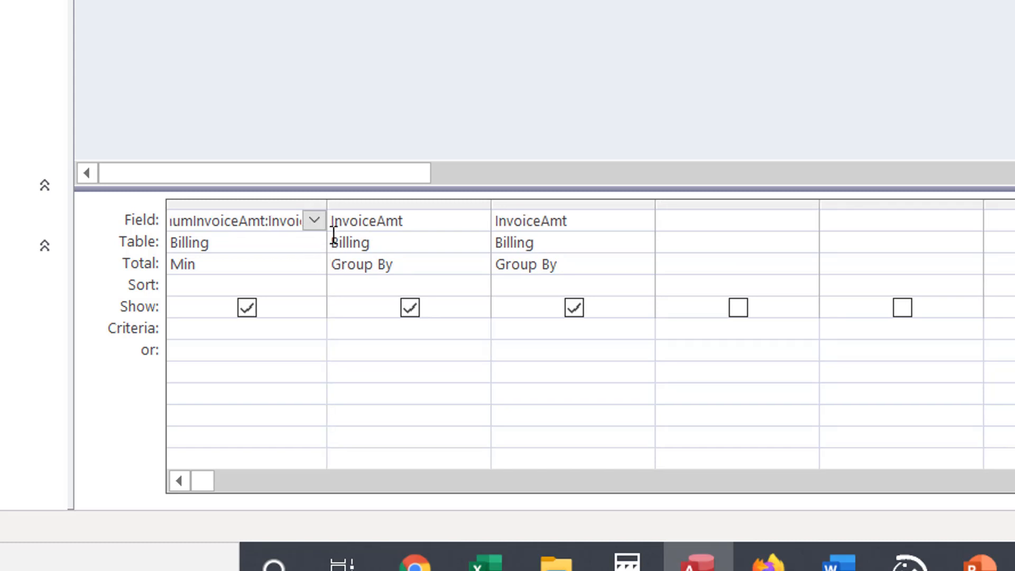
pyautogui.doubleClick(326, 200)
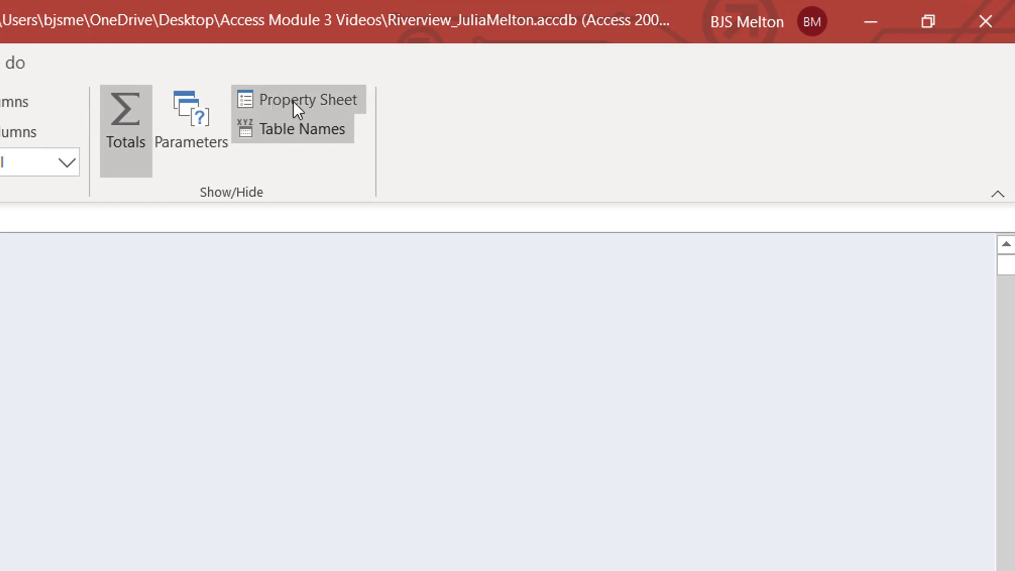
# Set the caption of the MinimumInvoiceAmt column to Minimum Invoice Amt and close its field properties.
pyautogui.click(312, 100)
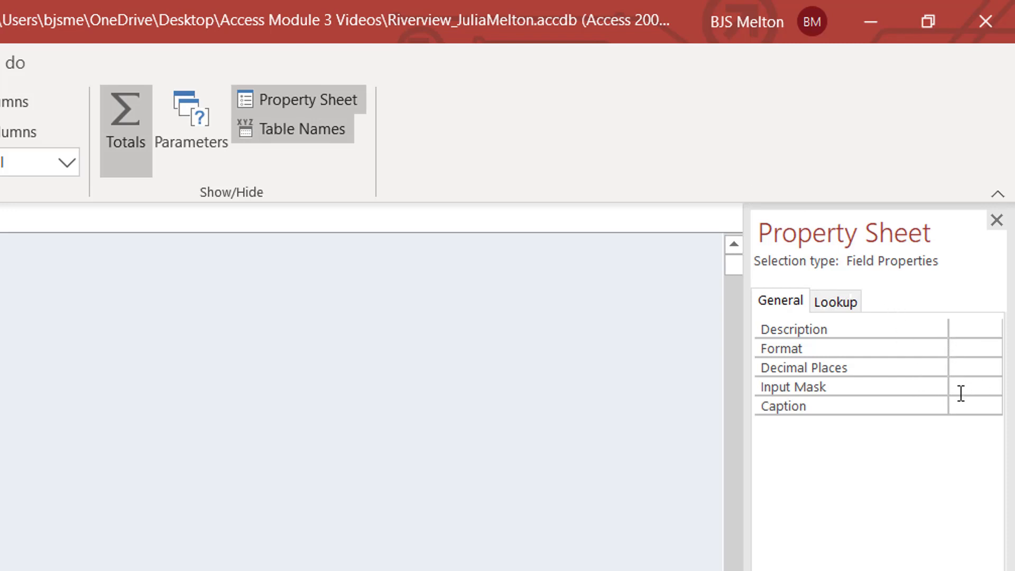
pyautogui.click(959, 413)
pyautogui.write('Minimu')
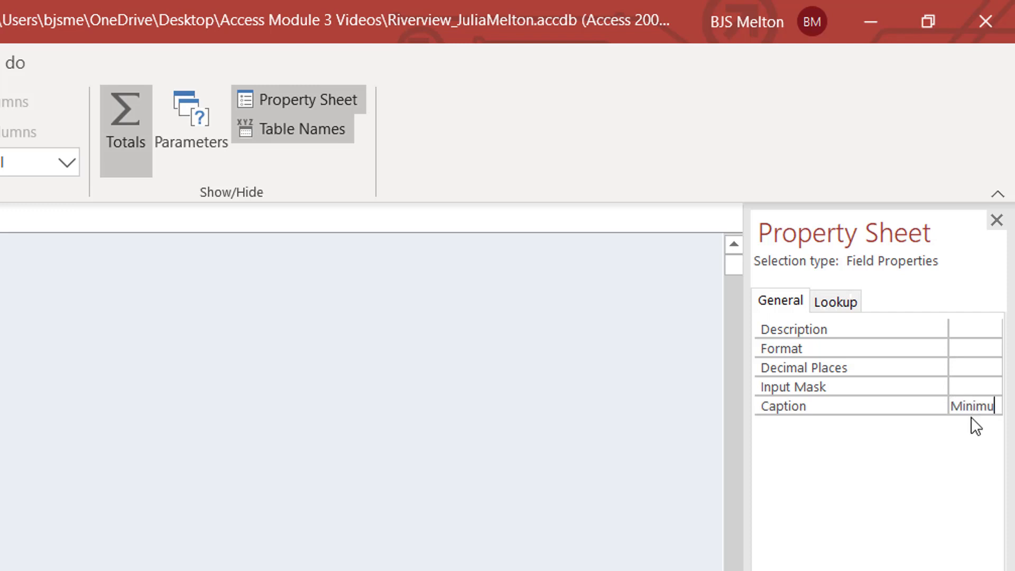
pyautogui.write('m Invoice Amount')
pyautogui.press('BackSpace')
pyautogui.press('BackSpace')
pyautogui.press('BackSpace')
pyautogui.press('BackSpace')
pyautogui.write('t')
pyautogui.click(996, 220)
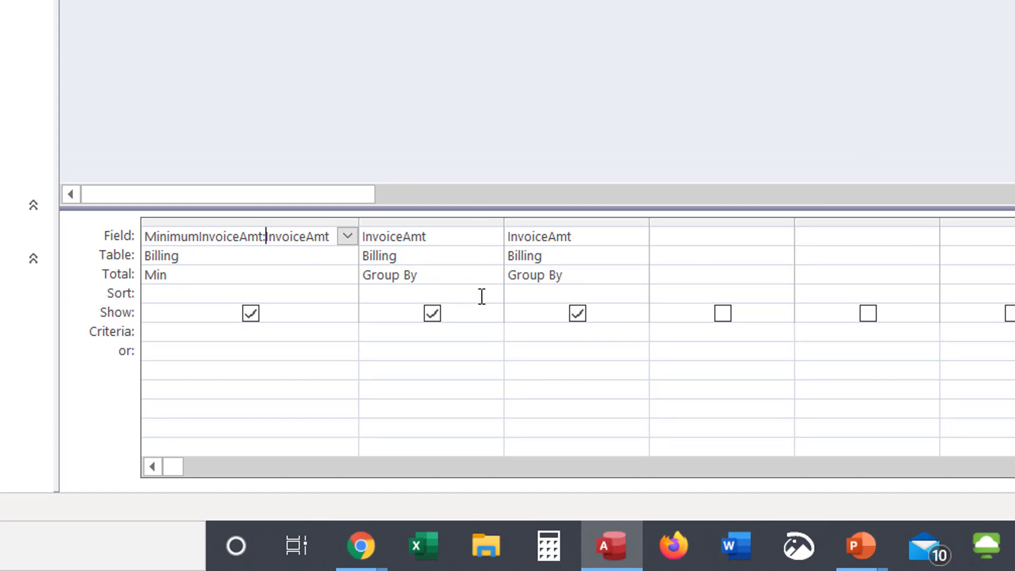
# Set the second InvoiceAmt column's Total function to Avg and name it AverageInvoiceAmt before the colon and source field, fitting the column width.
pyautogui.click(485, 275)
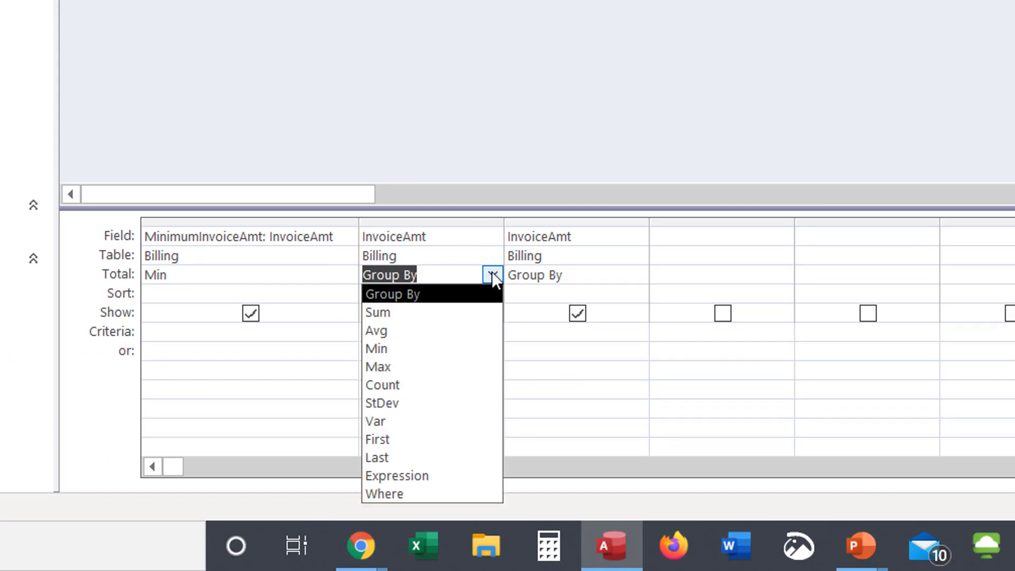
pyautogui.click(447, 334)
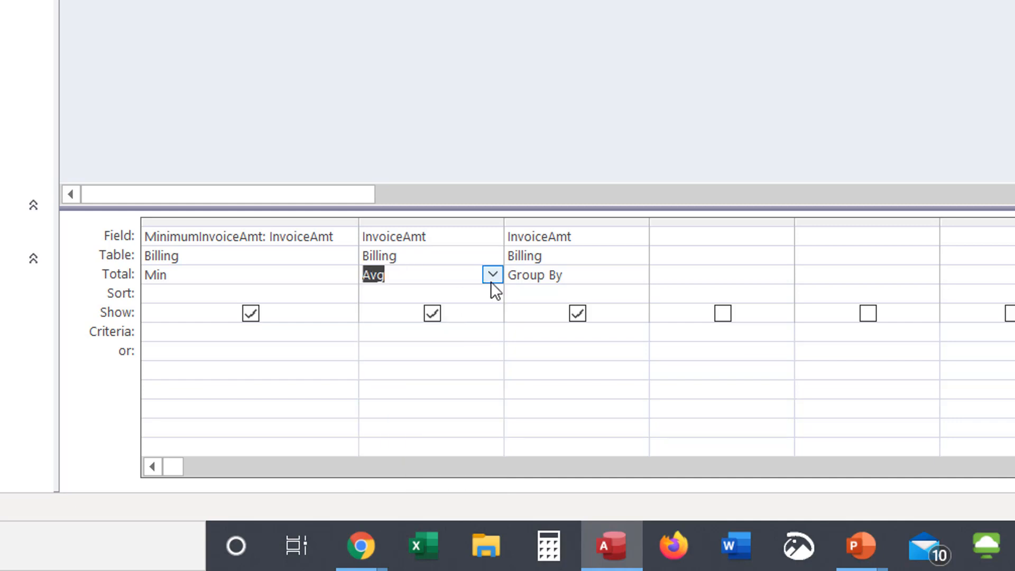
pyautogui.click(364, 236)
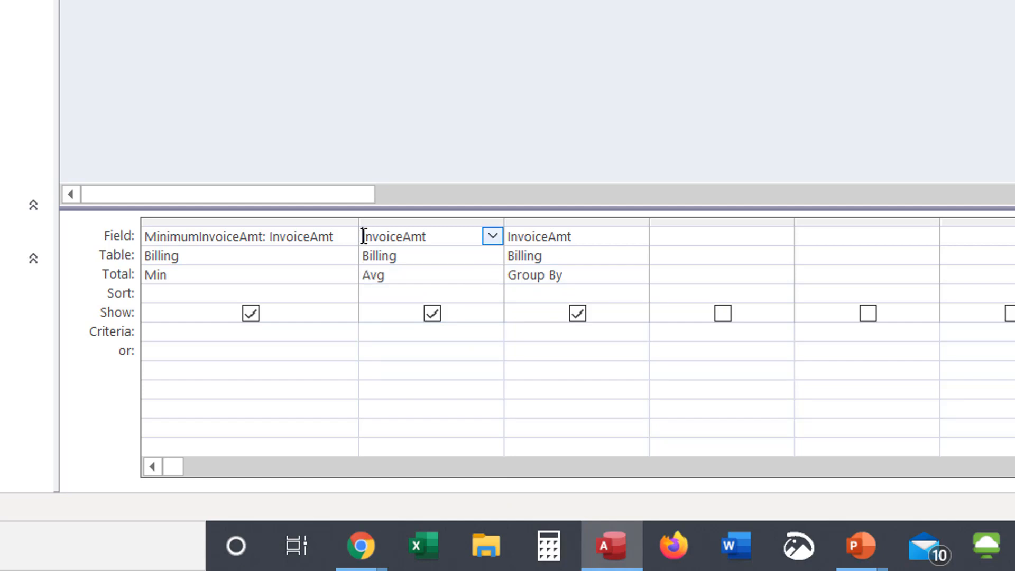
pyautogui.write('Ave')
pyautogui.write('rageInv')
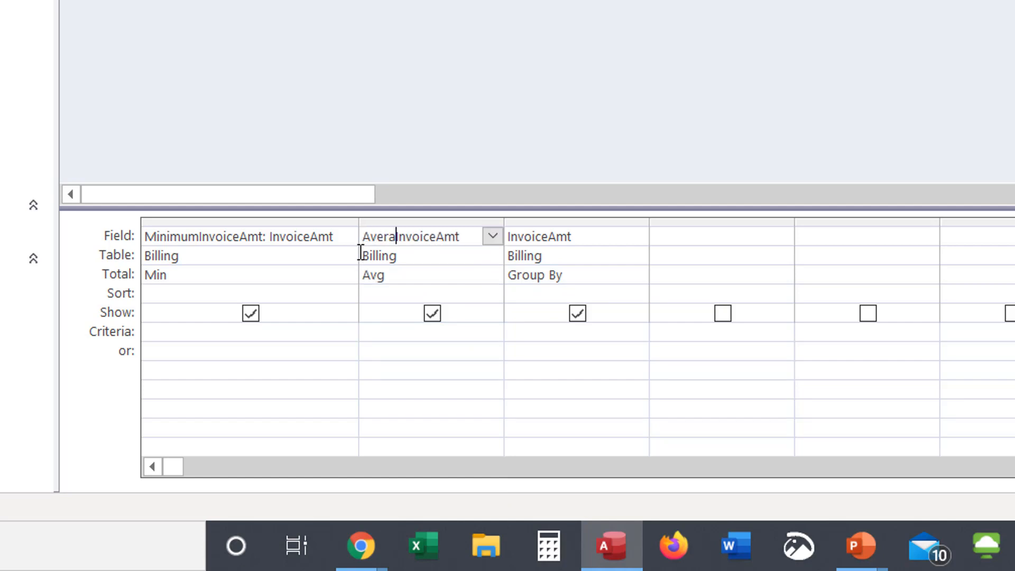
pyautogui.write('oiceA')
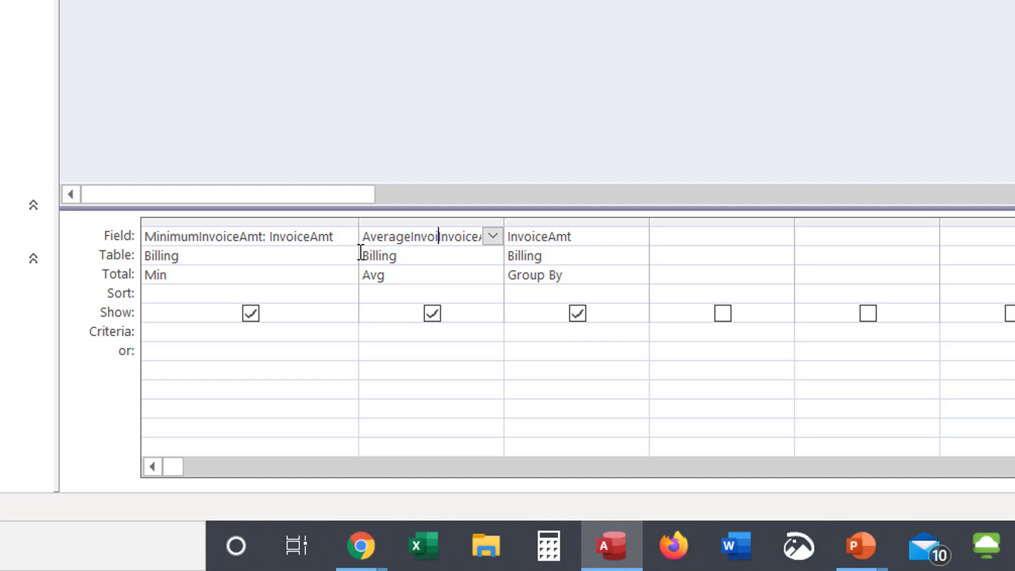
pyautogui.write('mt:I')
pyautogui.doubleClick(503, 219)
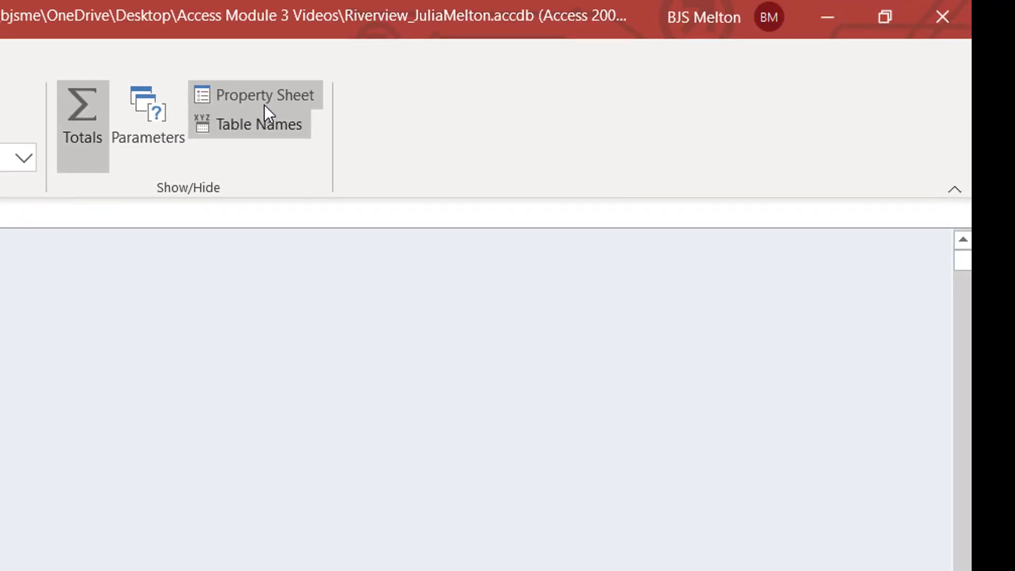
# Set the caption of the AverageInvoiceAmt column to Average Invoice Amt in its field properties.
pyautogui.click(265, 102)
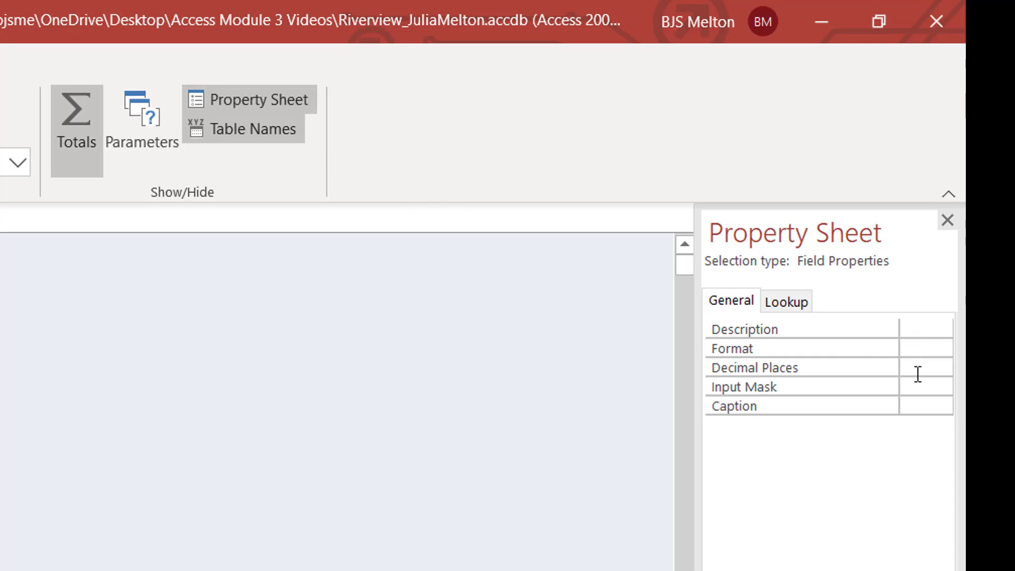
pyautogui.click(918, 405)
pyautogui.write('Average Invoice Amt:InvoiceAmt')
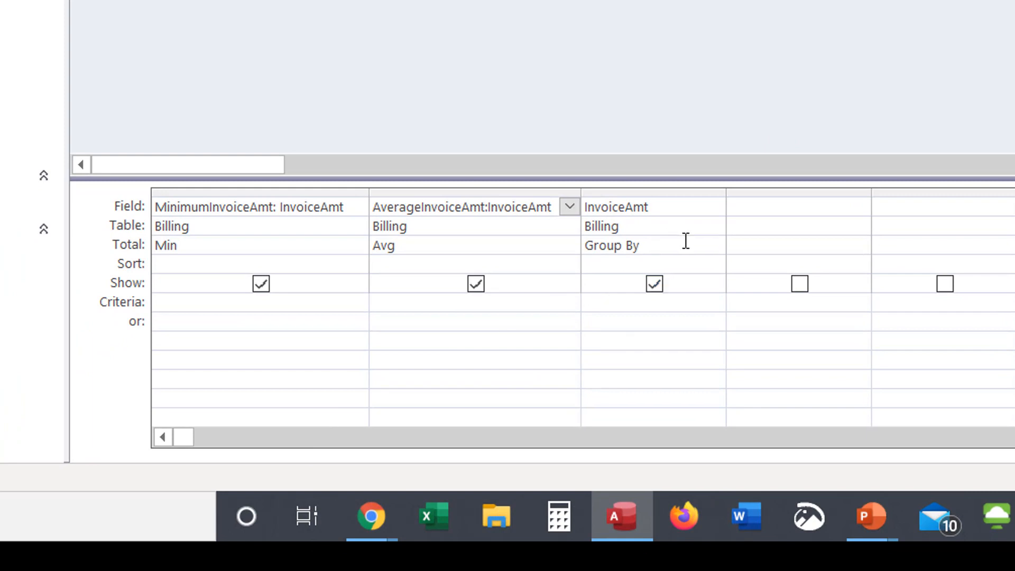
# Set the third InvoiceAmt column's Total function to Max and name it MaximumInvoiceAmt, with a colon before the InvoiceAmt source field.
pyautogui.click(683, 243)
pyautogui.click(715, 246)
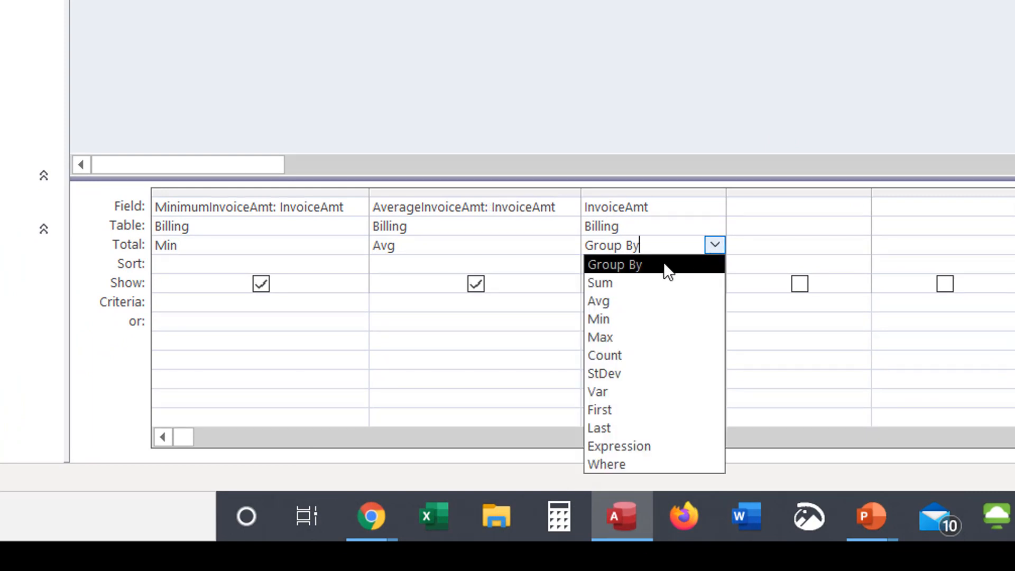
pyautogui.click(640, 341)
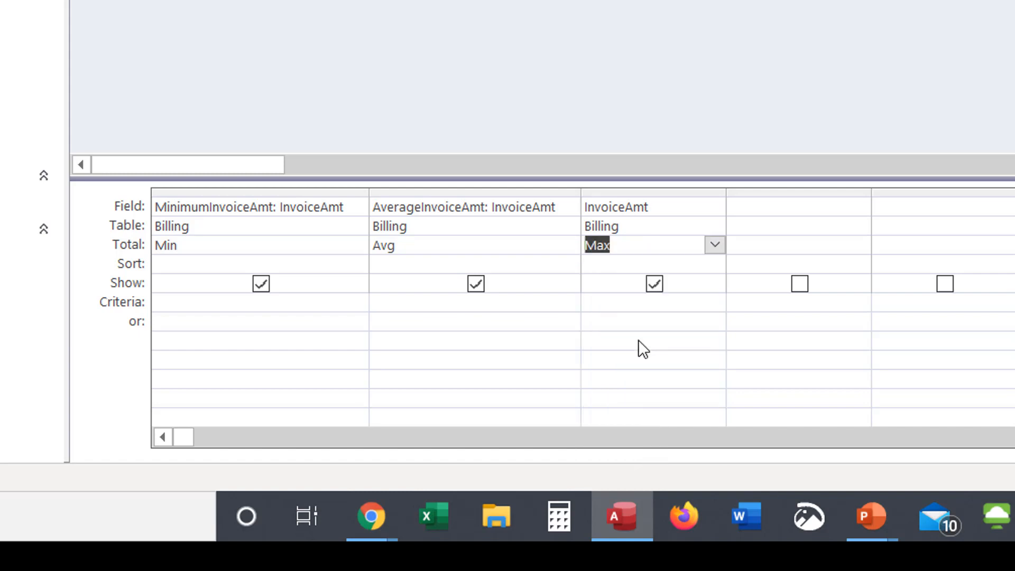
pyautogui.click(588, 207)
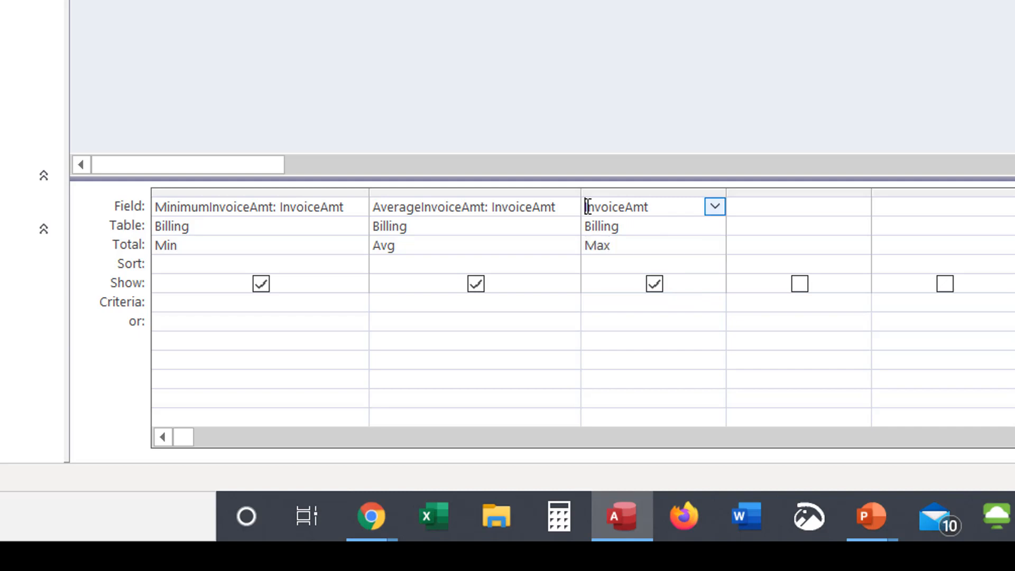
pyautogui.write('Ma')
pyautogui.write('ximumIn')
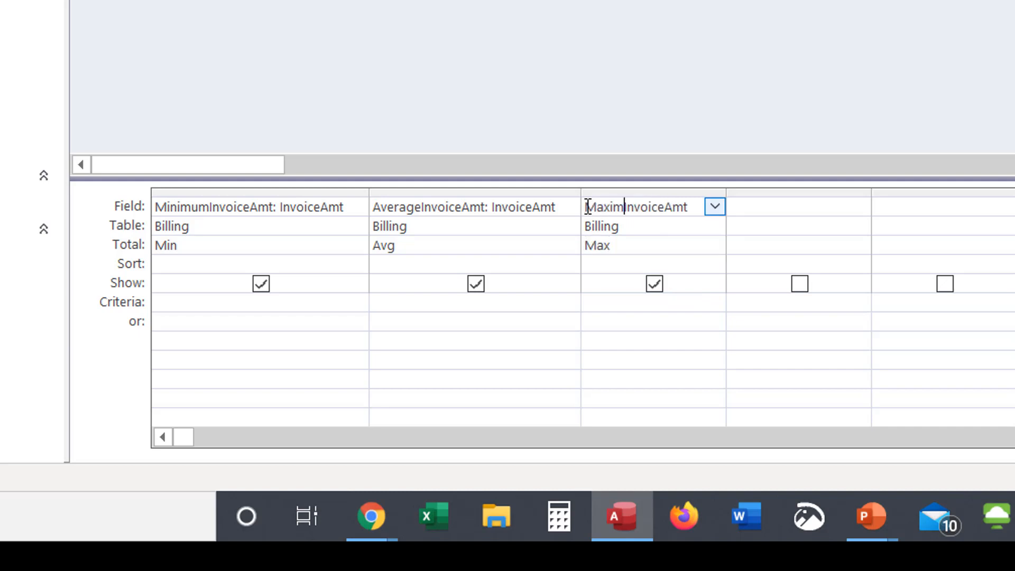
pyautogui.write('voice')
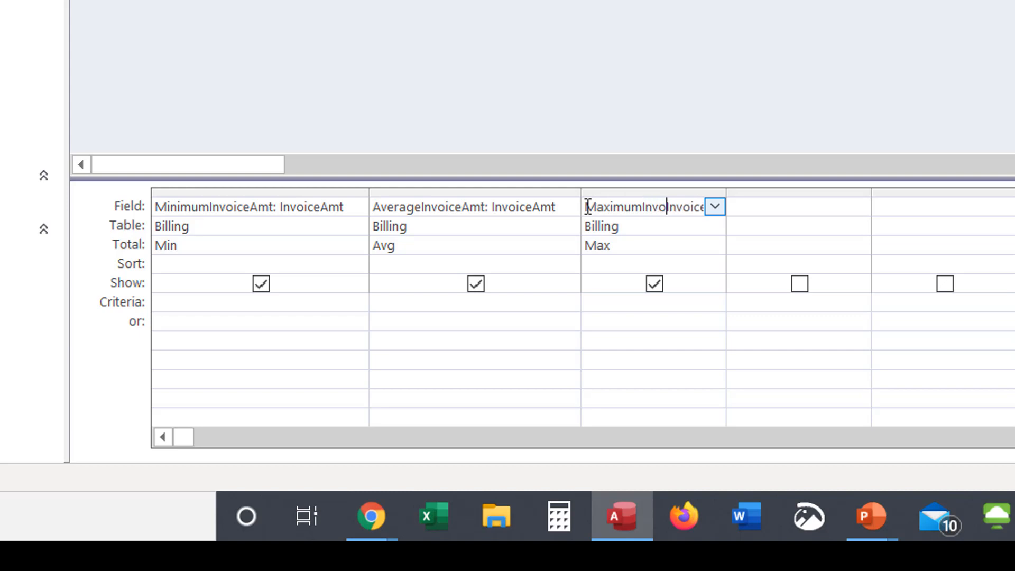
pyautogui.write('Amt:Invoi')
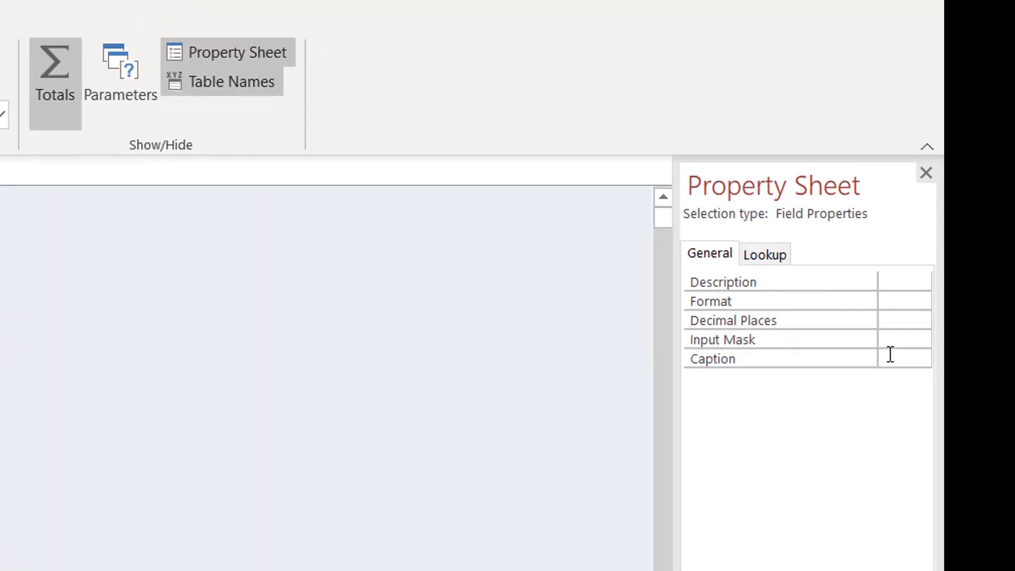
# Try to set the caption of the third column to Maximum Invoice Amt in the field properties.
pyautogui.click(884, 359)
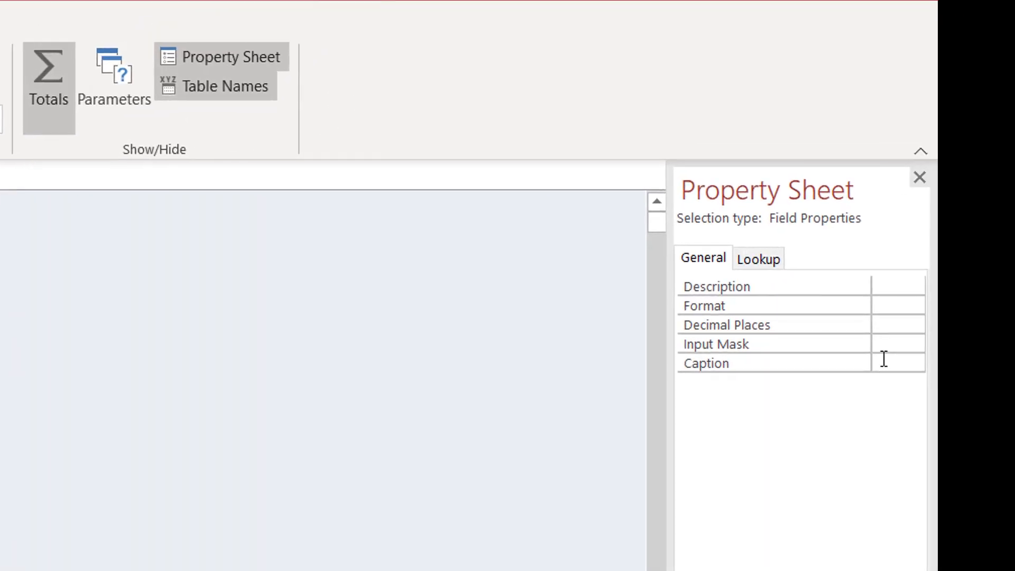
pyautogui.write('Maximum')
pyautogui.write(' Invoice ')
pyautogui.write('Amt')
# Run the query and fit the widths of the minimum, average and maximum invoice columns to their content.
pyautogui.click(49, 59)
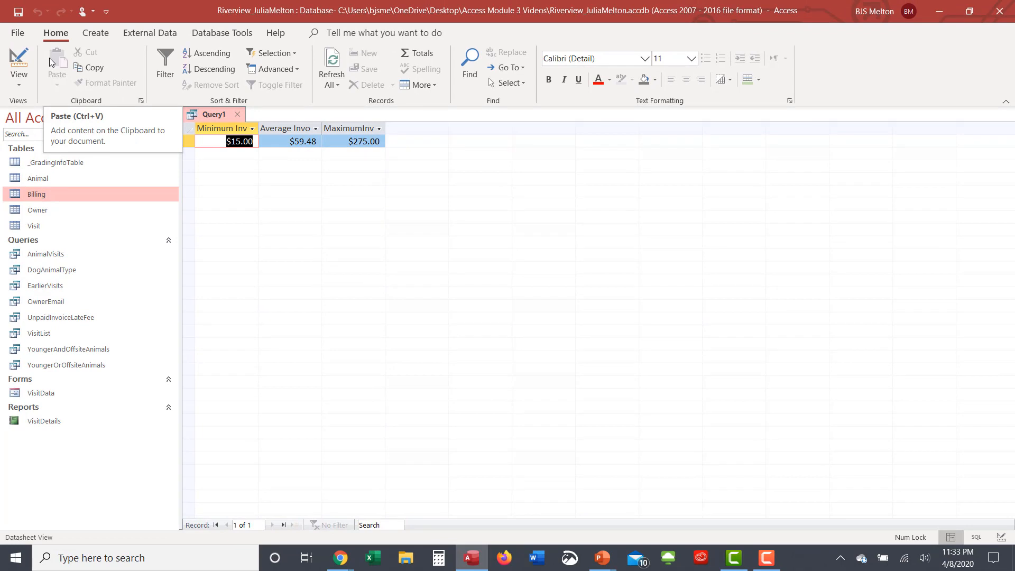
pyautogui.doubleClick(259, 131)
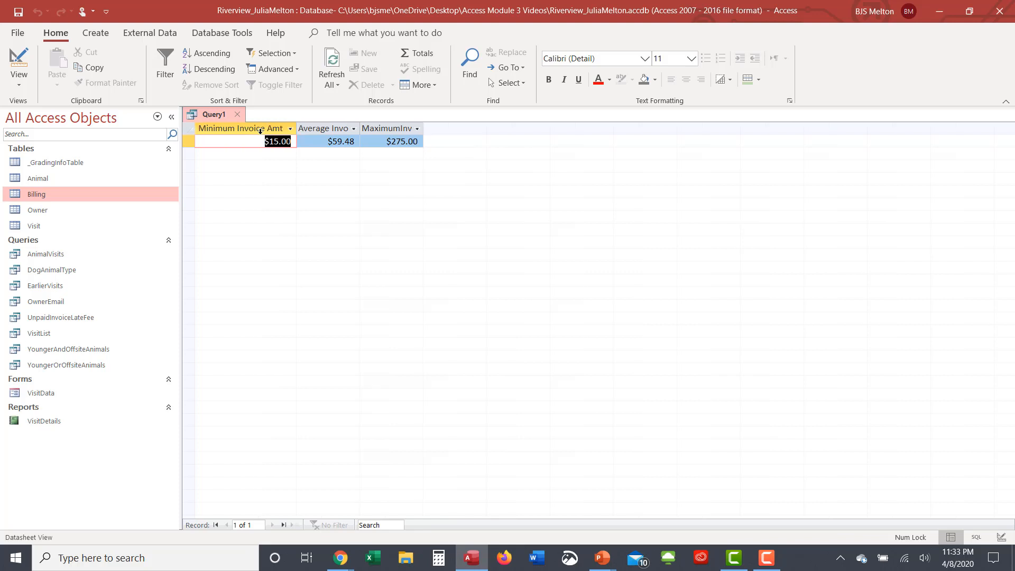
pyautogui.doubleClick(360, 130)
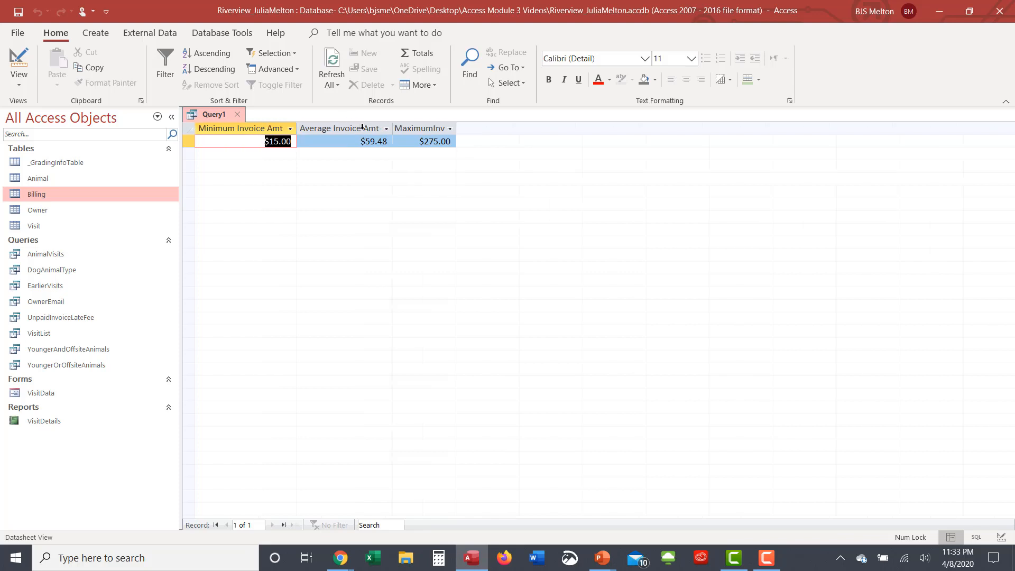
pyautogui.doubleClick(456, 128)
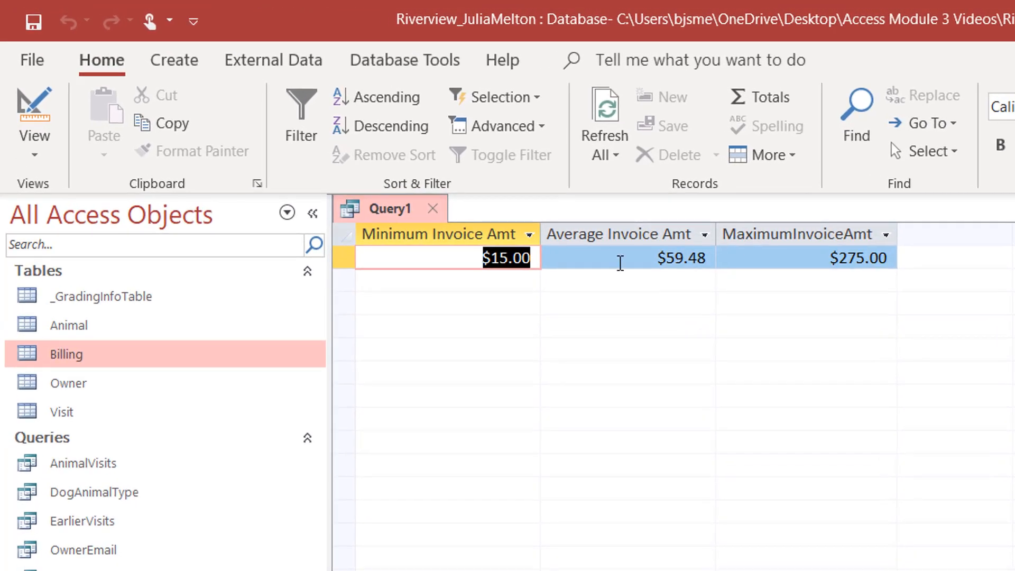
# Return to Design View and set the MaximumInvoiceAmt column's caption to Maximum Invoice Amt, checking it by reselecting the column.
pyautogui.click(33, 154)
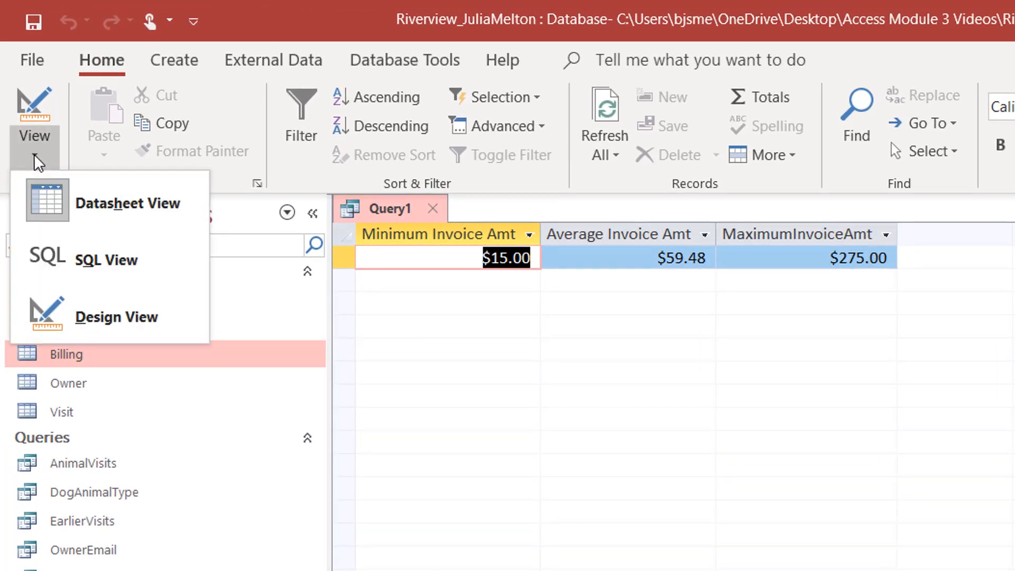
pyautogui.click(87, 321)
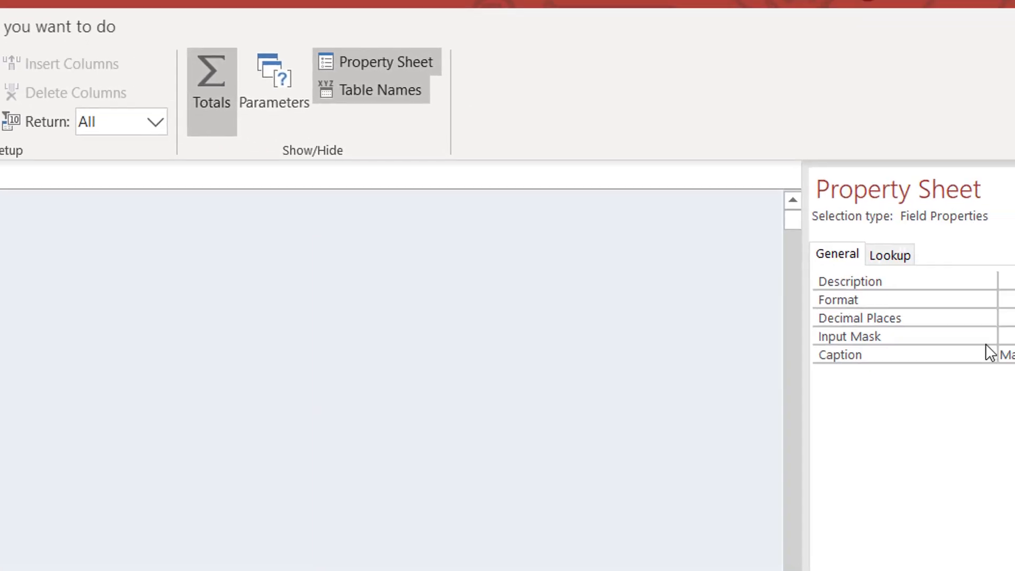
pyautogui.write('mum')
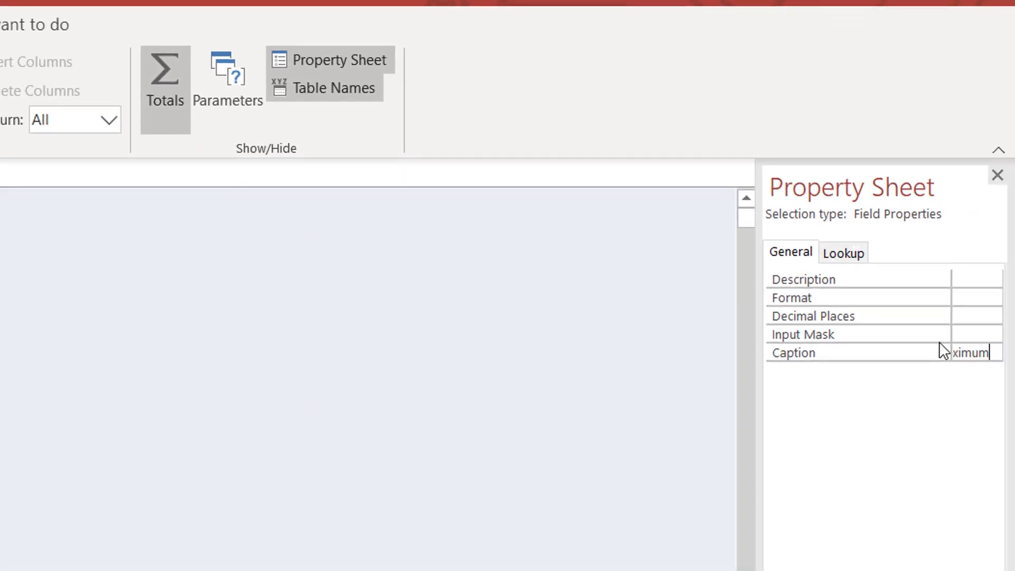
pyautogui.write(' Invoice ')
pyautogui.write('Amt')
pyautogui.click(212, 371)
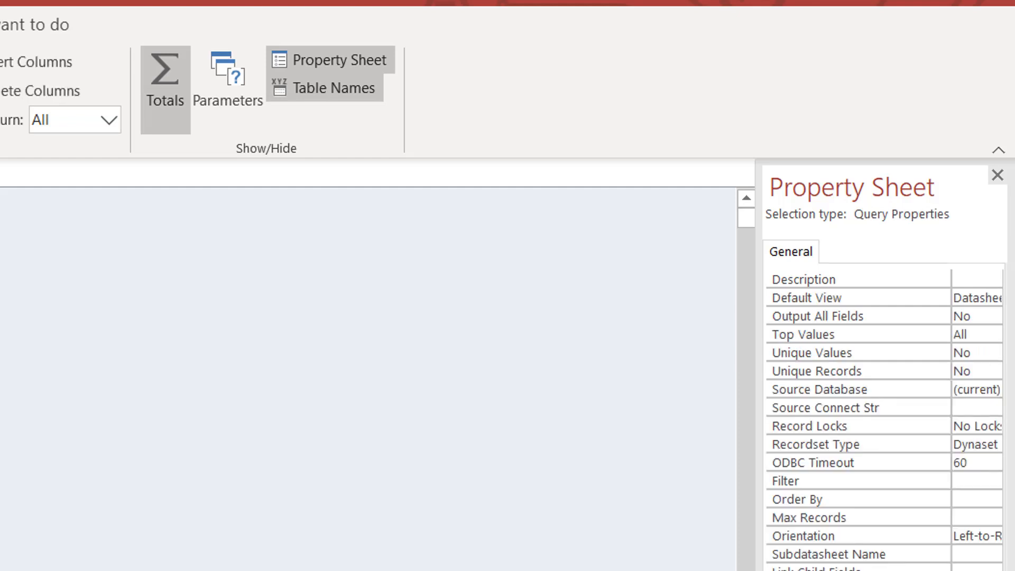
pyautogui.click(5, 565)
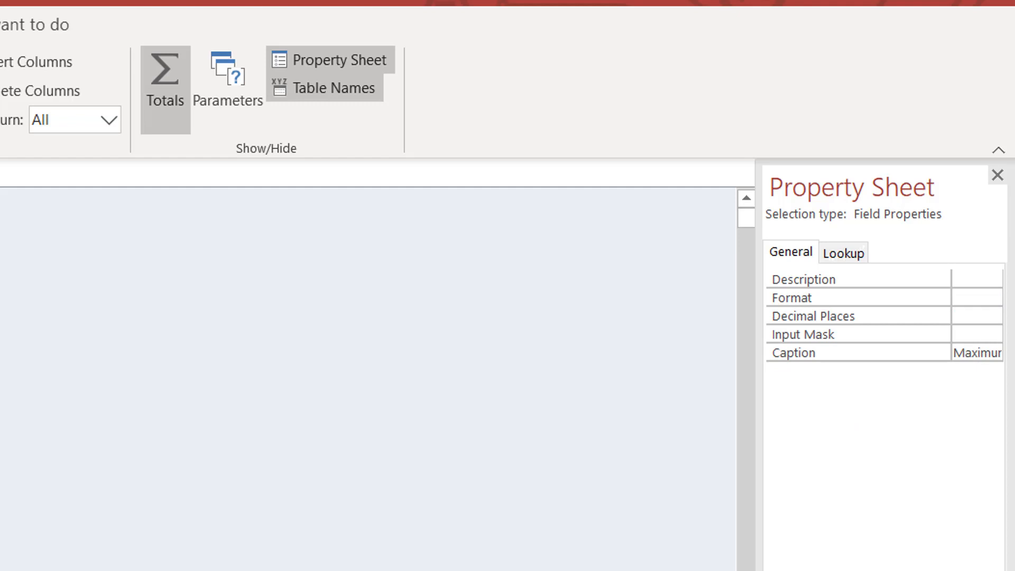
# Run the query again and save it as InvoiceAmtStatistics.
pyautogui.click(82, 154)
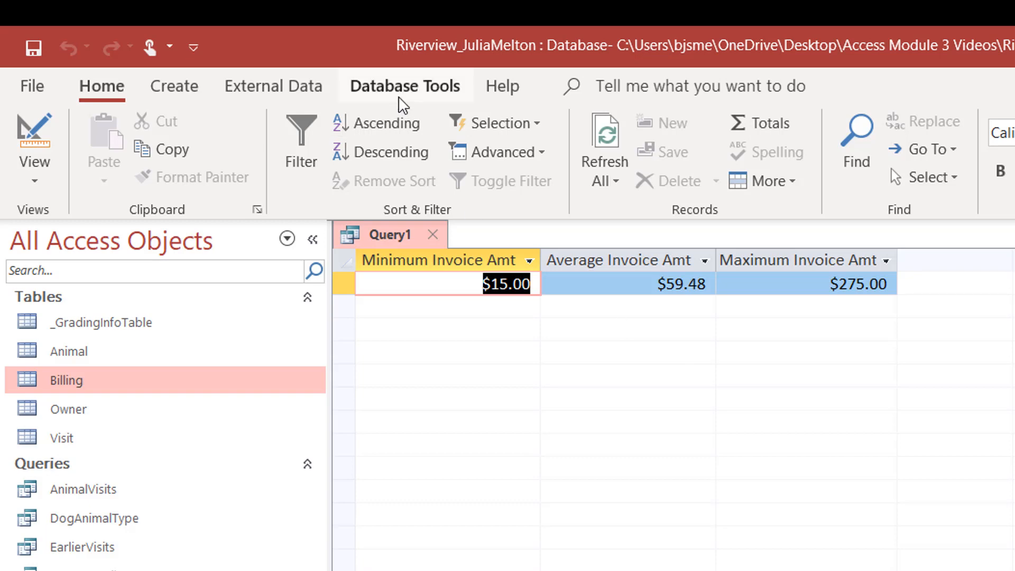
pyautogui.click(34, 48)
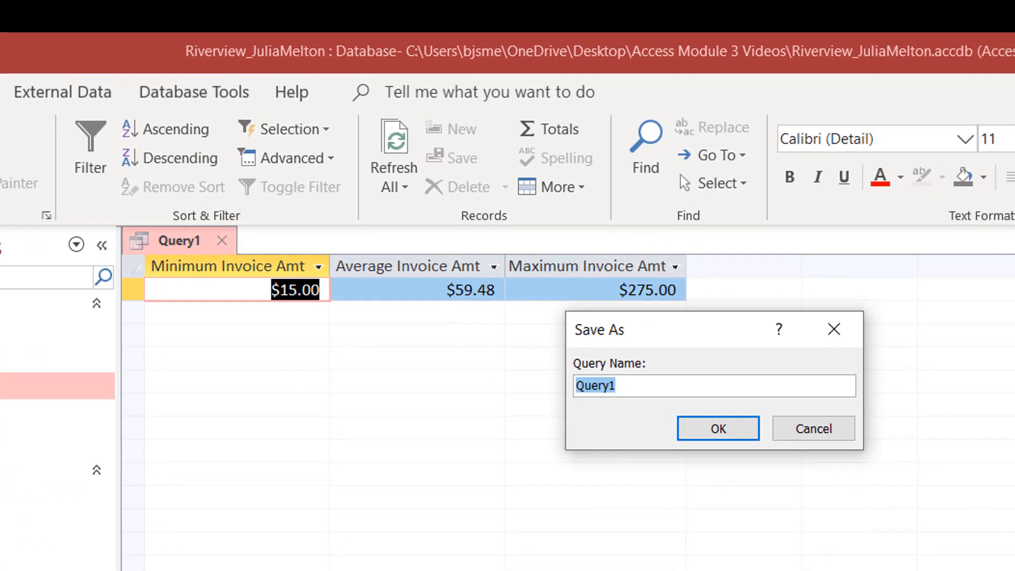
pyautogui.write('Invoice')
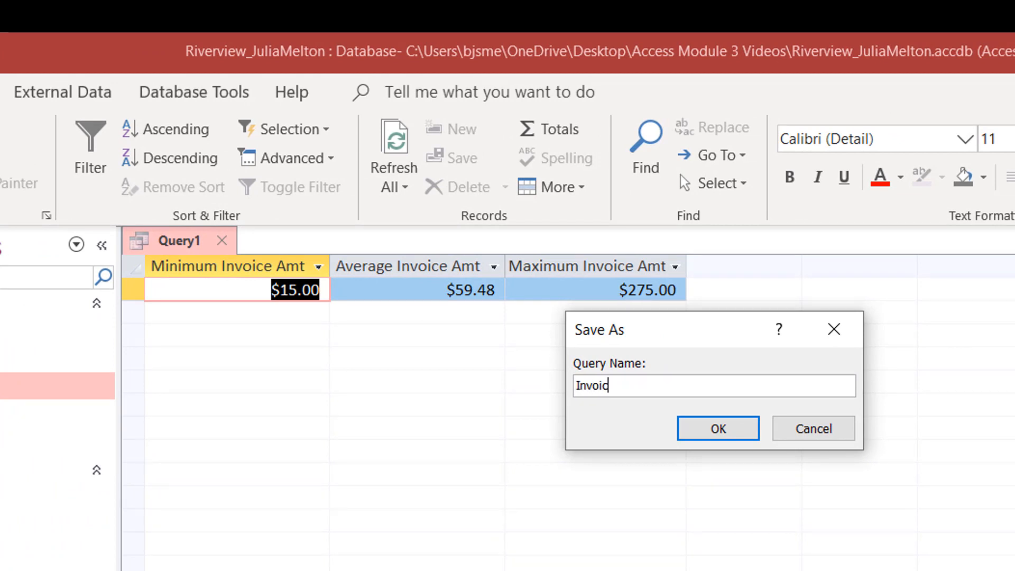
pyautogui.write('AmtStatistics')
pyautogui.press('Return')
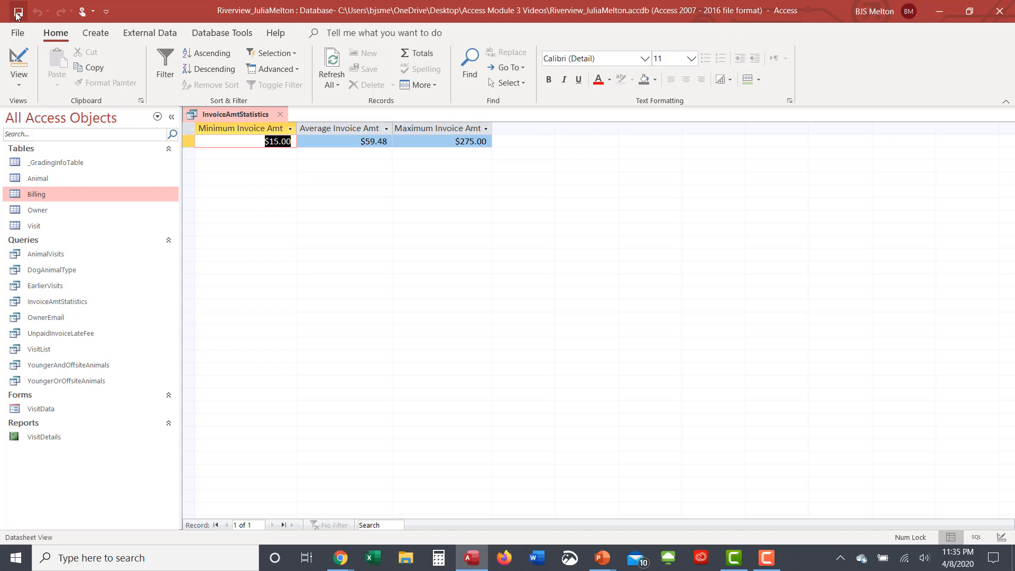
# Return to Design View and start saving the current InvoiceAmtStatistics query as a new database object.
pyautogui.click(24, 85)
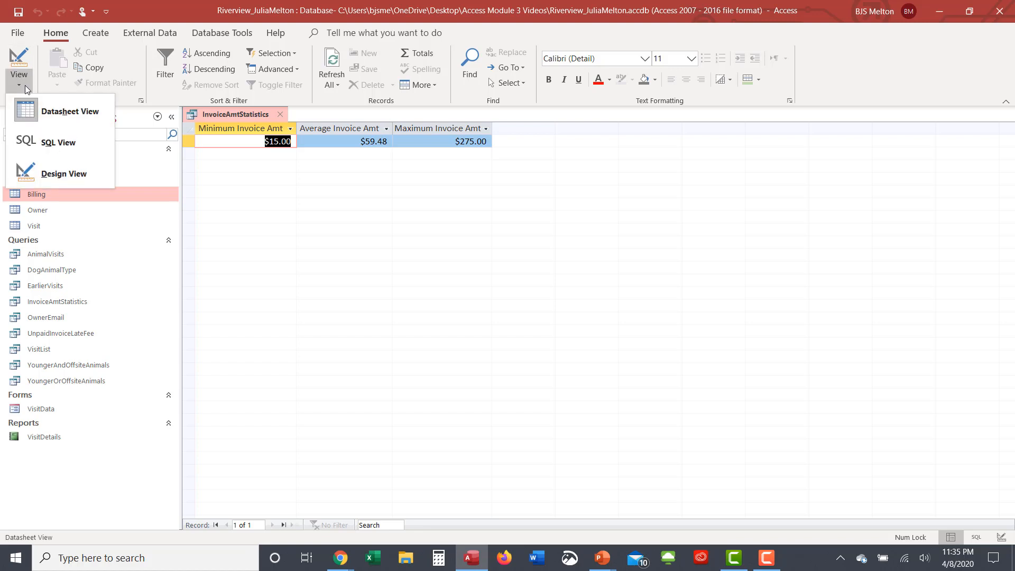
pyautogui.click(57, 174)
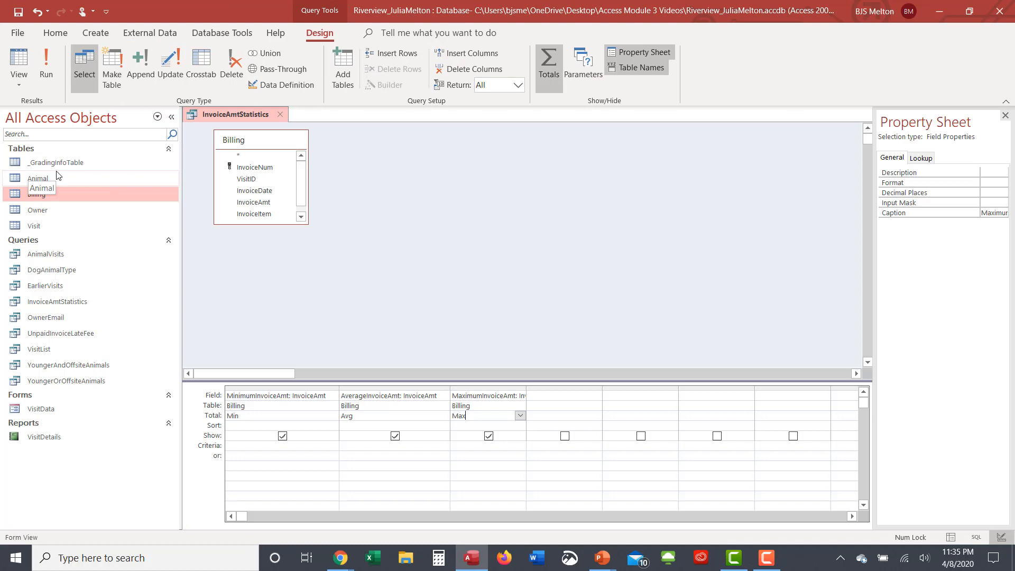
pyautogui.click(21, 36)
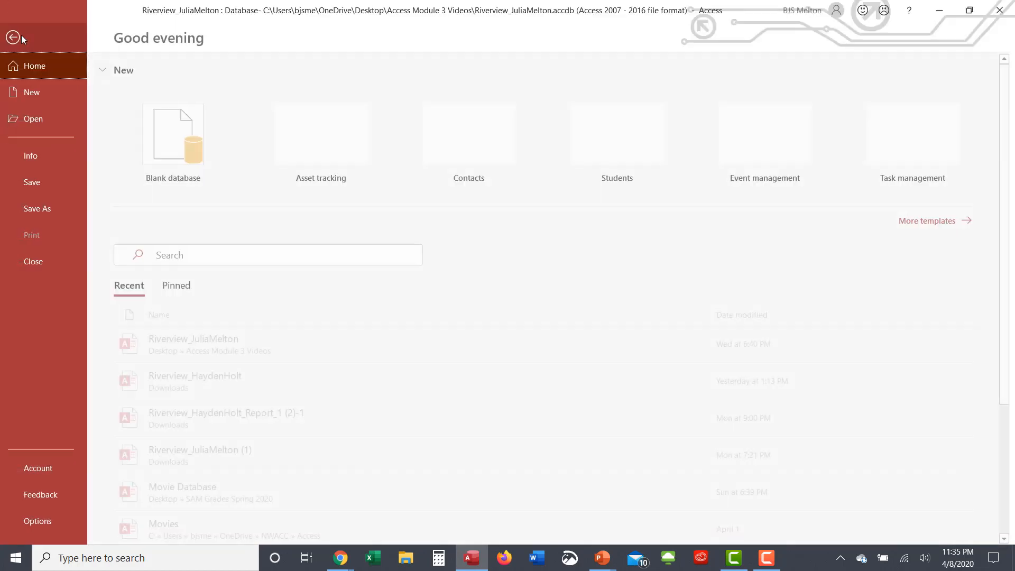
pyautogui.click(52, 213)
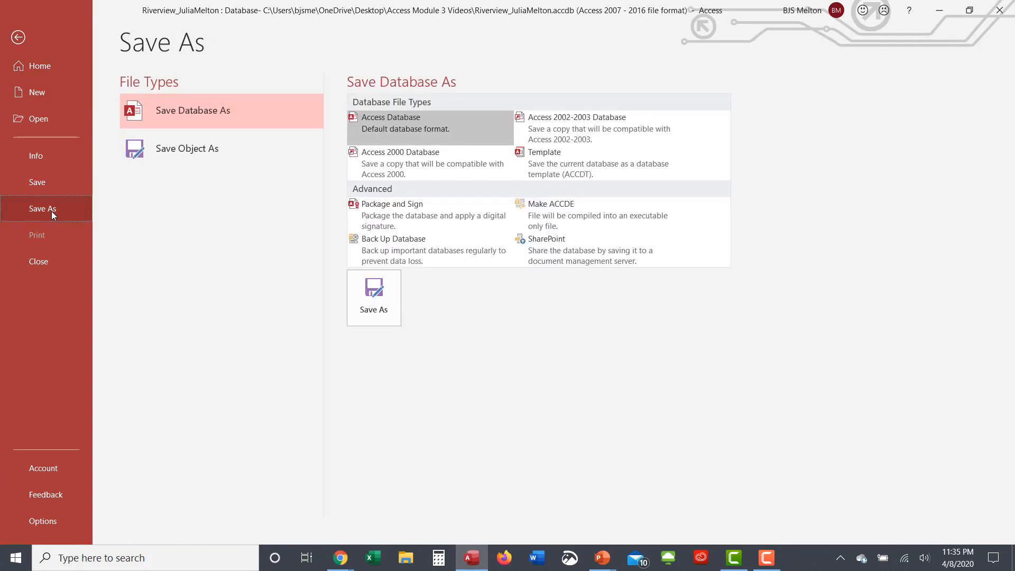
pyautogui.click(205, 149)
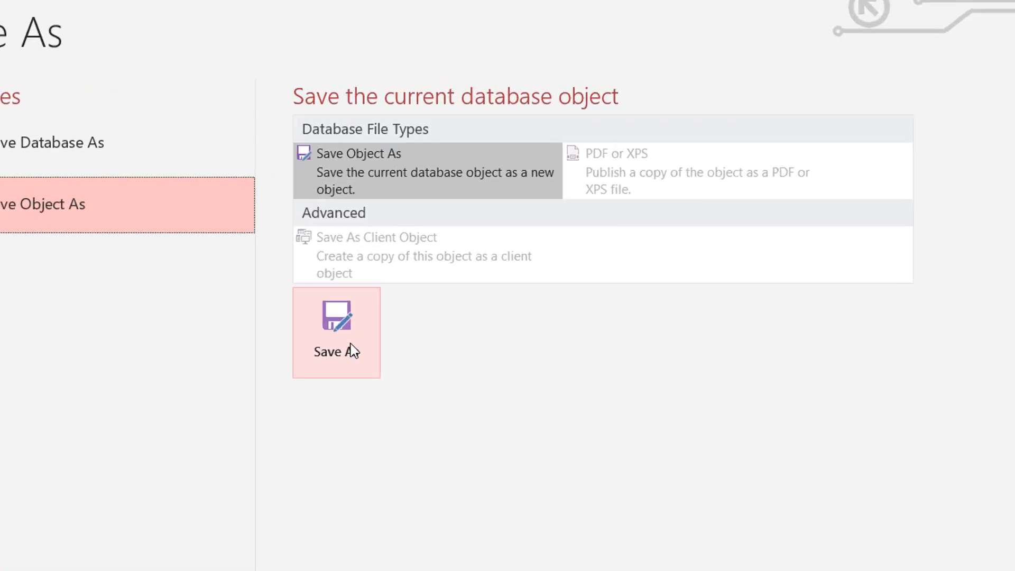
pyautogui.click(353, 351)
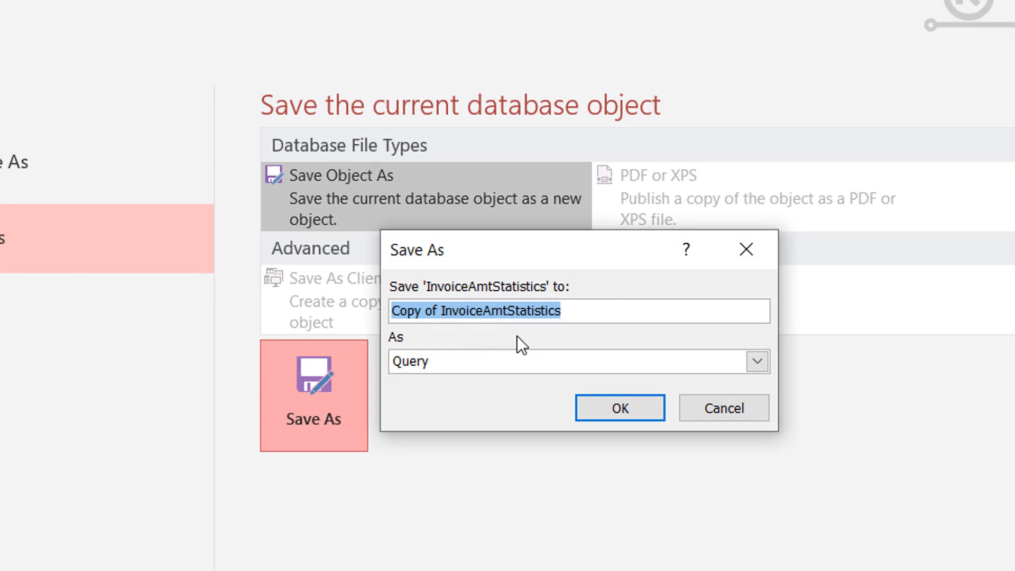
# Name the copy InvoiceAmtStatisticsByOffsite and save it as a query.
pyautogui.click(439, 311)
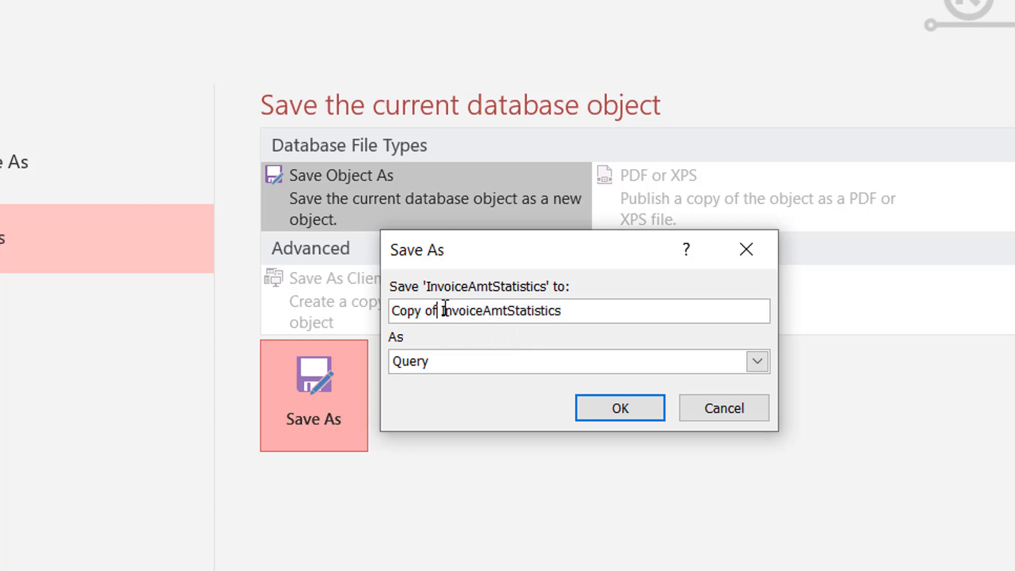
pyautogui.press('BackSpace')
pyautogui.press('BackSpace')
pyautogui.press('BackSpace')
pyautogui.press('BackSpace')
pyautogui.press('BackSpace')
pyautogui.press('BackSpace')
pyautogui.press('BackSpace')
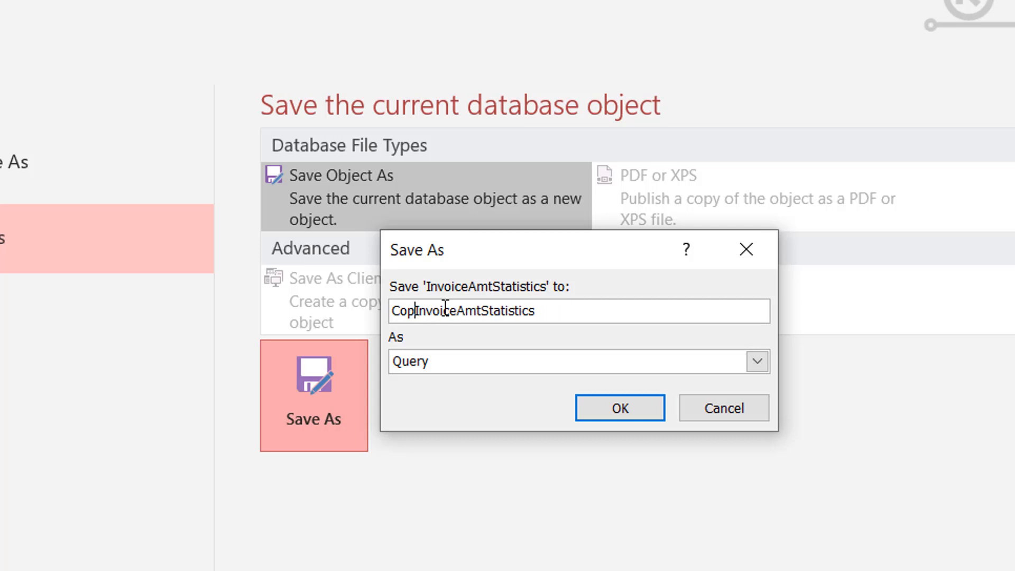
pyautogui.press('BackSpace')
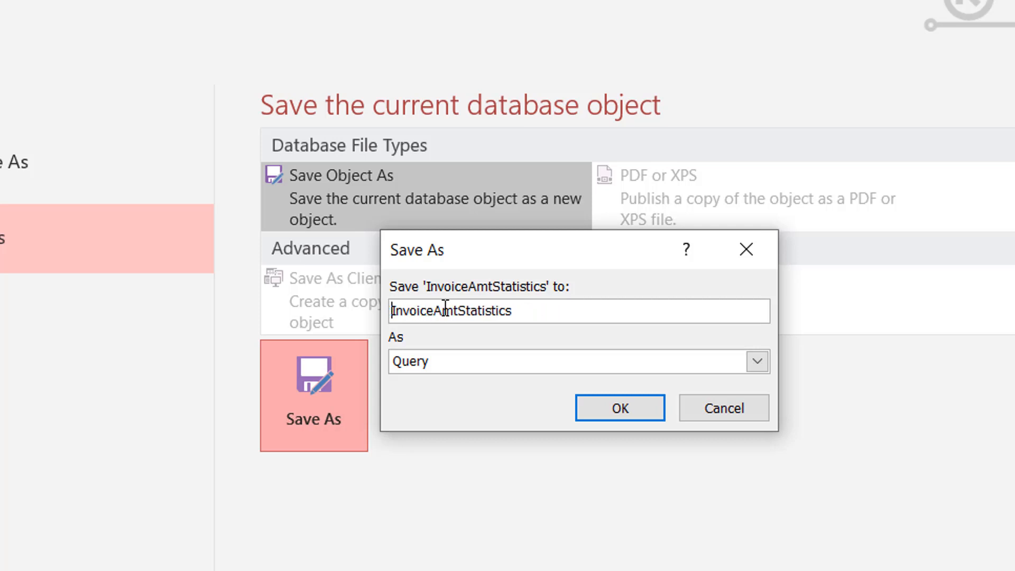
pyautogui.click(542, 308)
pyautogui.write('ByOffsite')
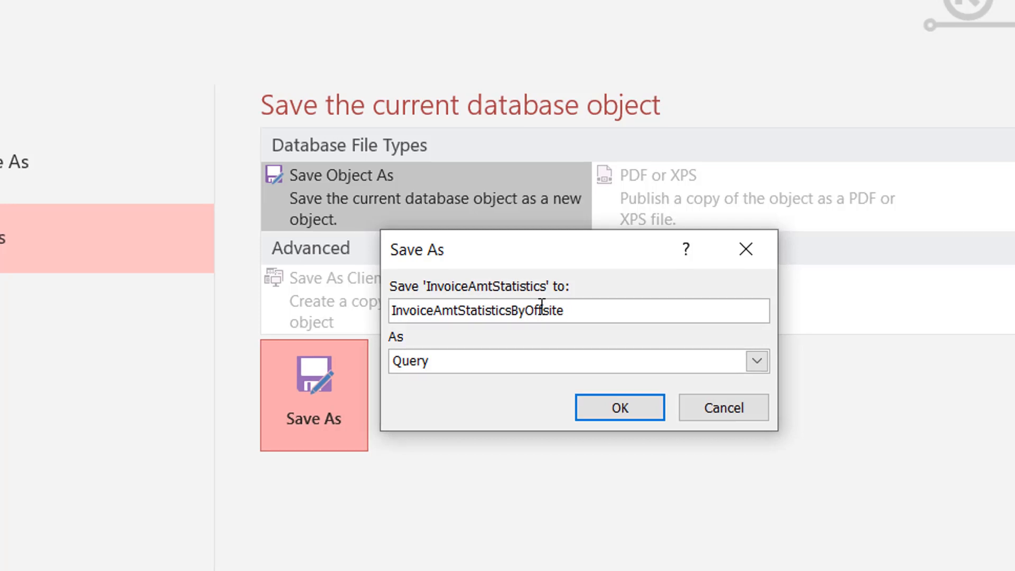
pyautogui.press('Return')
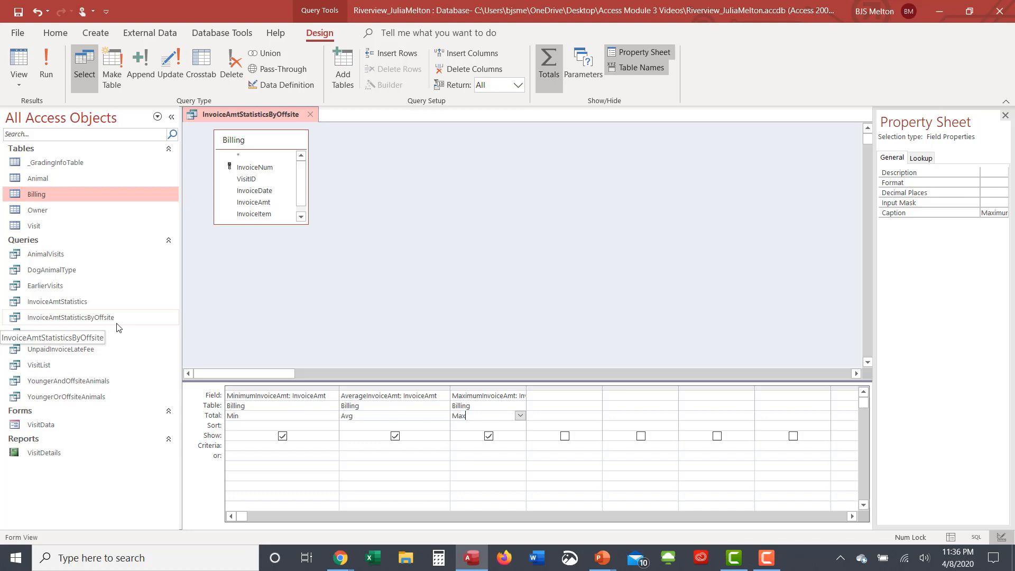
# Add the Visit table to the InvoiceAmtStatisticsByOffsite query design.
pyautogui.doubleClick(371, 127)
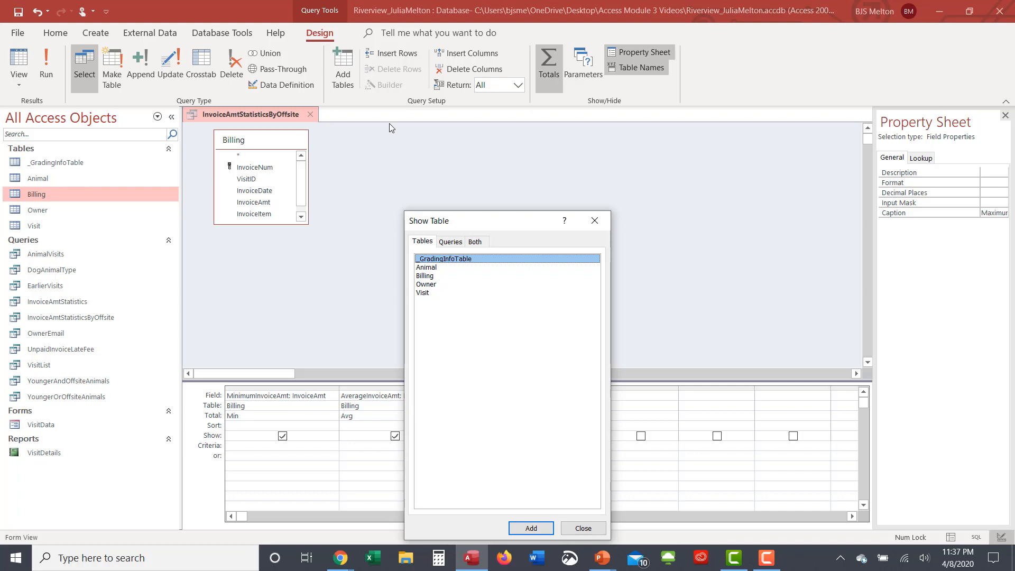
pyautogui.doubleClick(427, 295)
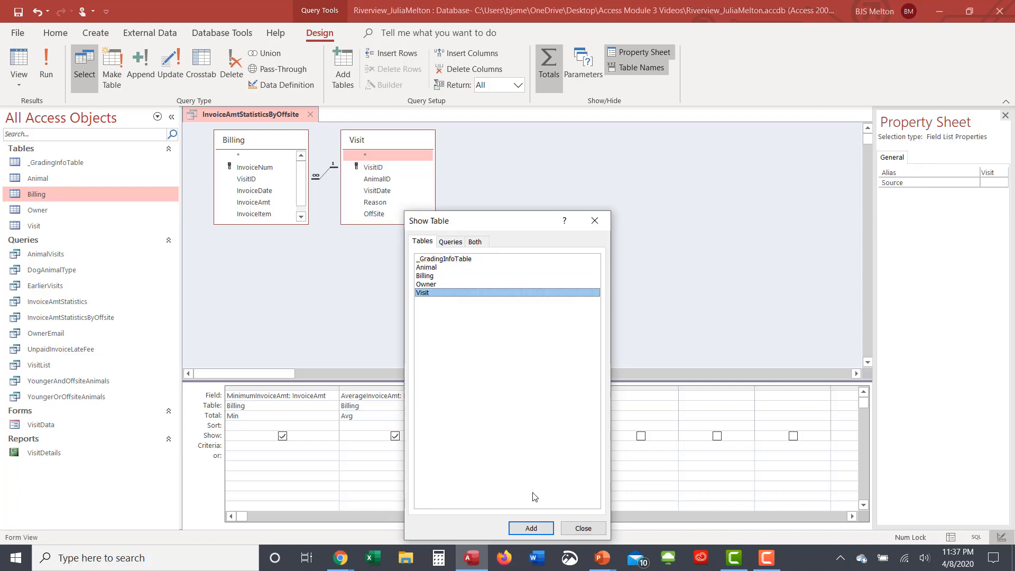
pyautogui.click(596, 220)
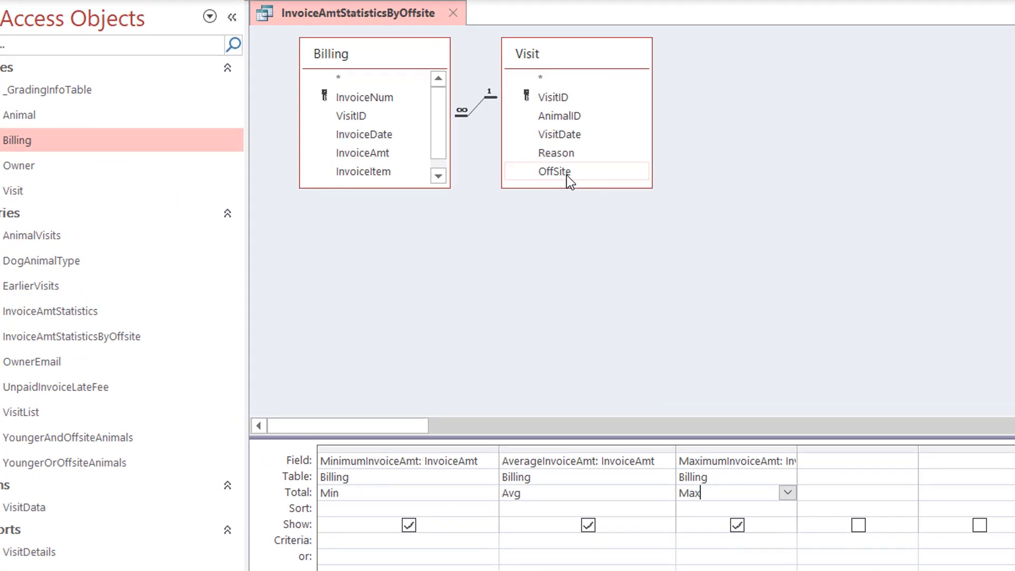
# Insert the Visit table's OffSite field as the first query column, run the query and close it.
pyautogui.moveTo(567, 176); pyautogui.dragTo(382, 473)
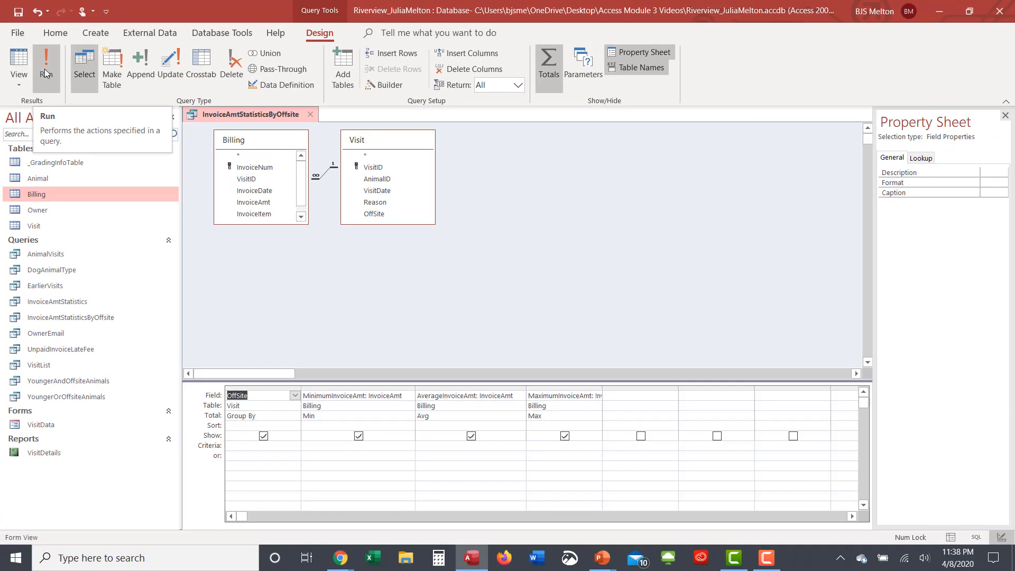
pyautogui.click(44, 69)
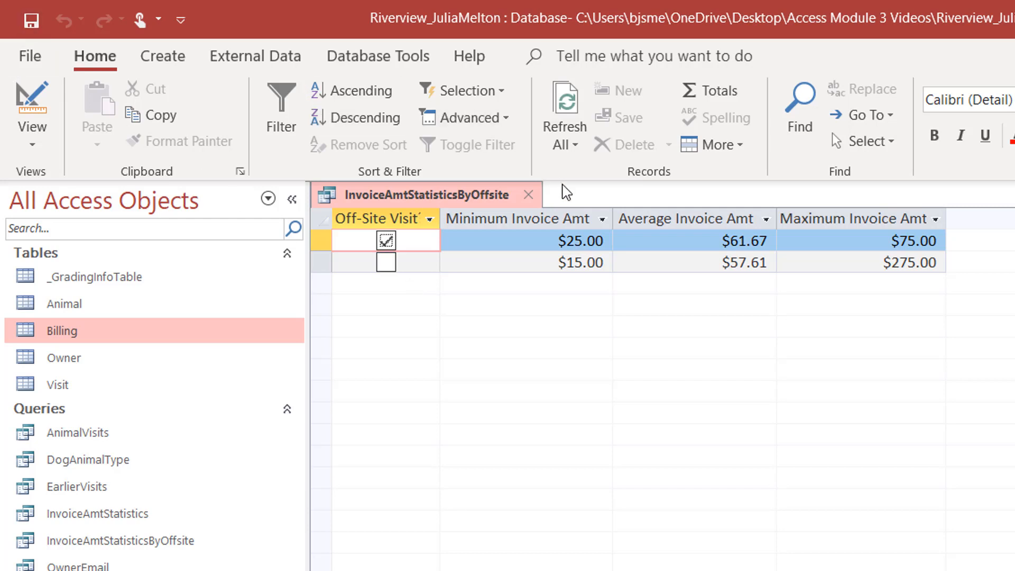
pyautogui.click(524, 196)
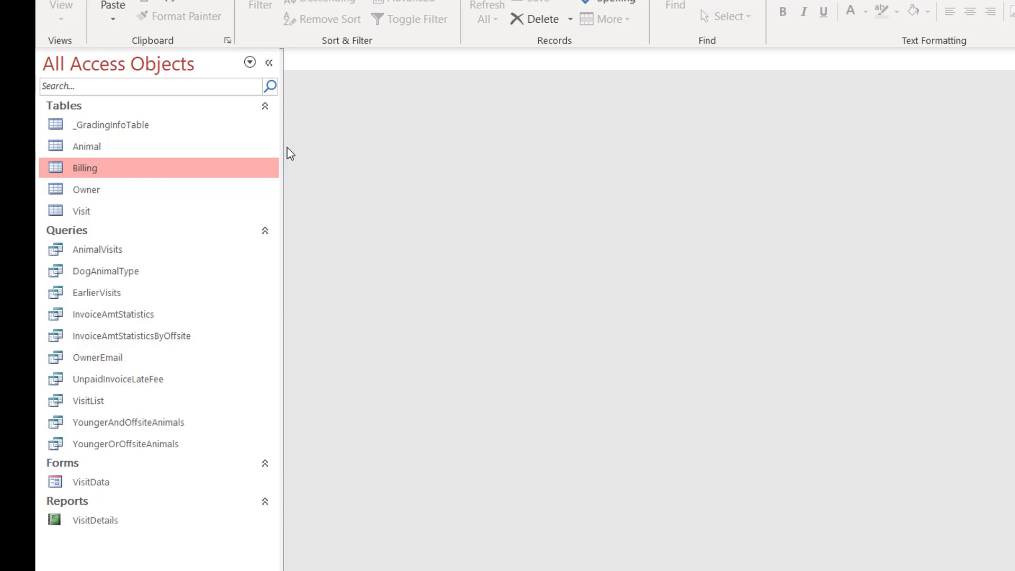
# Filter the Navigation Pane by group to show only the Tables.
pyautogui.click(251, 63)
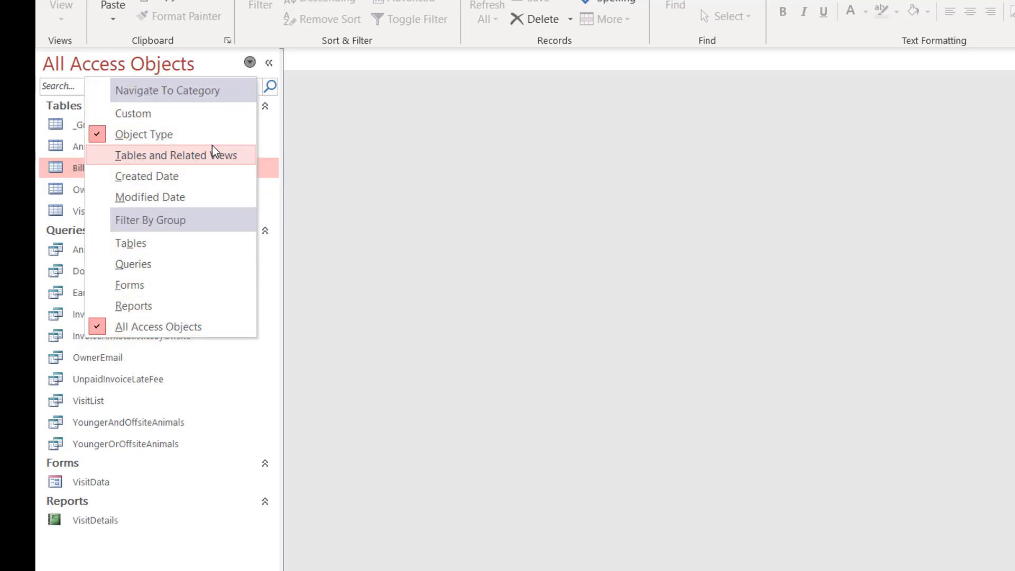
pyautogui.click(222, 247)
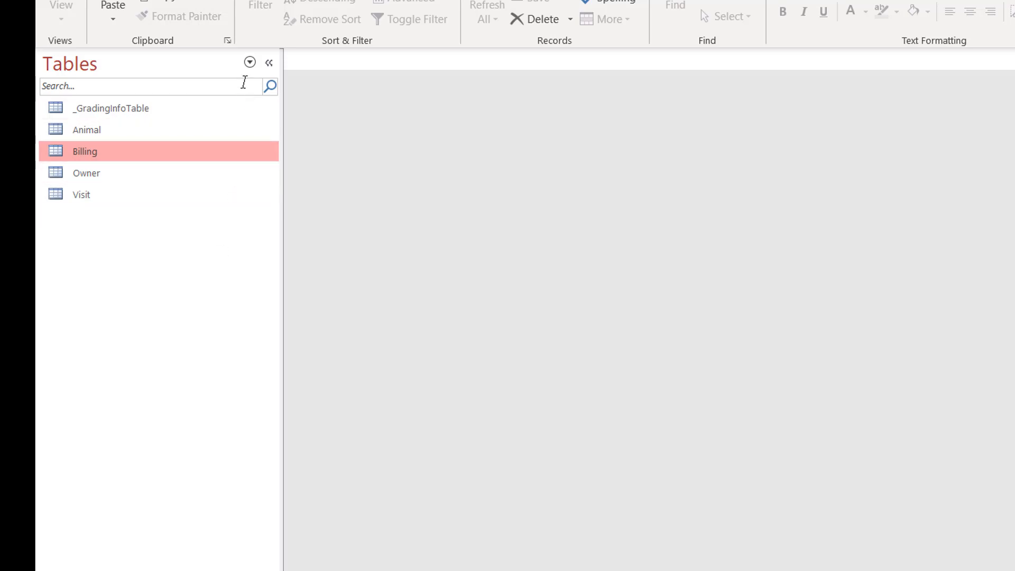
pyautogui.click(250, 63)
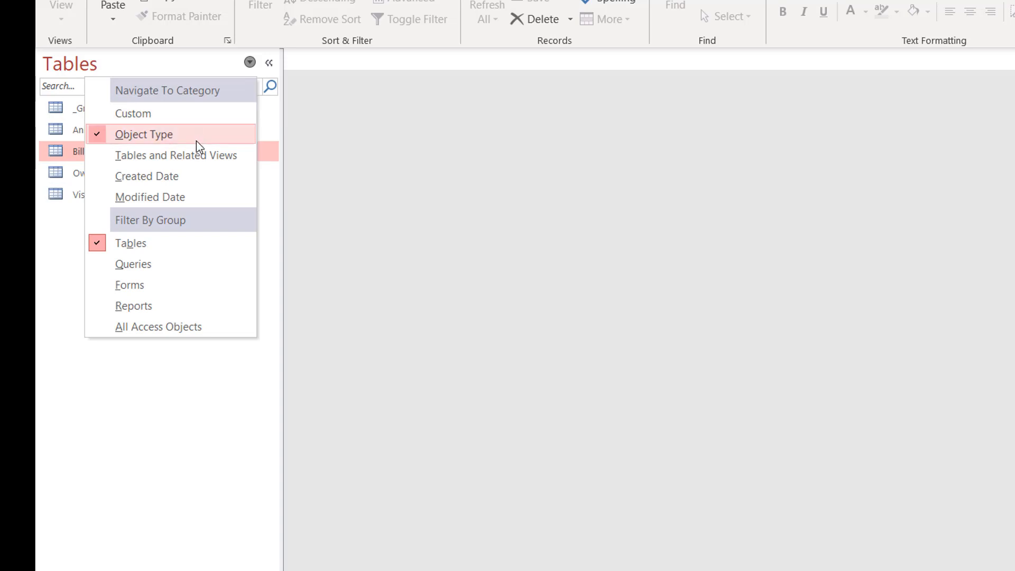
pyautogui.click(214, 246)
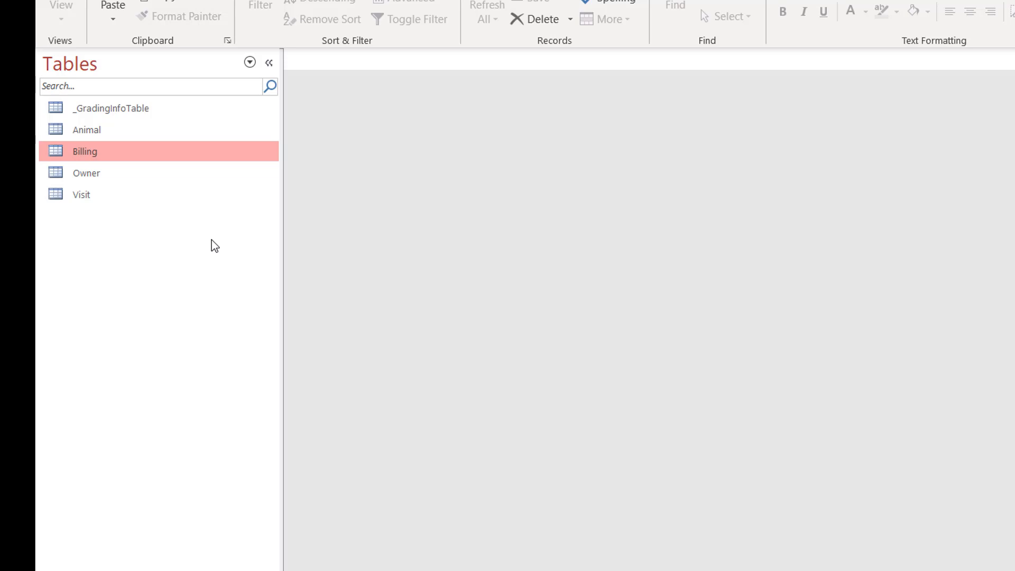
# Group the Navigation Pane by Tables and Related Views and filter it to the Owner table's objects.
pyautogui.click(250, 63)
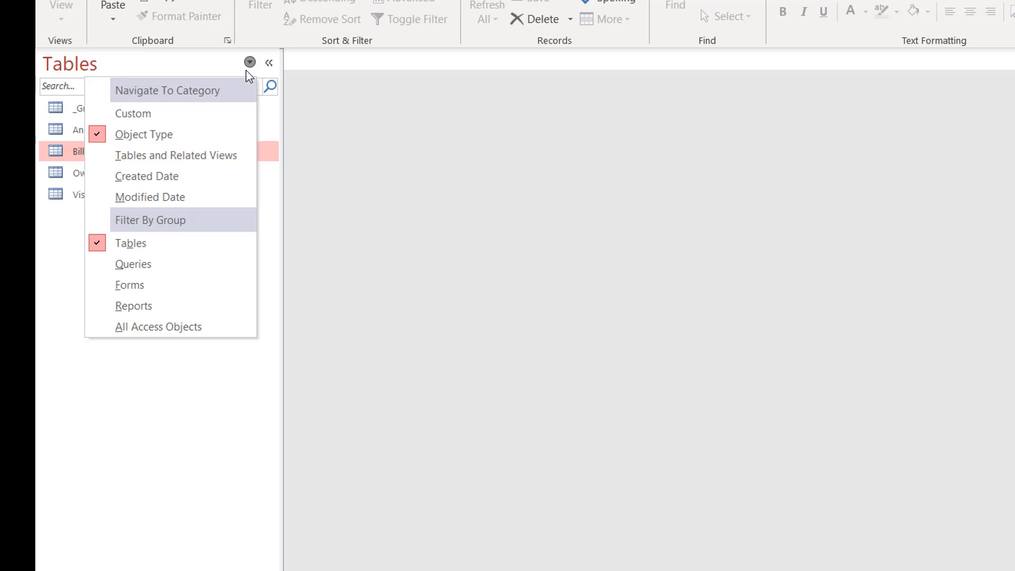
pyautogui.click(238, 157)
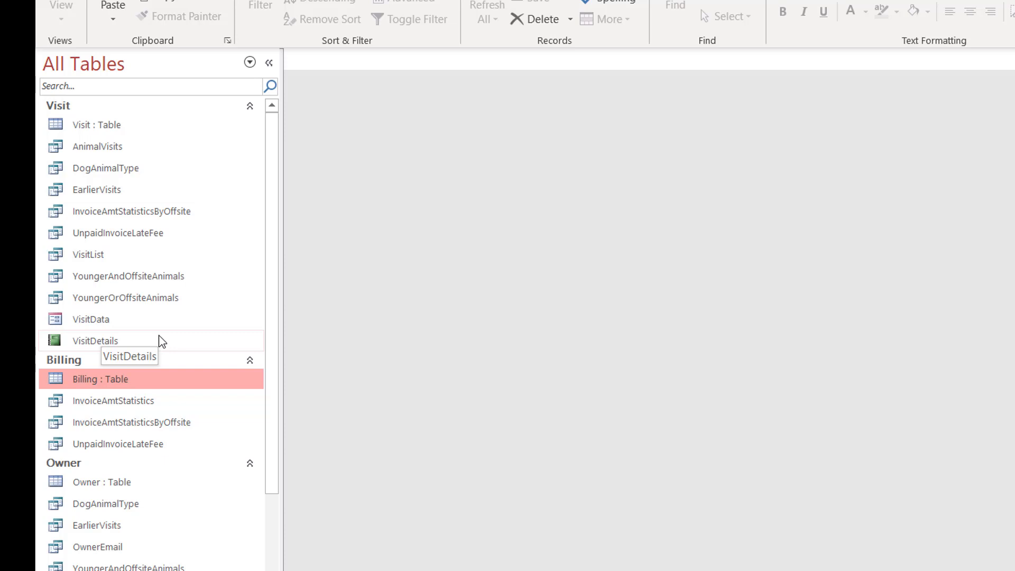
pyautogui.click(249, 64)
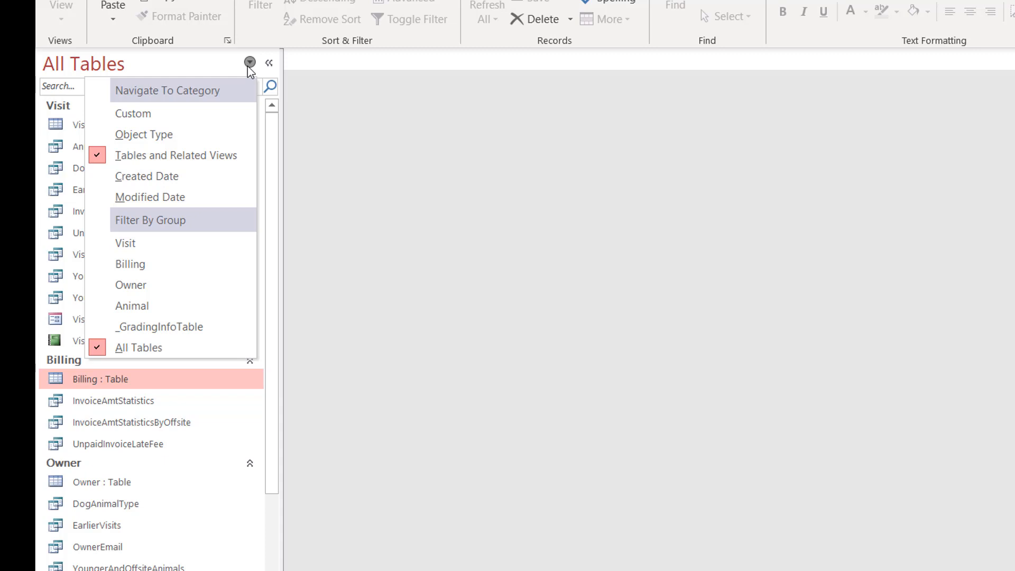
pyautogui.click(194, 286)
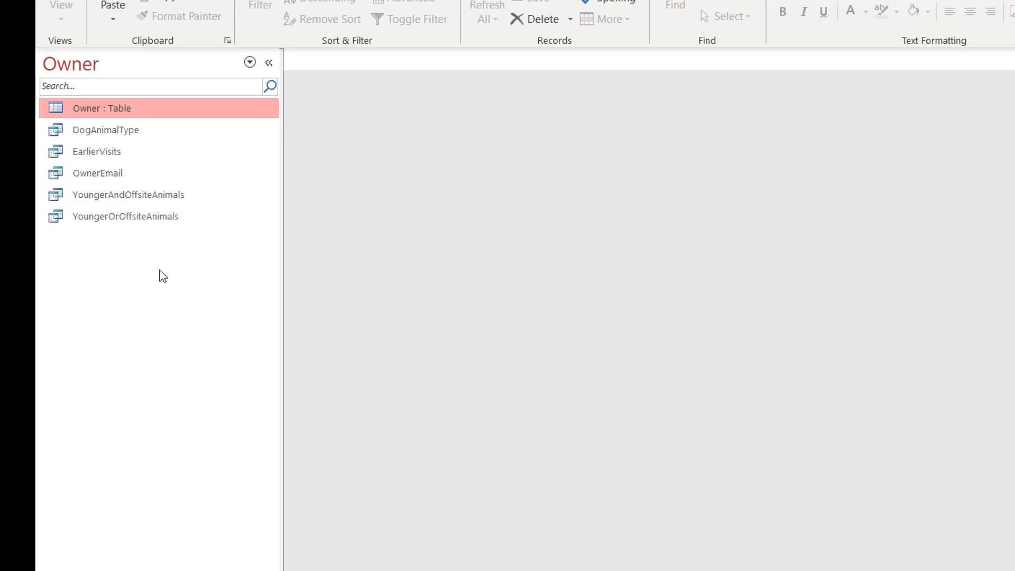
pyautogui.click(106, 214)
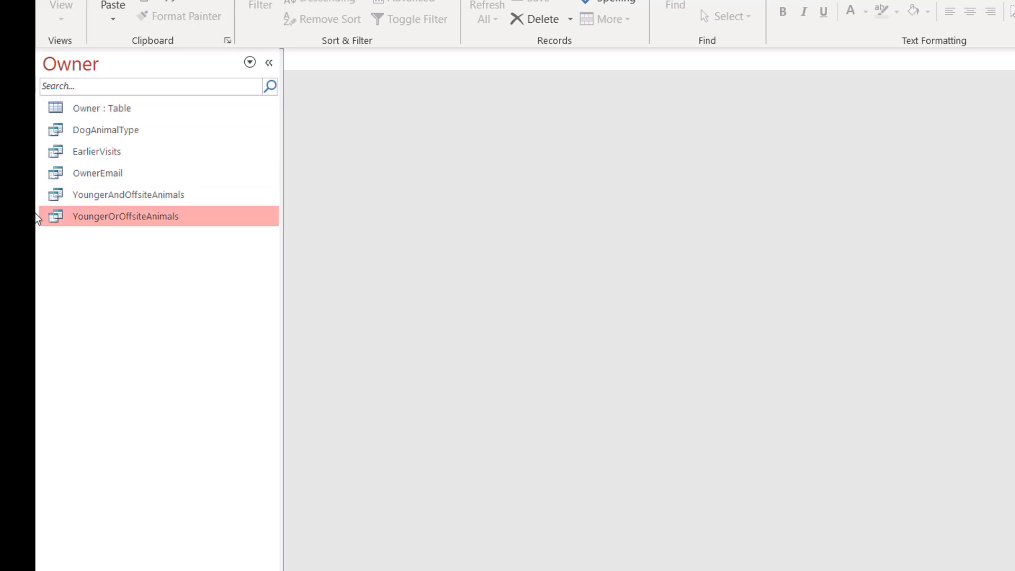
# Regroup the Navigation Pane by Object Type and show All Access Objects again.
pyautogui.click(250, 62)
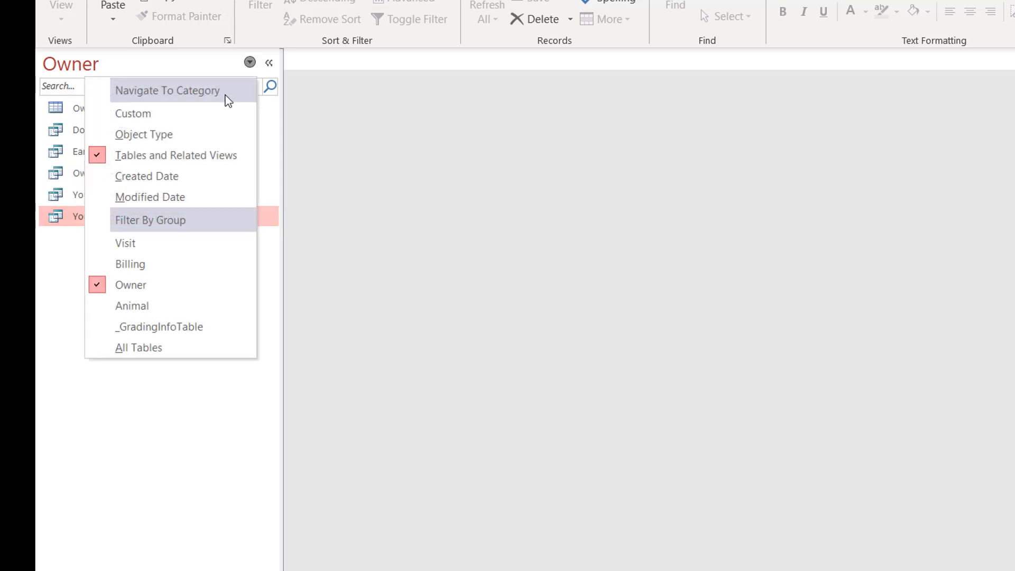
pyautogui.click(206, 138)
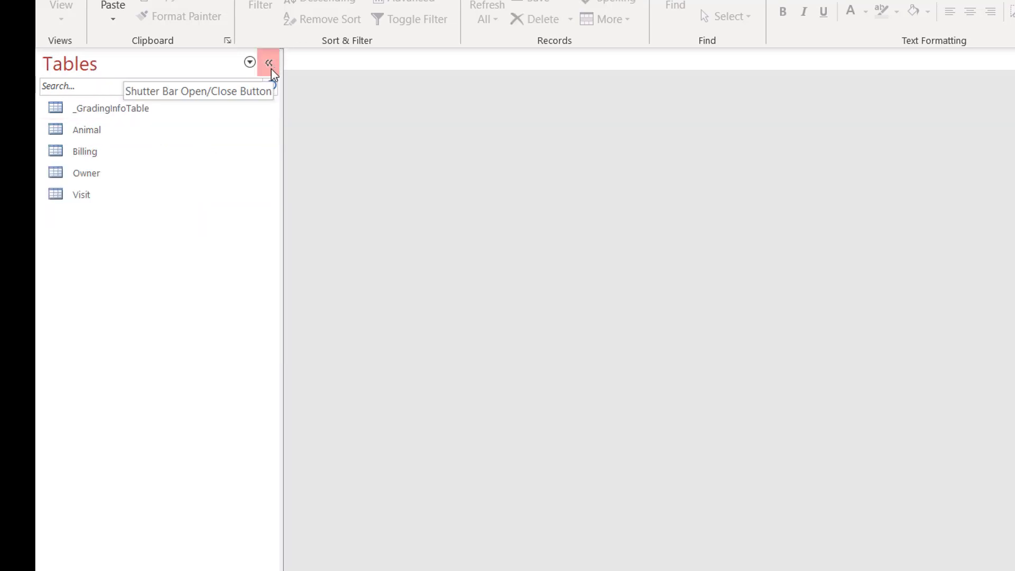
pyautogui.click(249, 62)
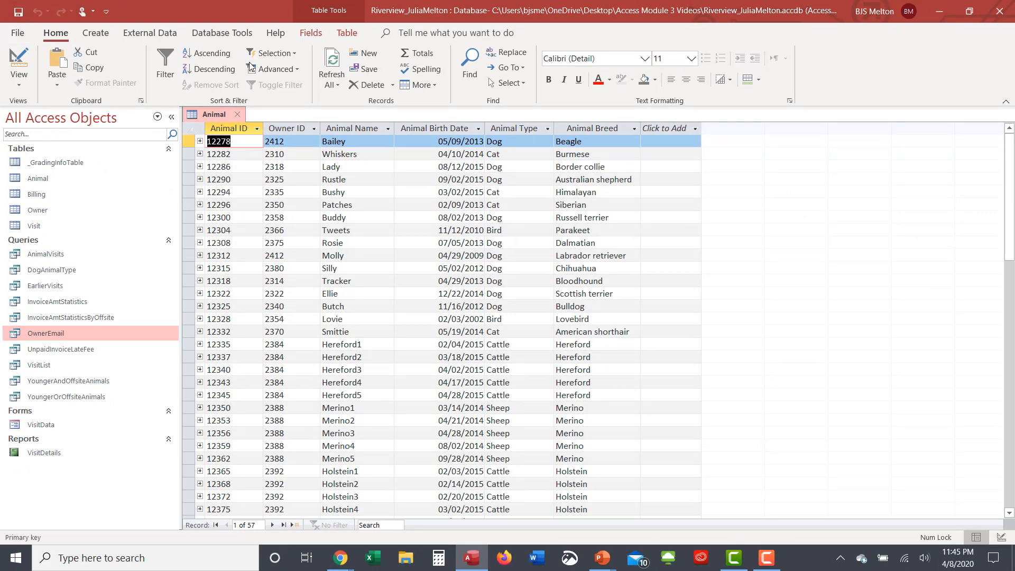
# Compact and repair the database and close Access, agreeing to empty the Clipboard.
pyautogui.click(230, 34)
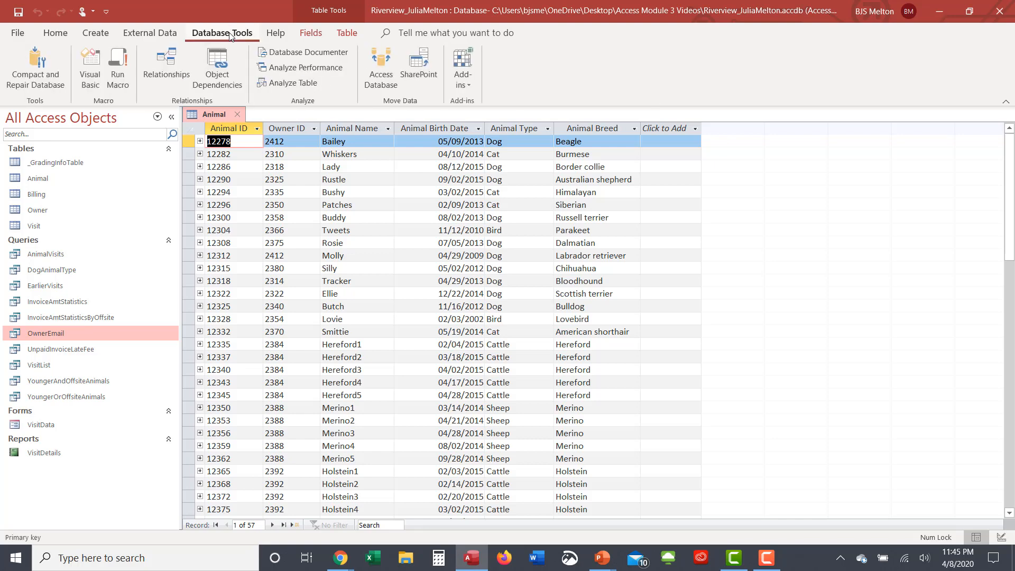
pyautogui.click(30, 84)
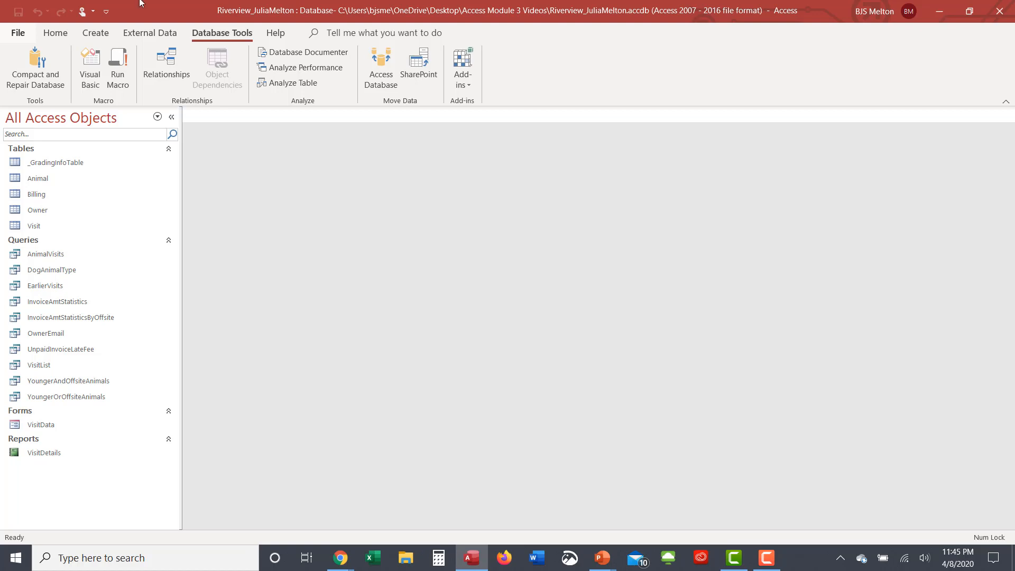
pyautogui.click(999, 17)
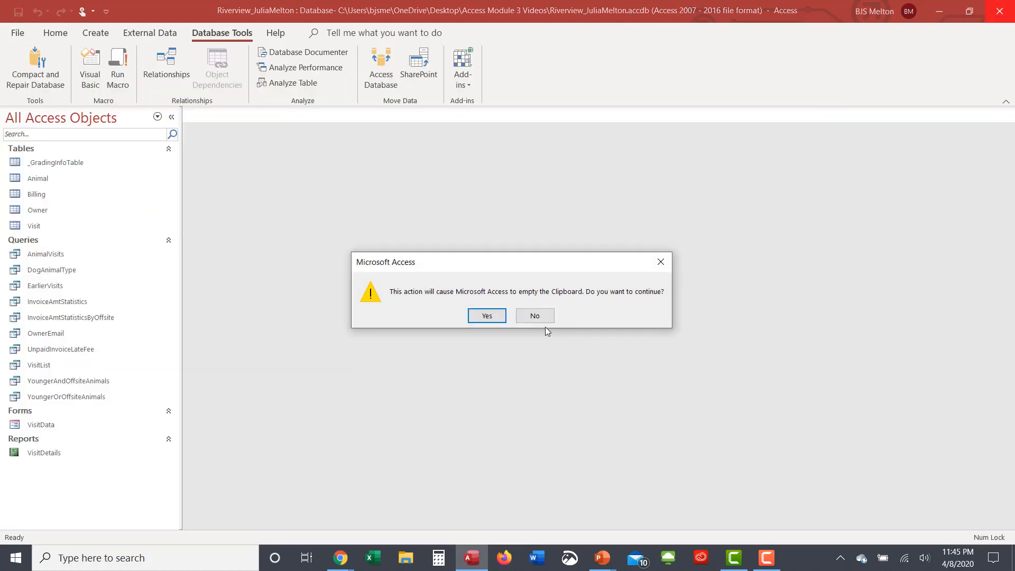
pyautogui.click(484, 316)
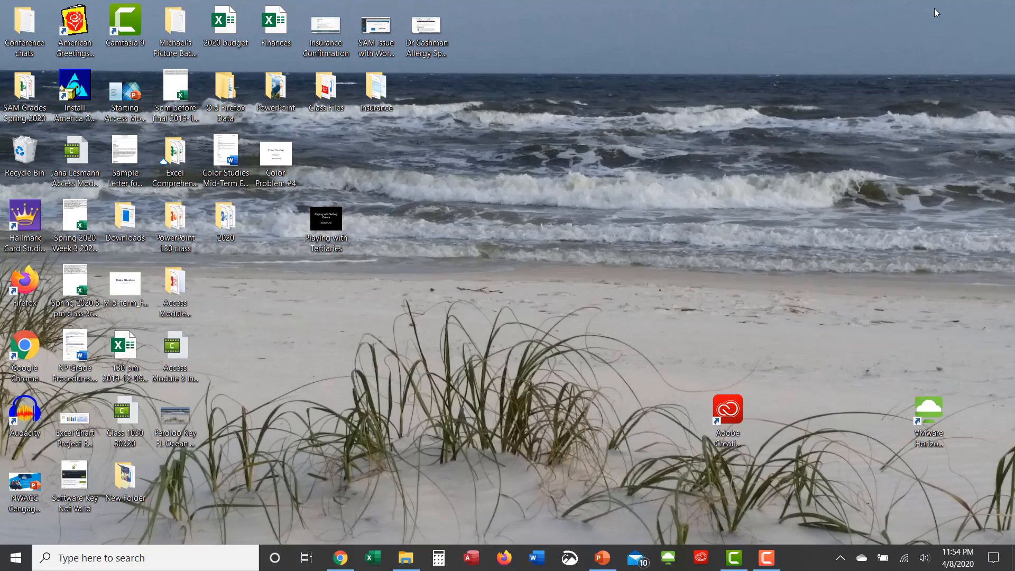